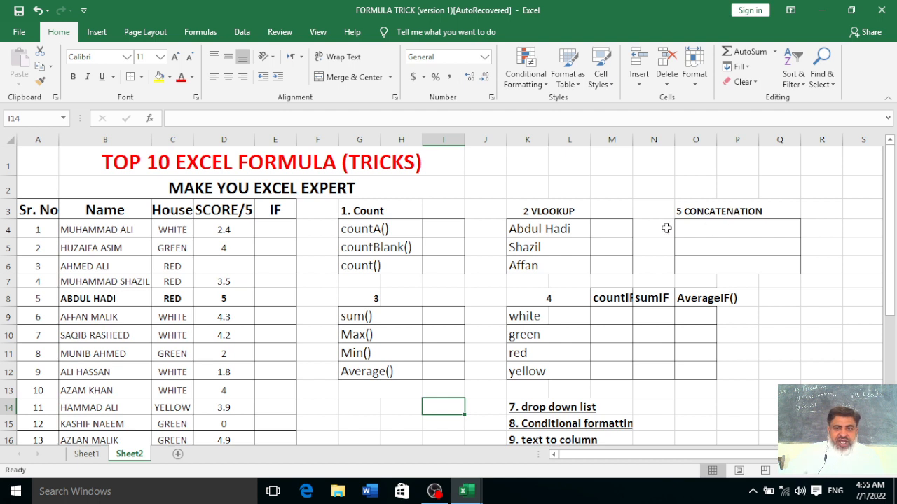
# Widen column M for the countIF heading and column O for the CONCATENATION box
pyautogui.moveTo(633, 138); pyautogui.dragTo(647, 139)
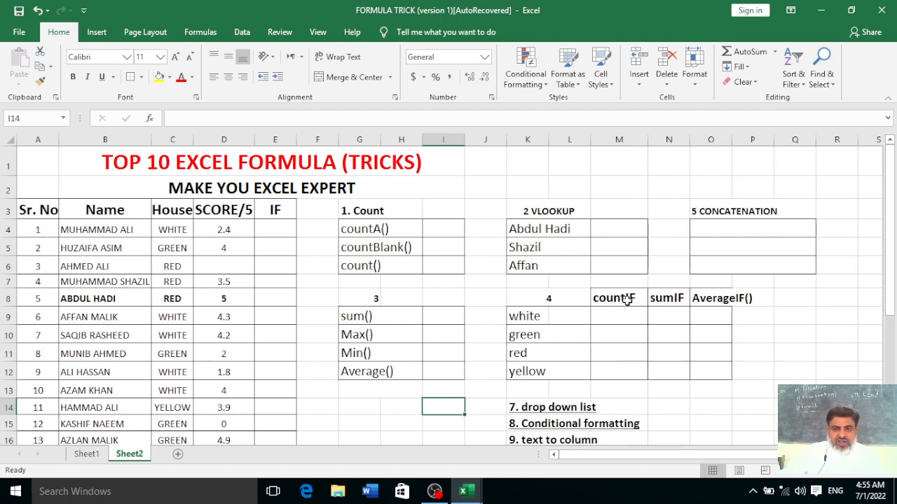
pyautogui.moveTo(732, 139); pyautogui.dragTo(759, 130)
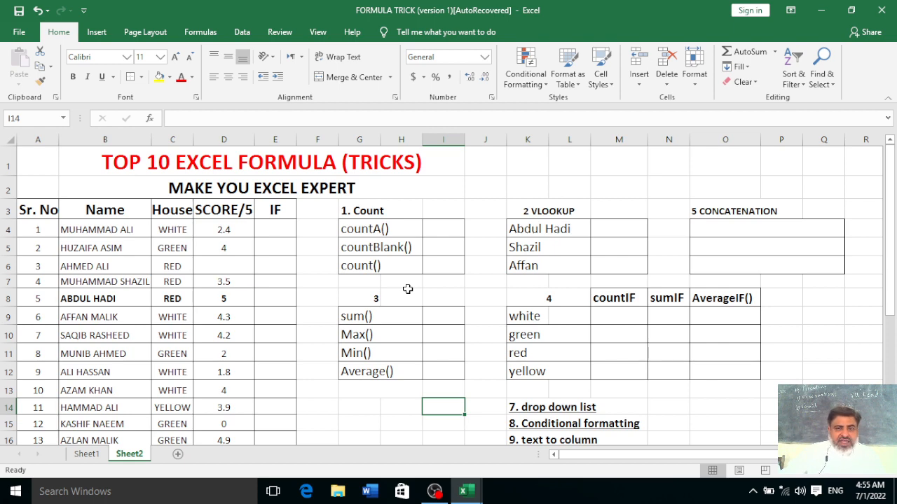
pyautogui.scroll(-1, 407, 288)
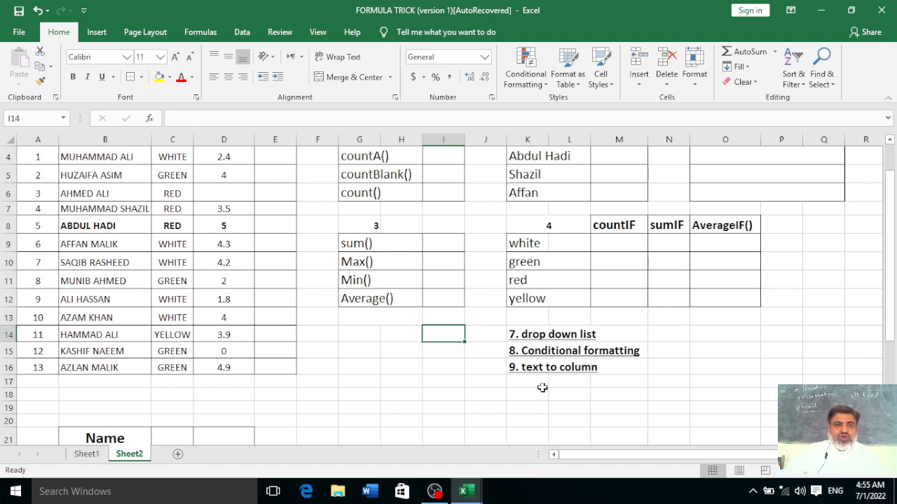
pyautogui.scroll(1, 542, 387)
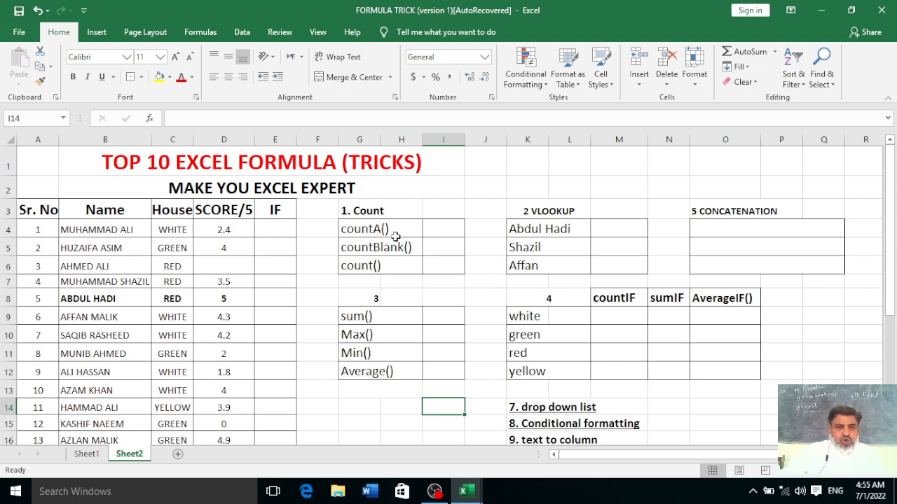
pyautogui.click(435, 229)
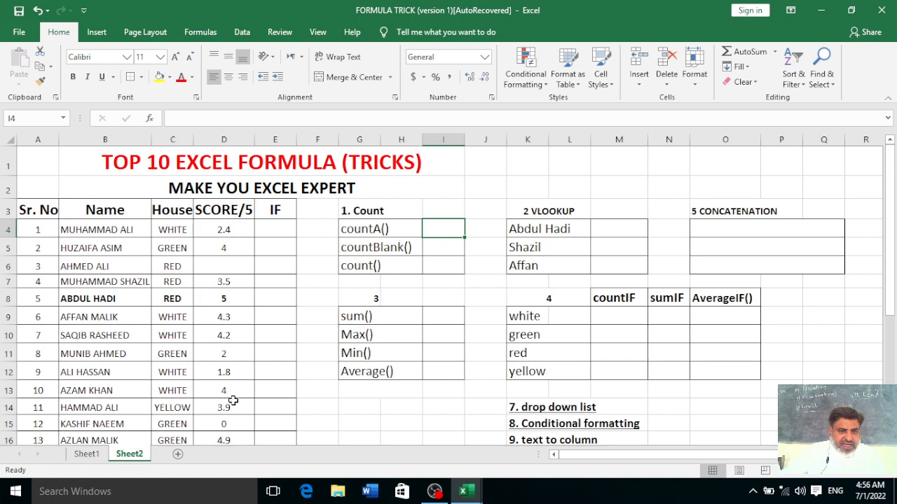
pyautogui.scroll(-1, 267, 373)
pyautogui.scroll(1, 266, 375)
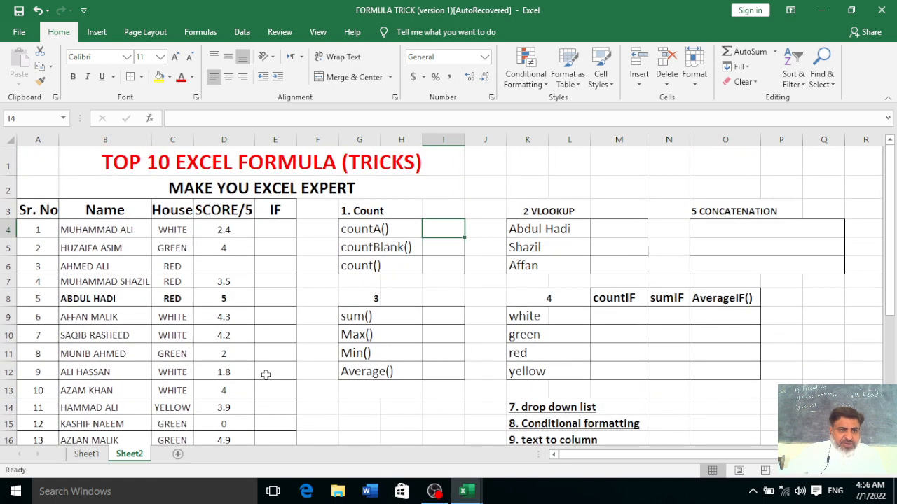
pyautogui.scroll(-1, 262, 365)
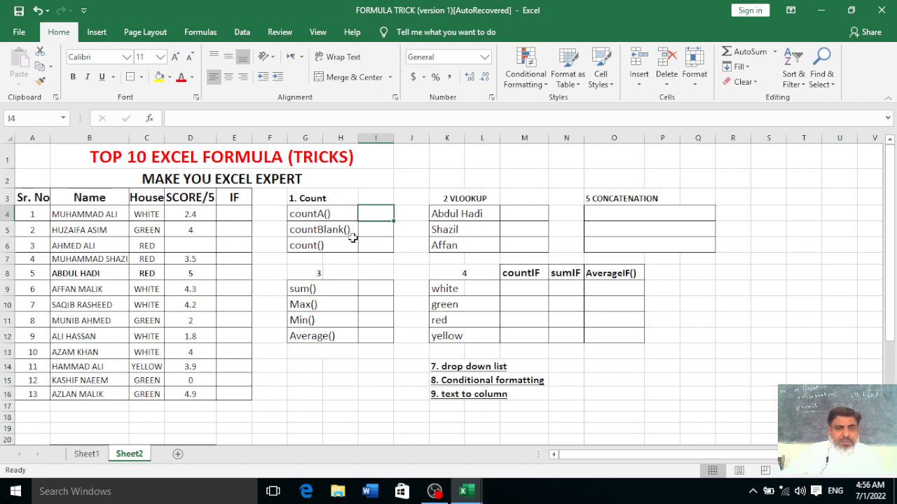
pyautogui.scroll(1, 294, 231)
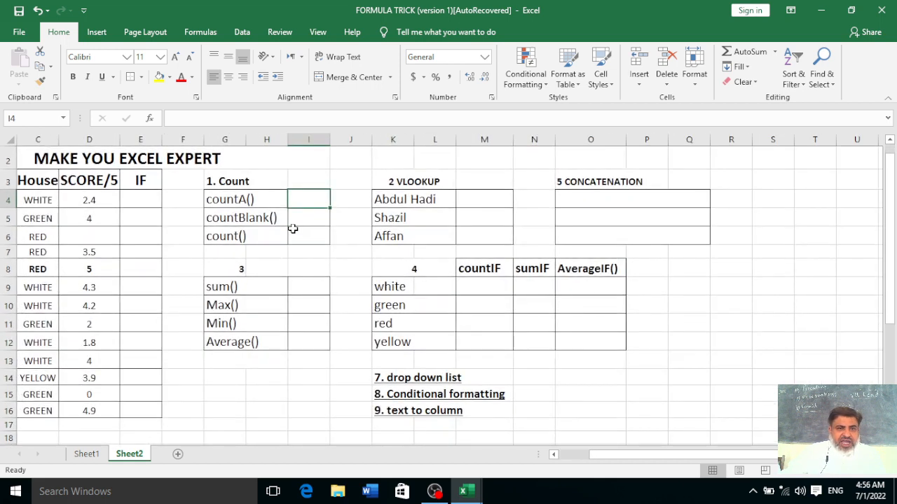
pyautogui.moveTo(610, 454); pyautogui.dragTo(555, 455)
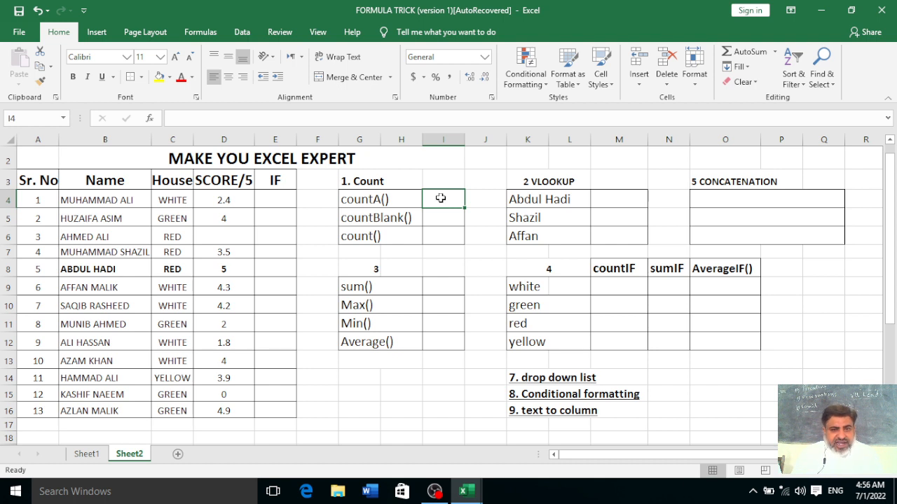
# Enter =COUNTA(D4:D16) beside countA(), returning 12 filled scores
pyautogui.write('=')
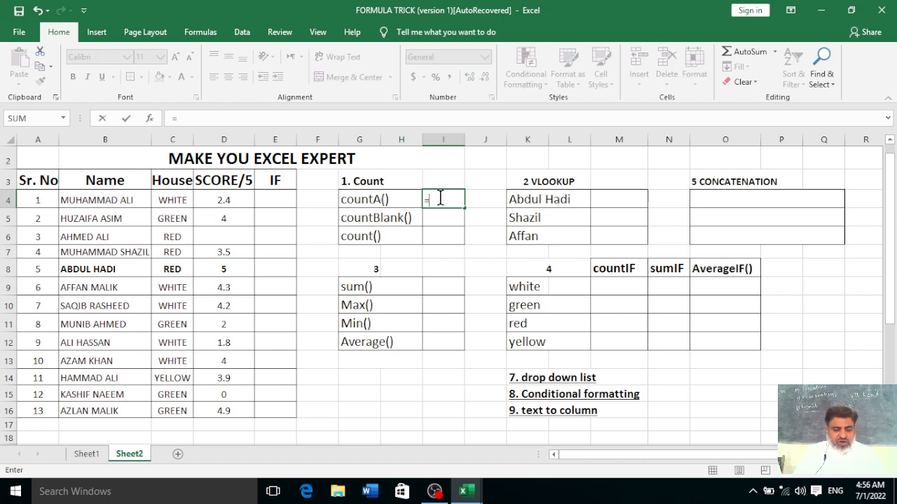
pyautogui.write('count')
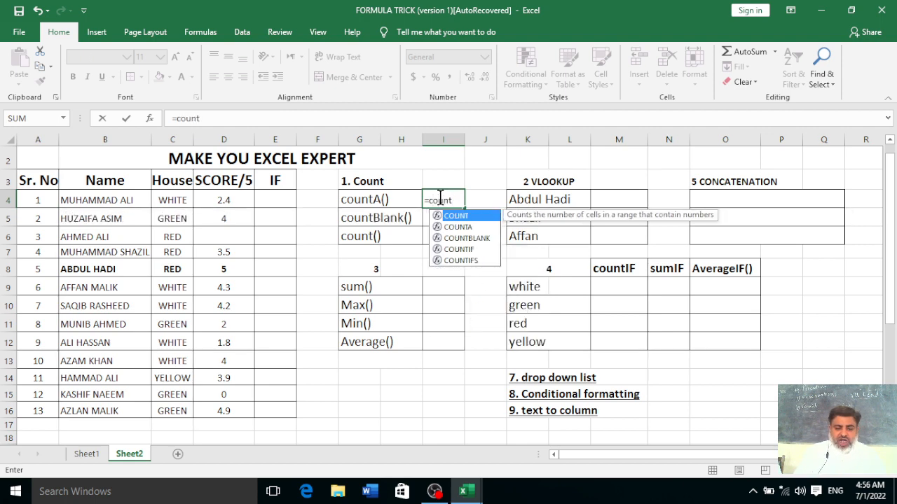
pyautogui.write('A(')
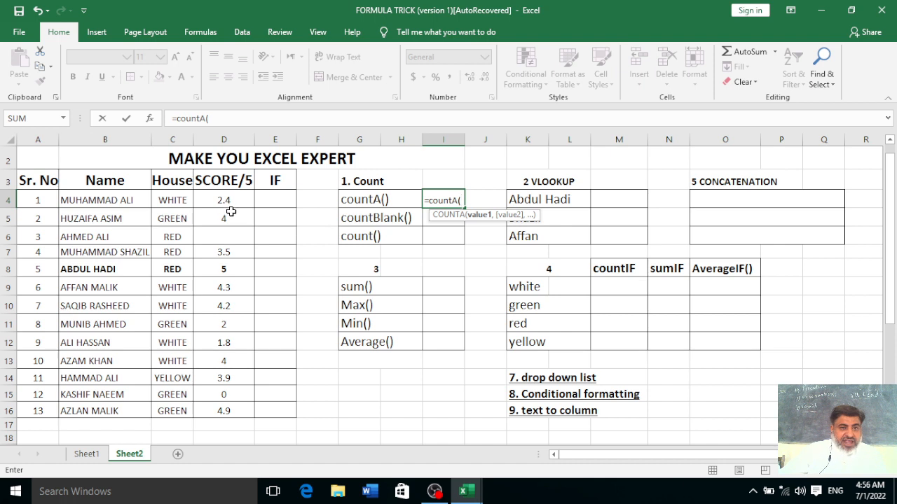
pyautogui.moveTo(232, 199); pyautogui.dragTo(236, 411)
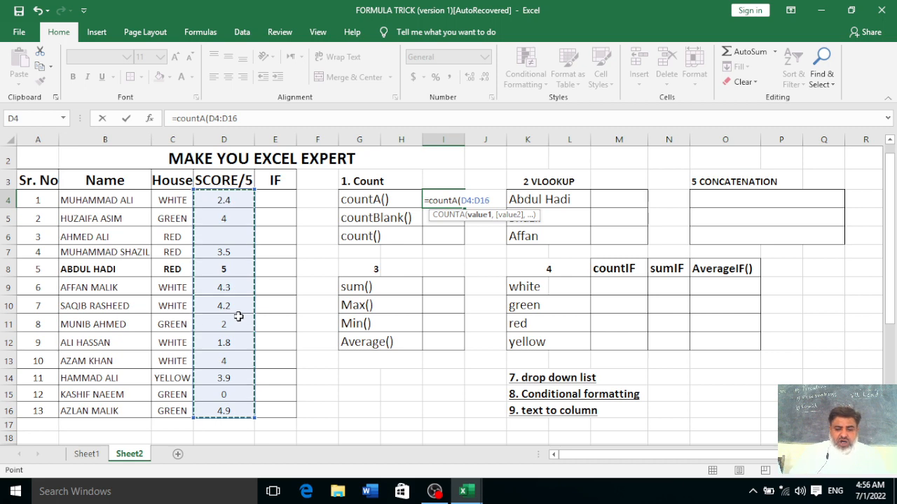
pyautogui.write(')')
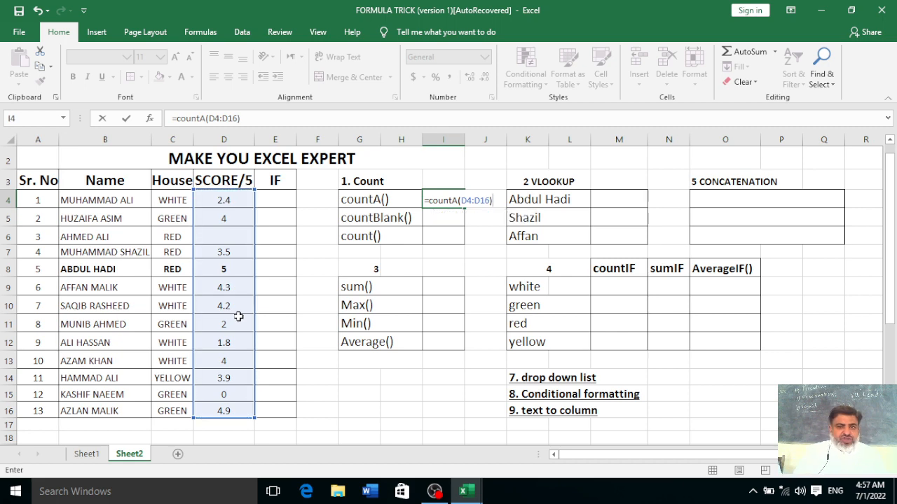
pyautogui.press('Return')
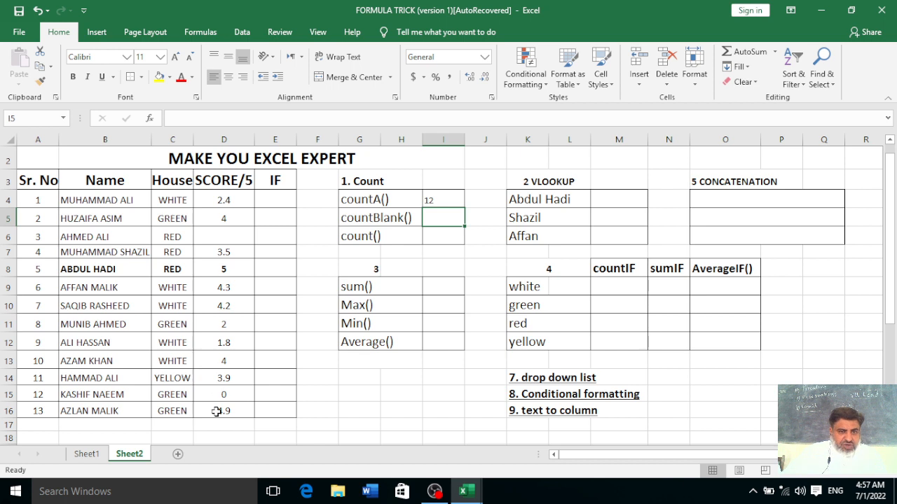
# Enter =COUNTBLANK(D4:D16) beside countBlank(), returning 1 for the empty D6 score
pyautogui.click(231, 236)
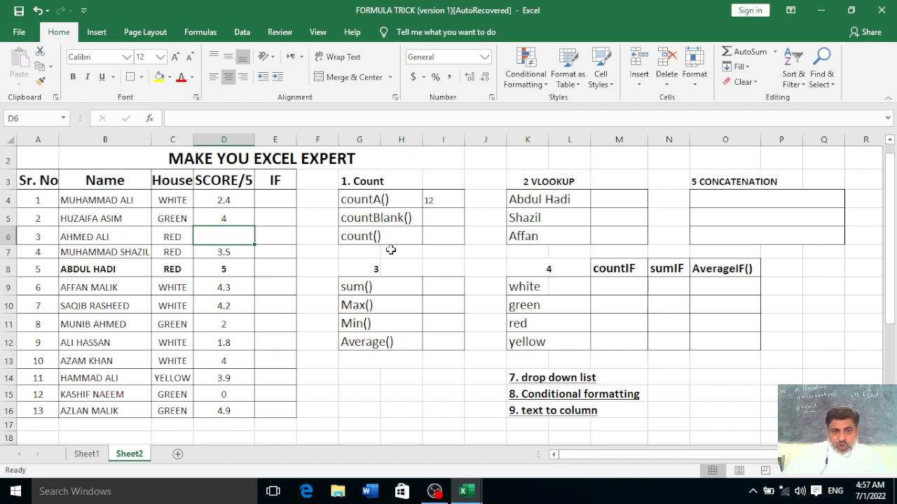
pyautogui.click(450, 202)
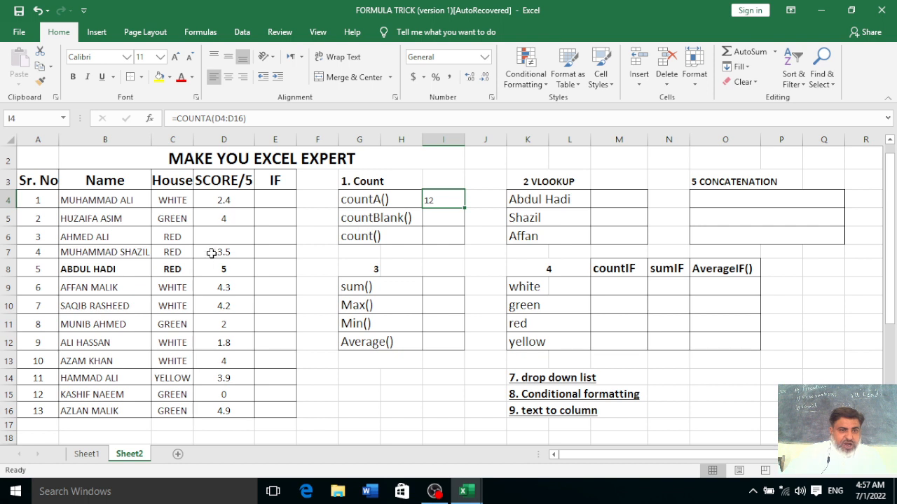
pyautogui.click(450, 216)
pyautogui.write('=')
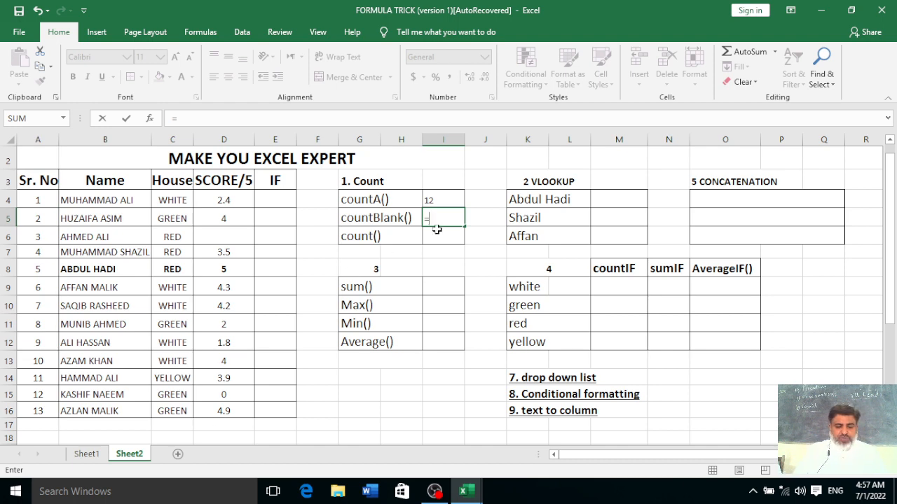
pyautogui.write('countb')
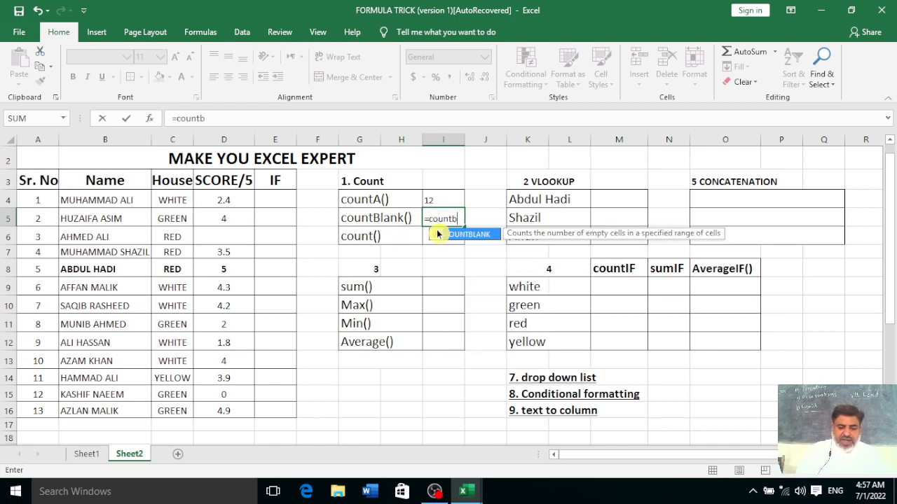
pyautogui.write('lank')
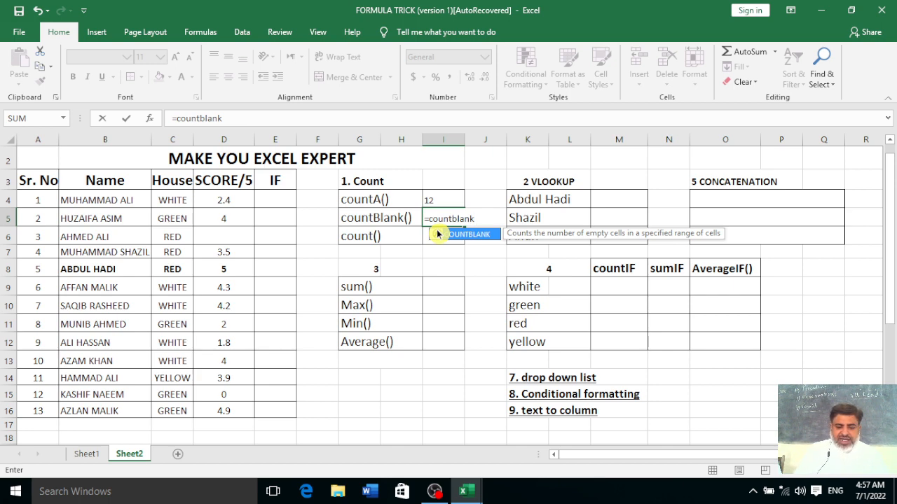
pyautogui.write('(')
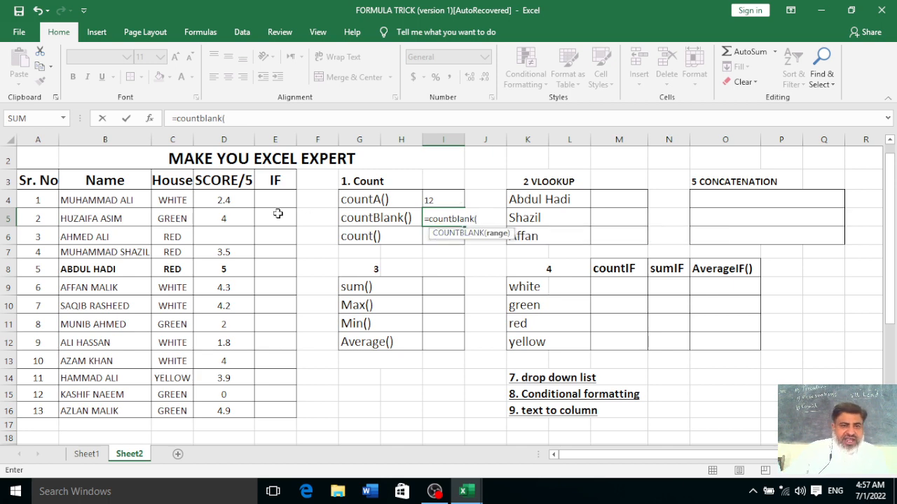
pyautogui.moveTo(226, 201); pyautogui.dragTo(224, 412)
pyautogui.write(')')
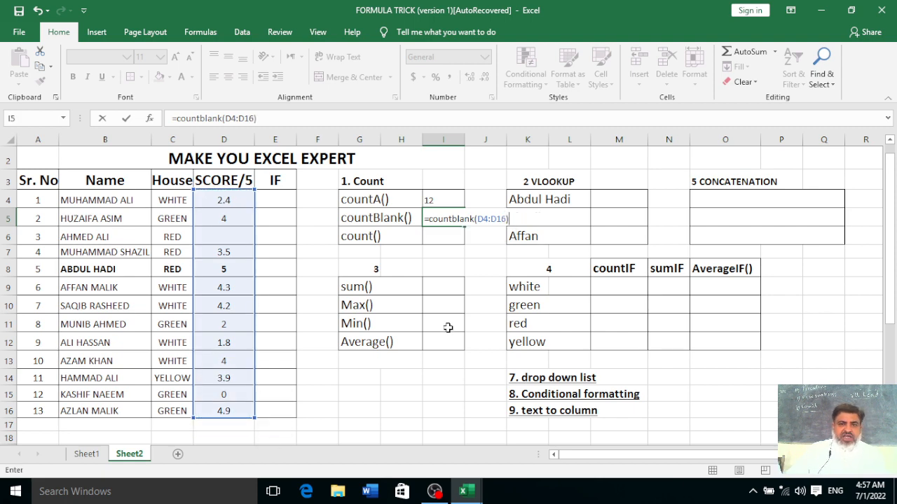
pyautogui.press('Return')
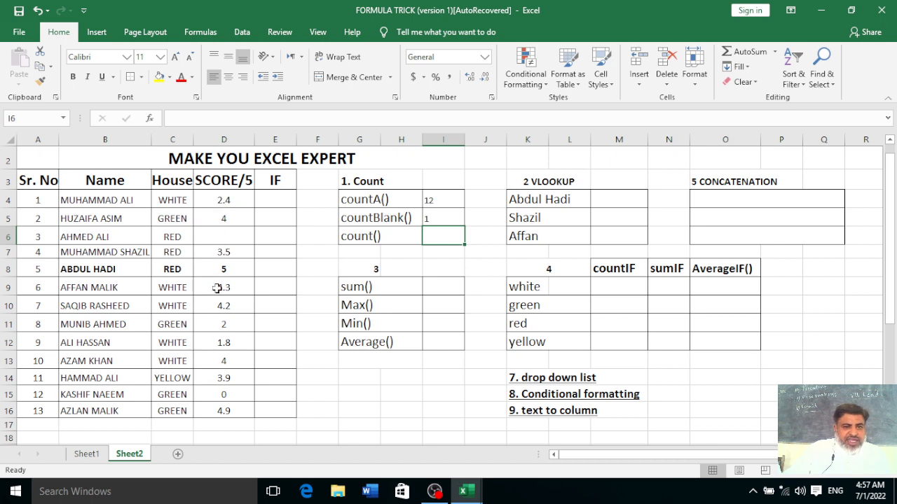
pyautogui.click(228, 240)
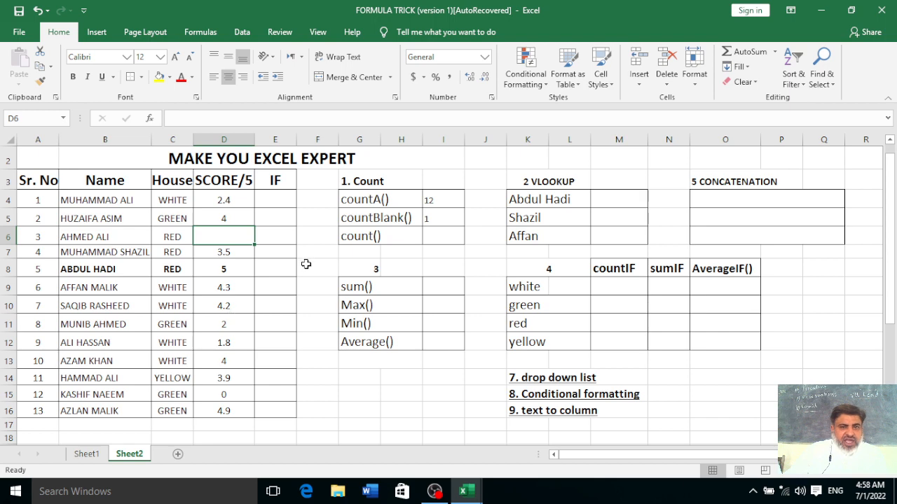
pyautogui.click(430, 239)
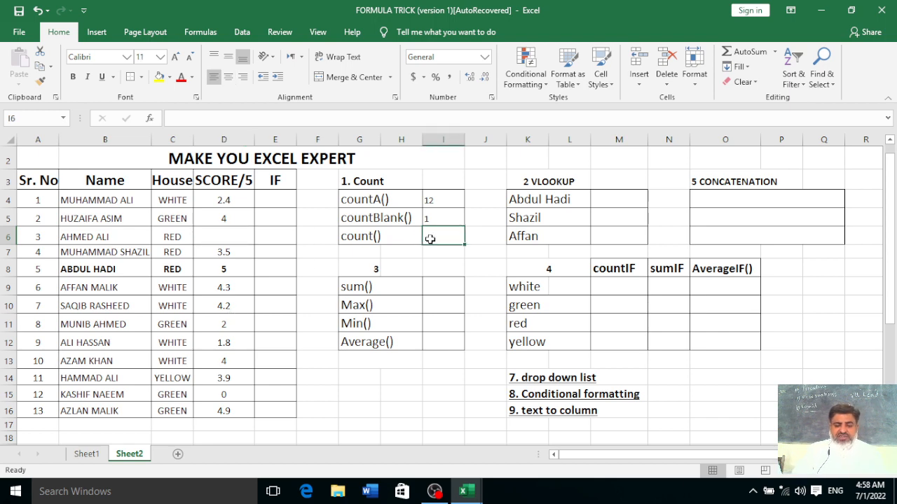
# Enter =COUNT(D4:D16) beside count(), returning 12 numeric scores
pyautogui.write('=count')
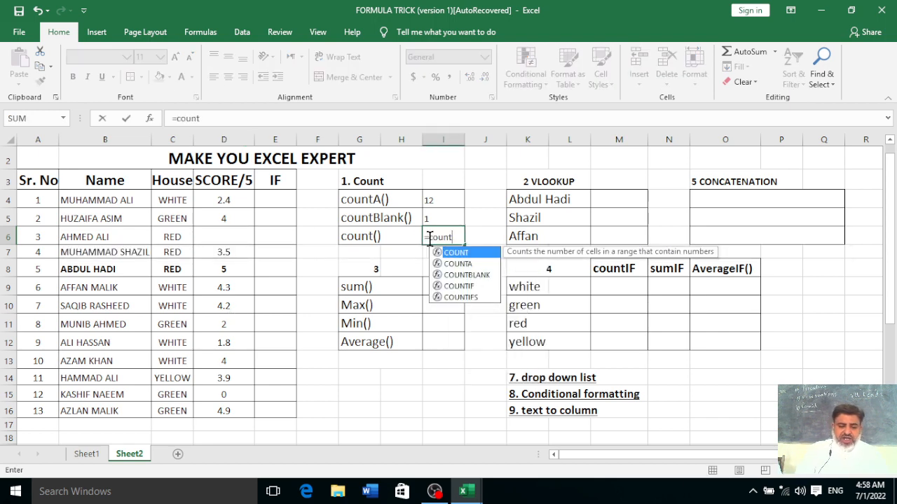
pyautogui.write('(')
pyautogui.moveTo(226, 201); pyautogui.dragTo(242, 401)
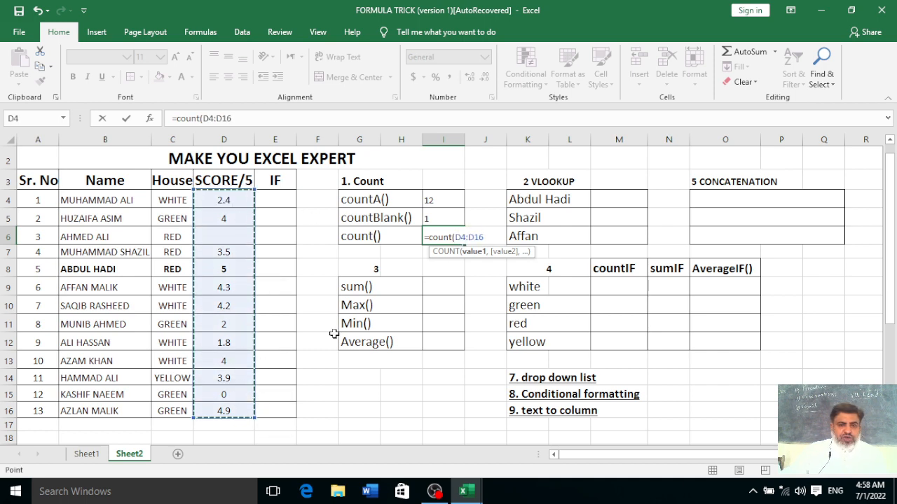
pyautogui.write(')')
pyautogui.press('Return')
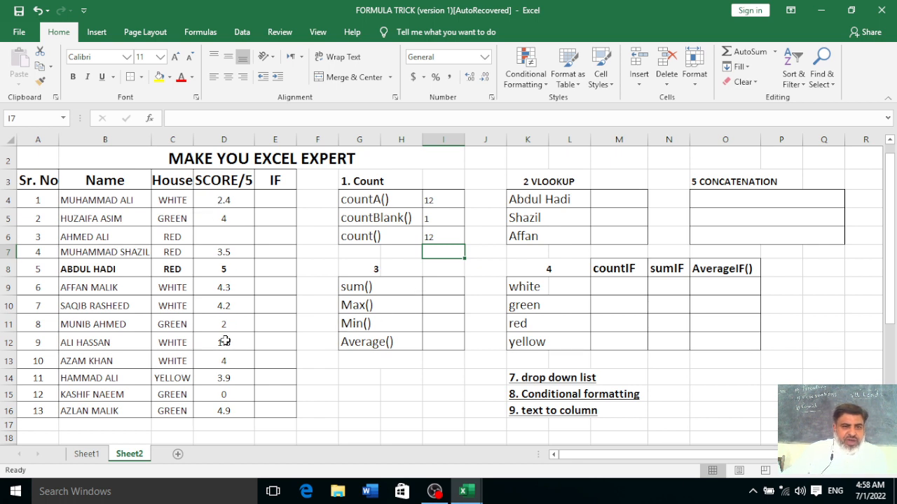
pyautogui.click(438, 238)
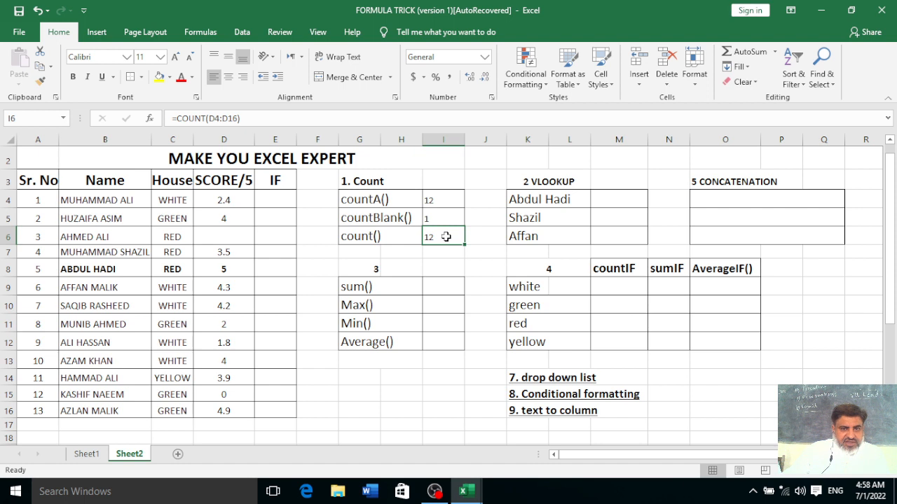
pyautogui.click(601, 199)
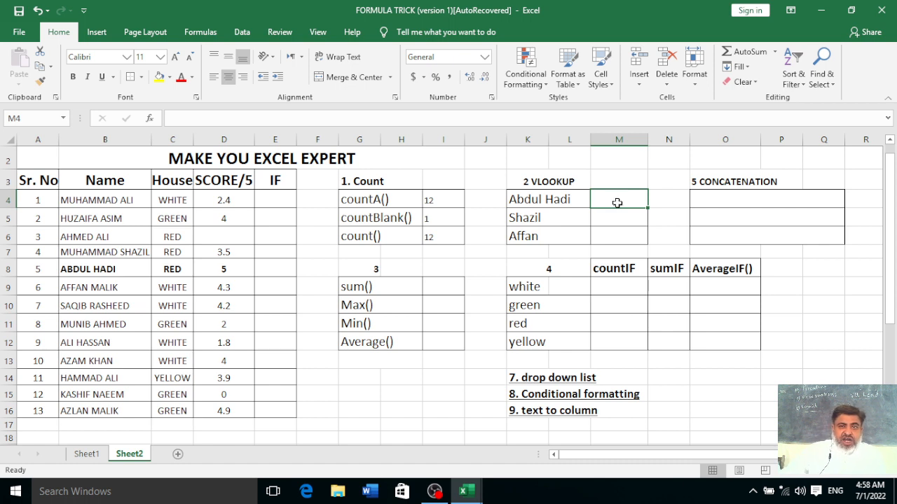
pyautogui.click(542, 201)
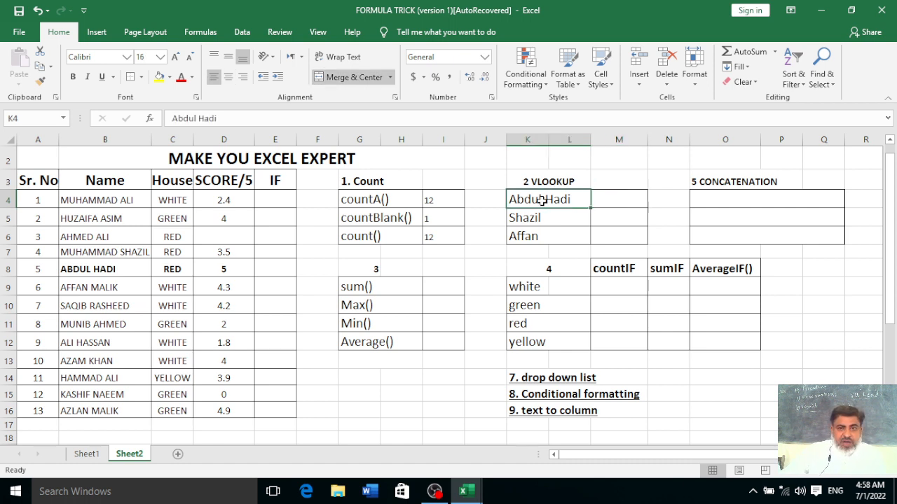
pyautogui.click(563, 219)
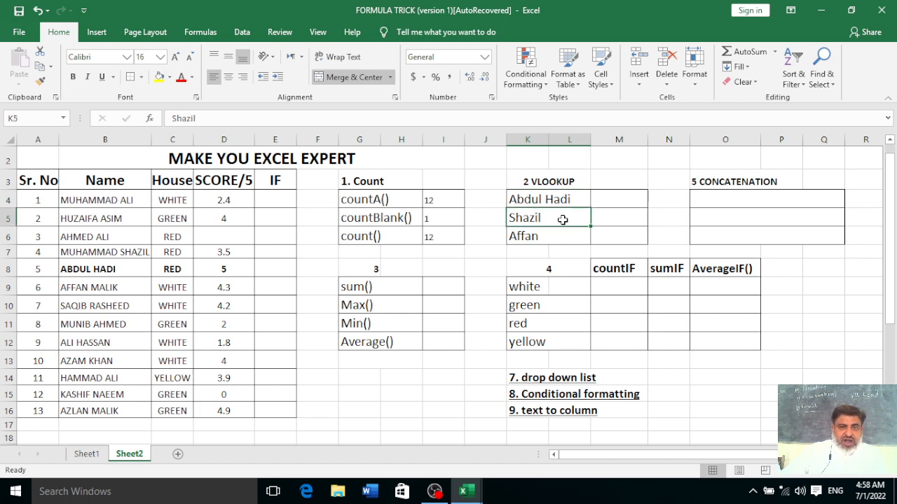
pyautogui.click(541, 235)
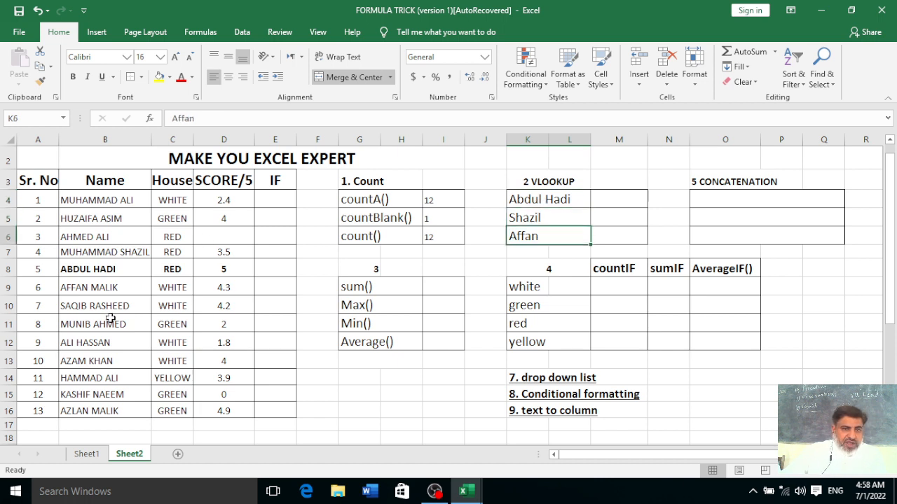
pyautogui.click(555, 220)
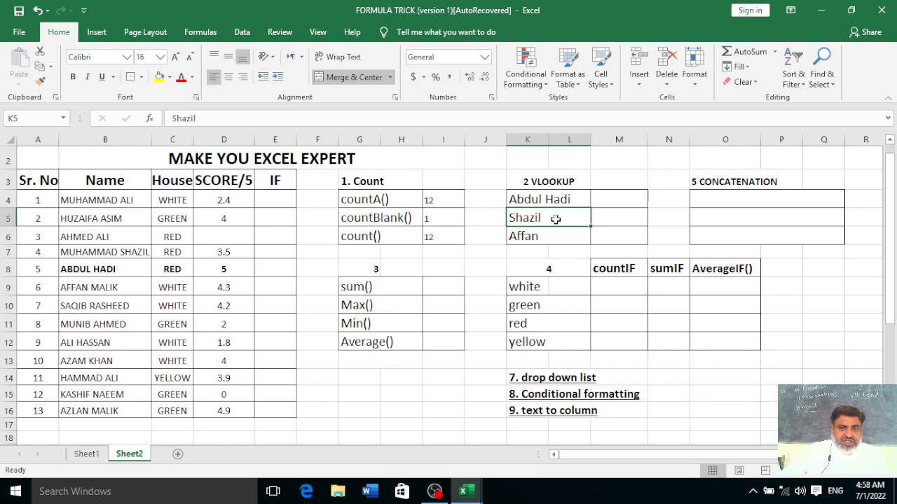
pyautogui.rightClick(101, 255)
pyautogui.click(130, 220)
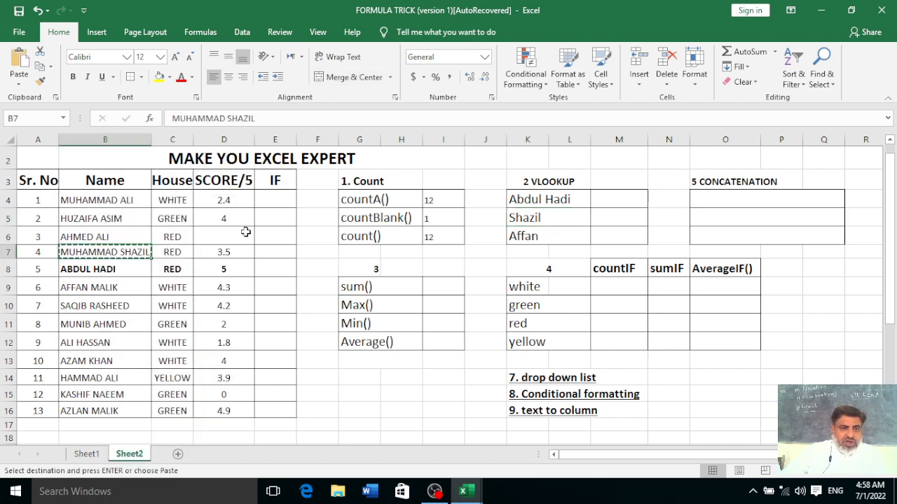
pyautogui.click(563, 219)
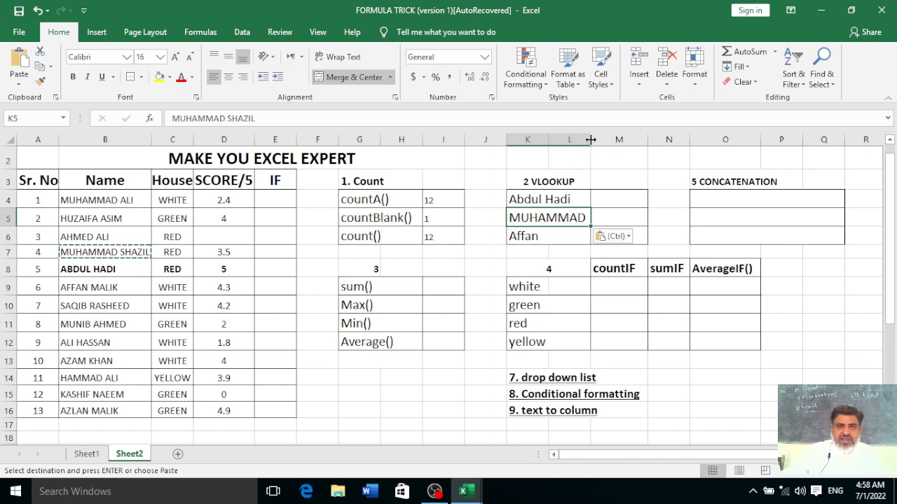
pyautogui.moveTo(590, 139); pyautogui.dragTo(635, 133)
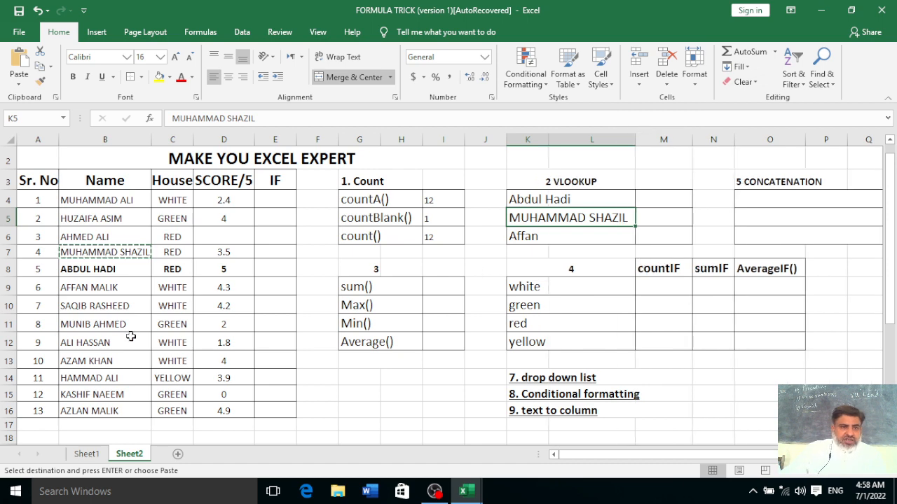
pyautogui.click(100, 287)
pyautogui.rightClick(102, 289)
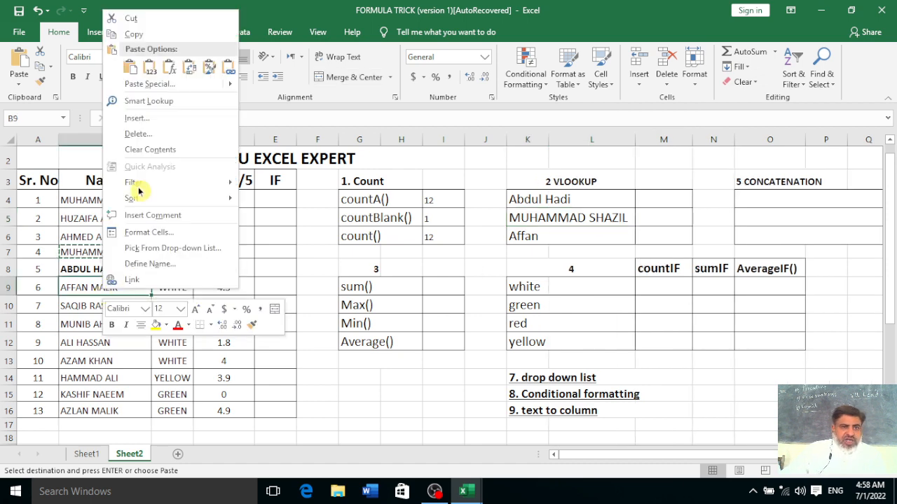
pyautogui.click(133, 34)
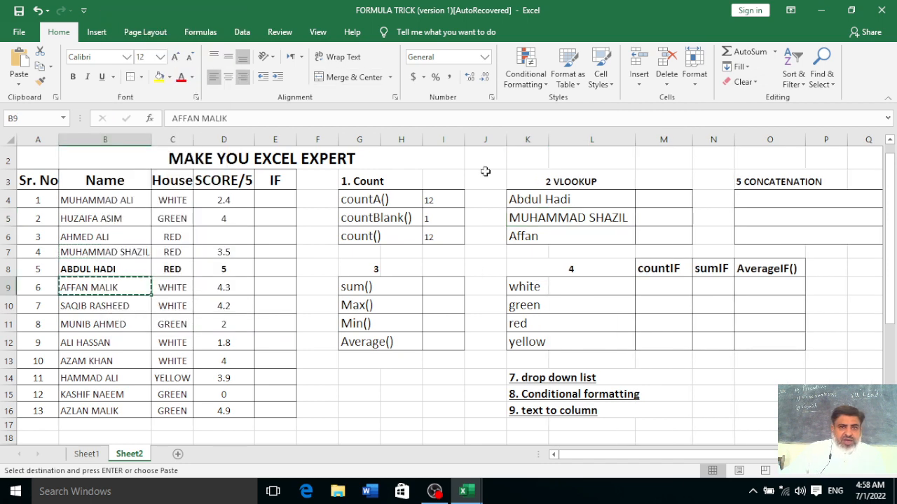
pyautogui.click(564, 236)
pyautogui.hotkey('ctrl', 'v')
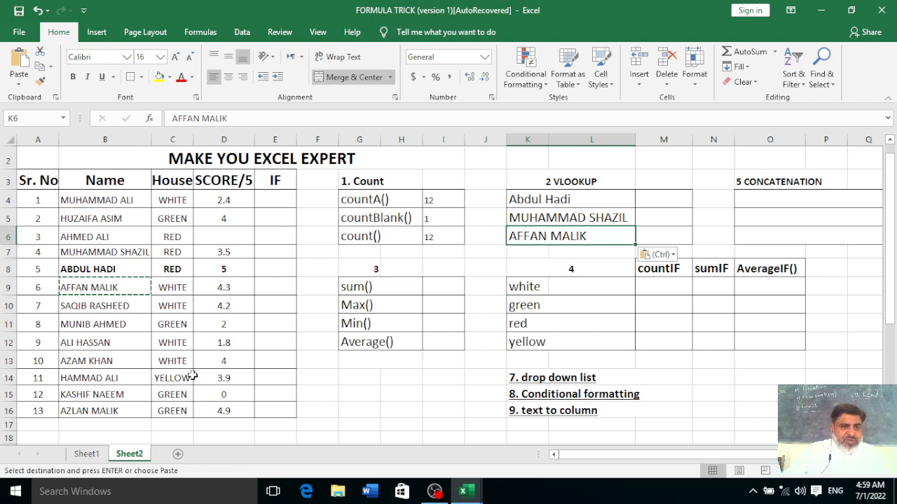
pyautogui.click(648, 203)
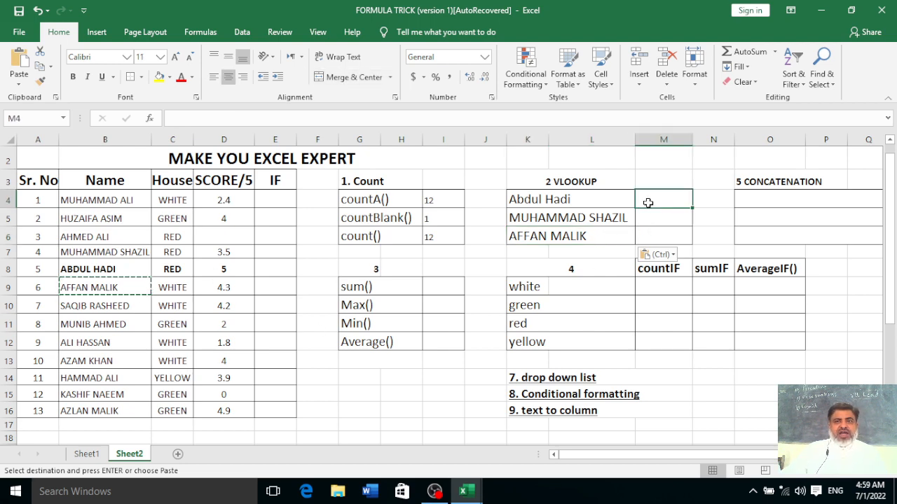
pyautogui.write('=')
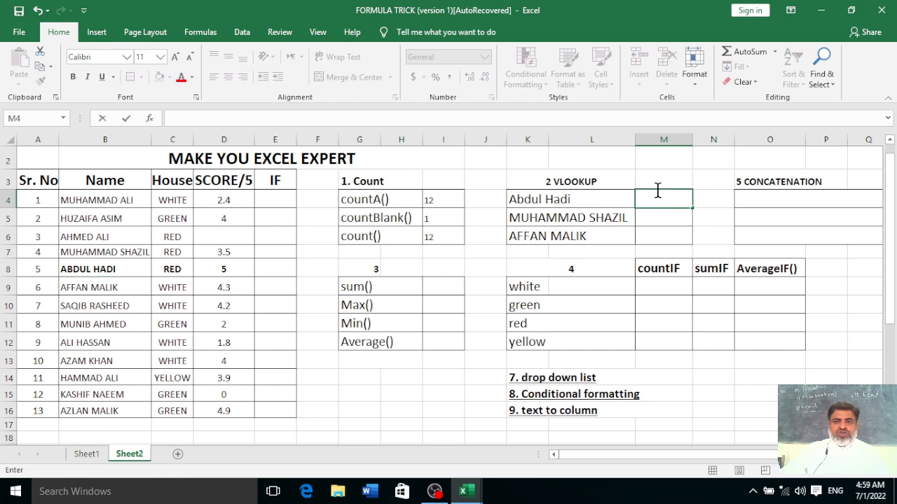
pyautogui.click(721, 221)
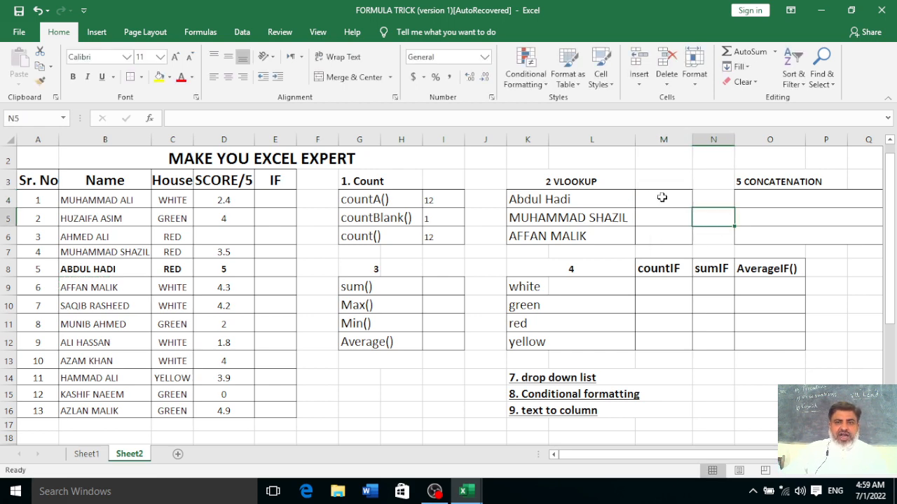
pyautogui.moveTo(662, 199); pyautogui.dragTo(661, 235)
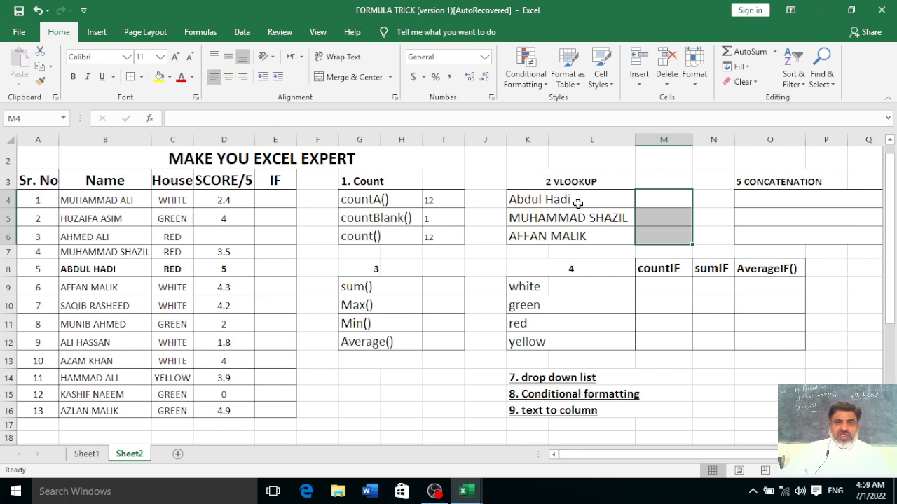
pyautogui.click(659, 196)
pyautogui.write('=')
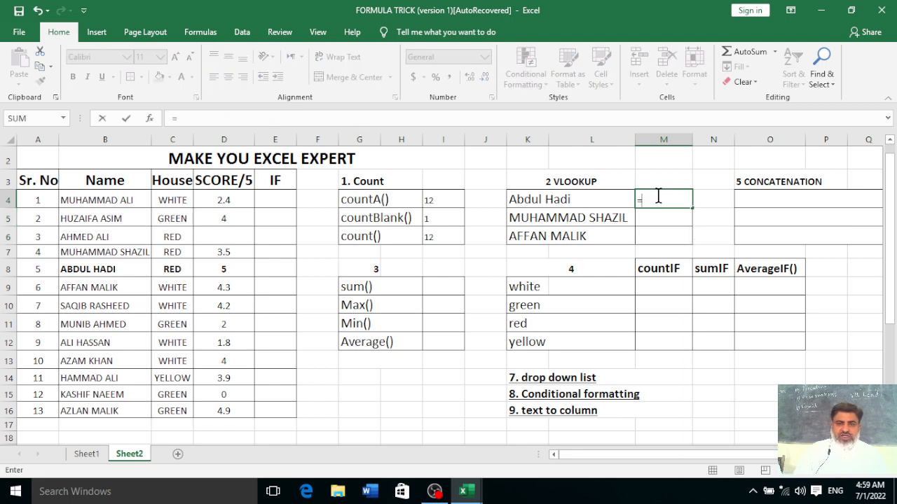
pyautogui.write('vlooz')
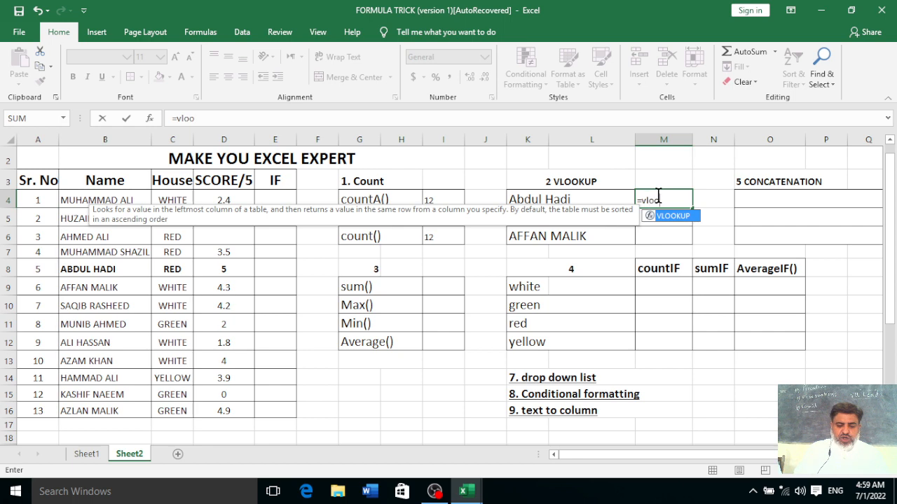
pyautogui.press('BackSpace')
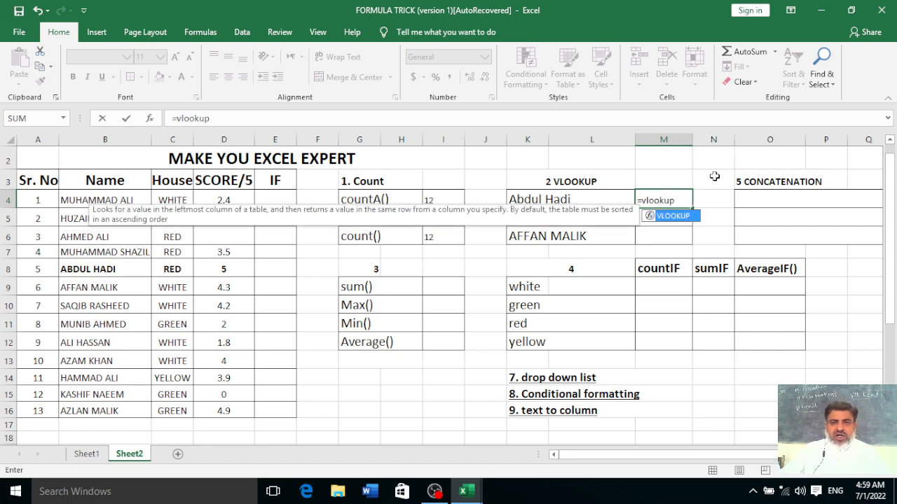
pyautogui.write('kup(')
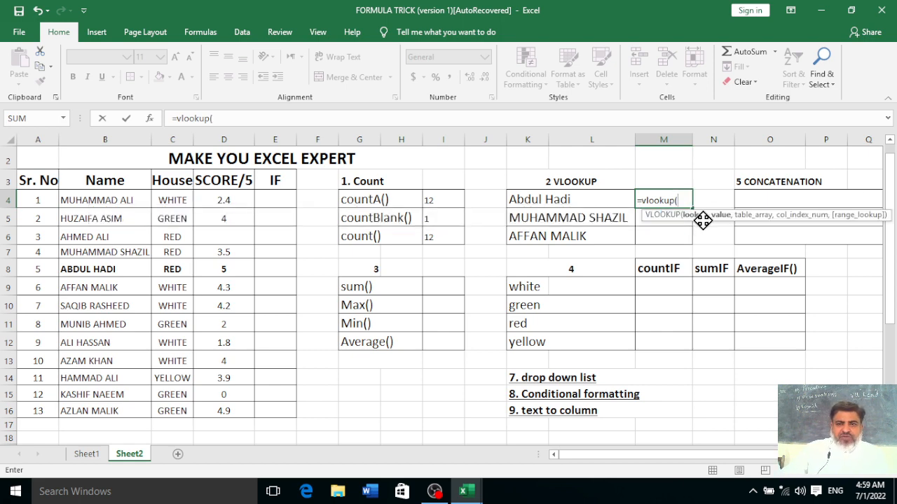
pyautogui.click(533, 202)
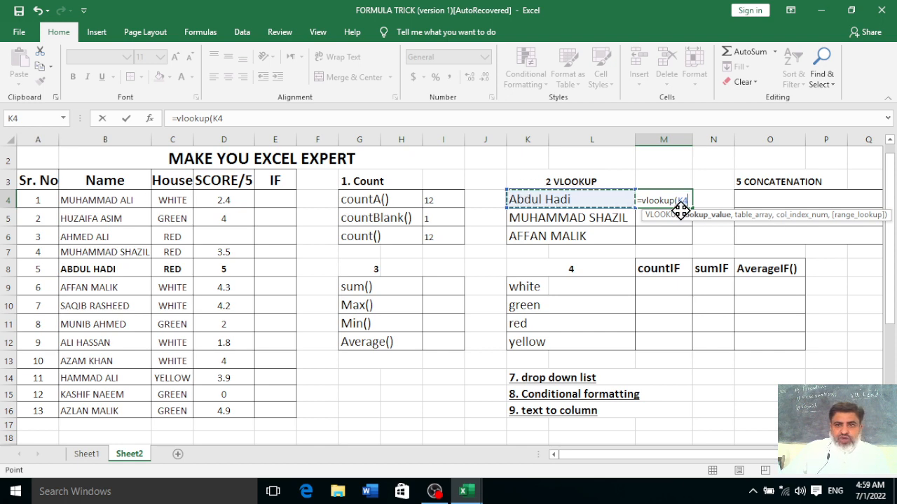
pyautogui.write(',')
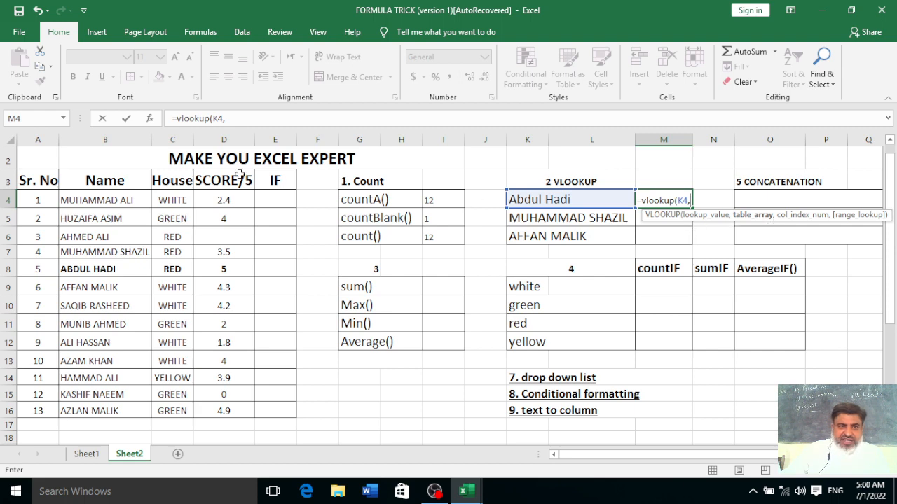
pyautogui.moveTo(84, 182); pyautogui.dragTo(217, 404)
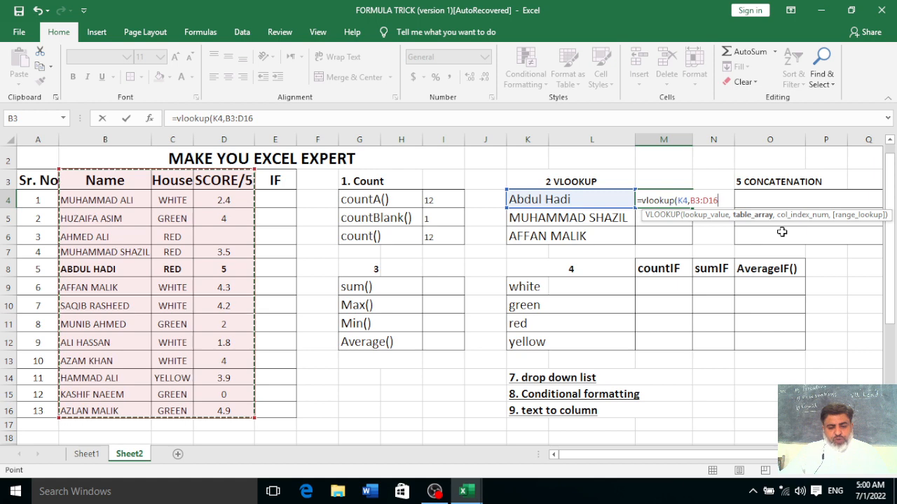
pyautogui.press('F4')
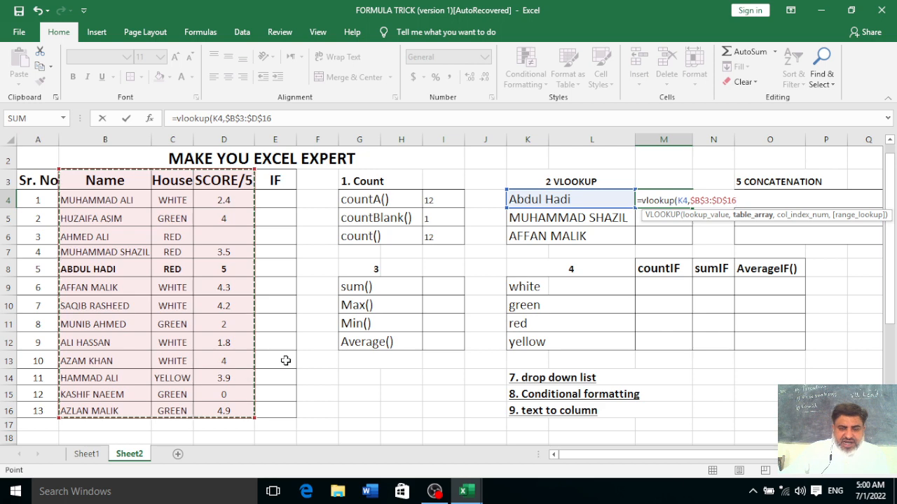
pyautogui.write(',')
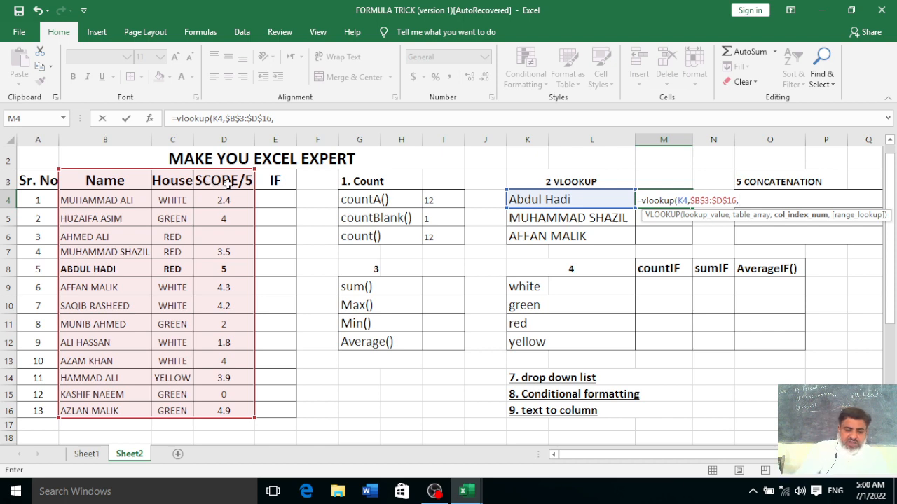
pyautogui.write('3,')
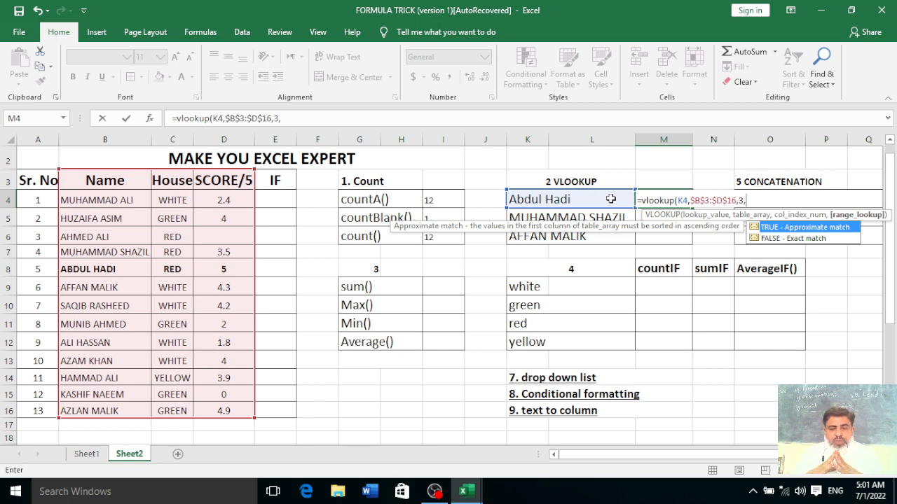
pyautogui.write('0')
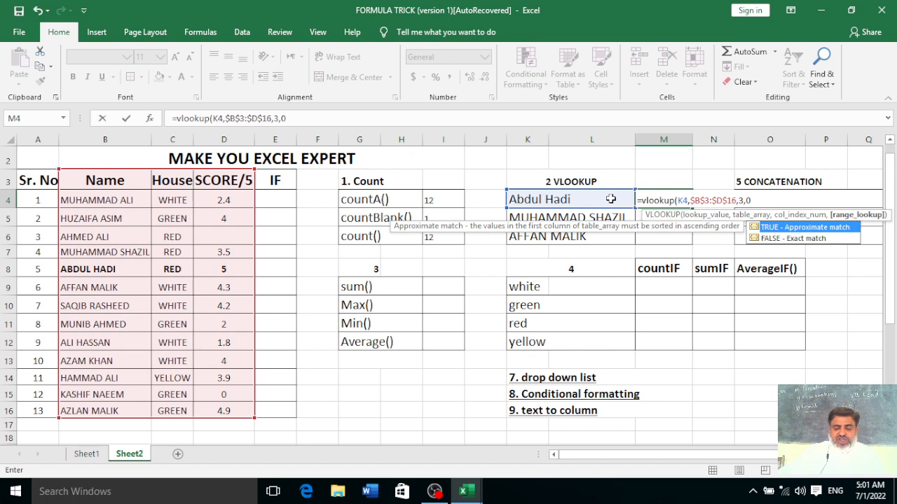
pyautogui.write(')')
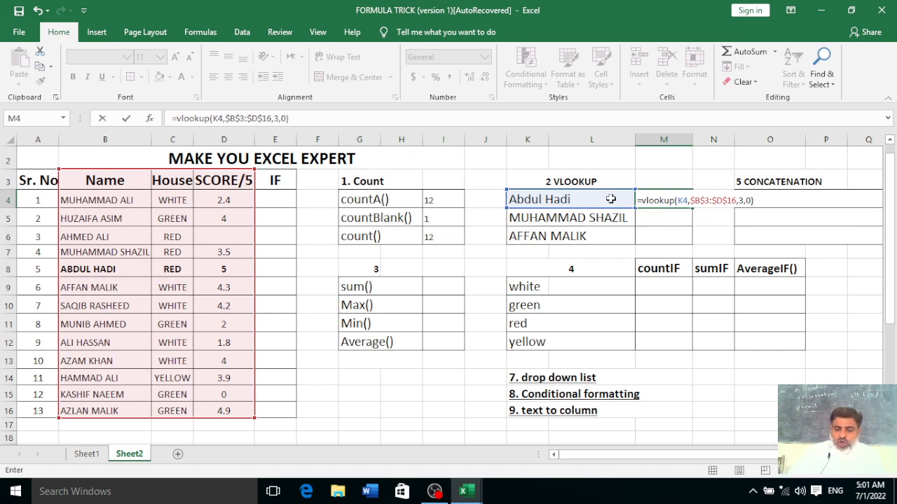
pyautogui.press('Return')
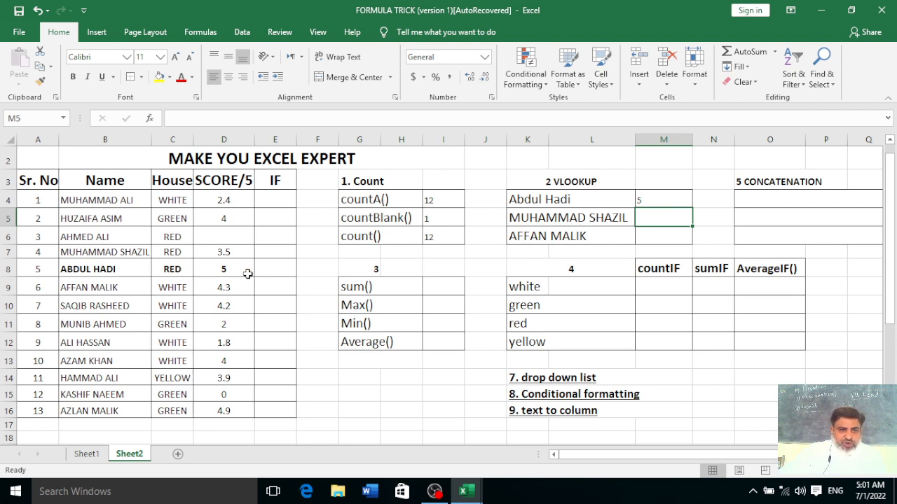
# Centre-align M4:M6 and fill the VLOOKUP formula down through M6
pyautogui.click(658, 201)
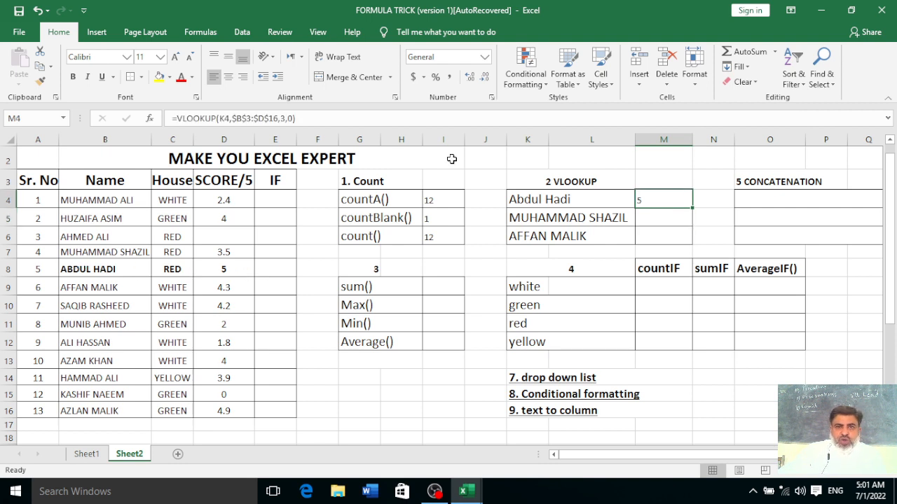
pyautogui.moveTo(651, 199); pyautogui.dragTo(652, 238)
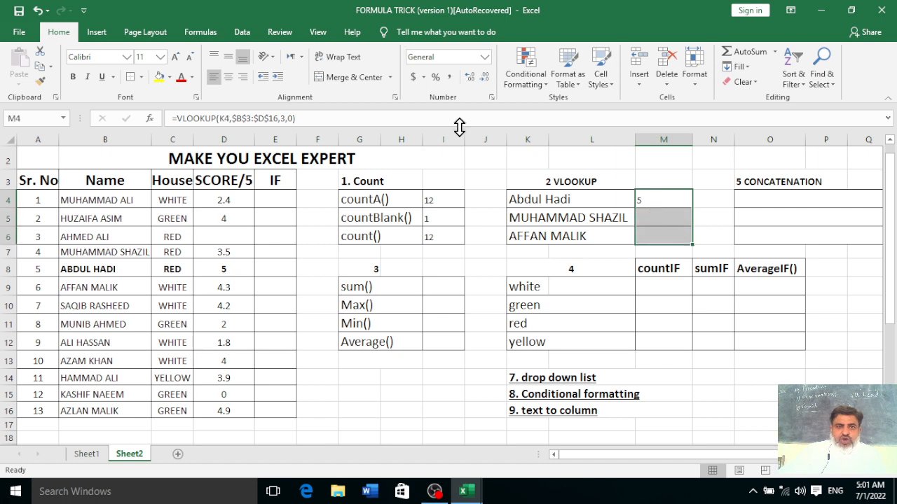
pyautogui.click(227, 78)
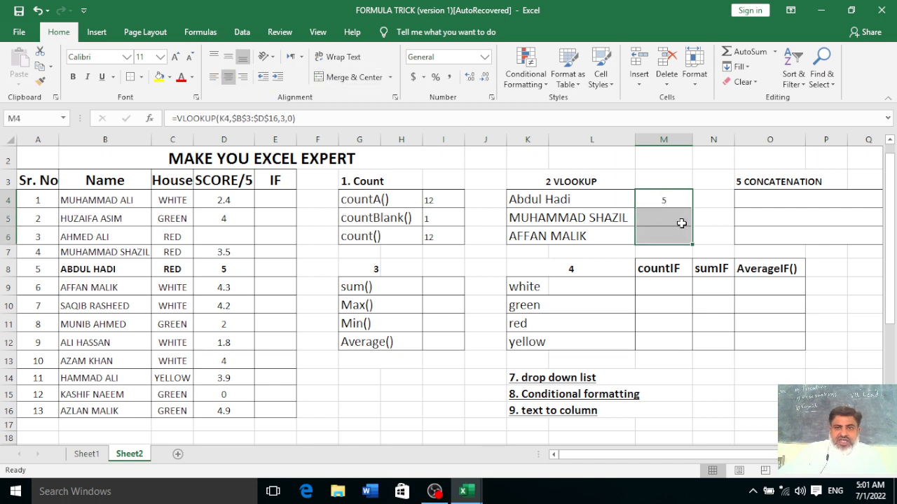
pyautogui.click(680, 203)
pyautogui.moveTo(692, 208); pyautogui.dragTo(690, 242)
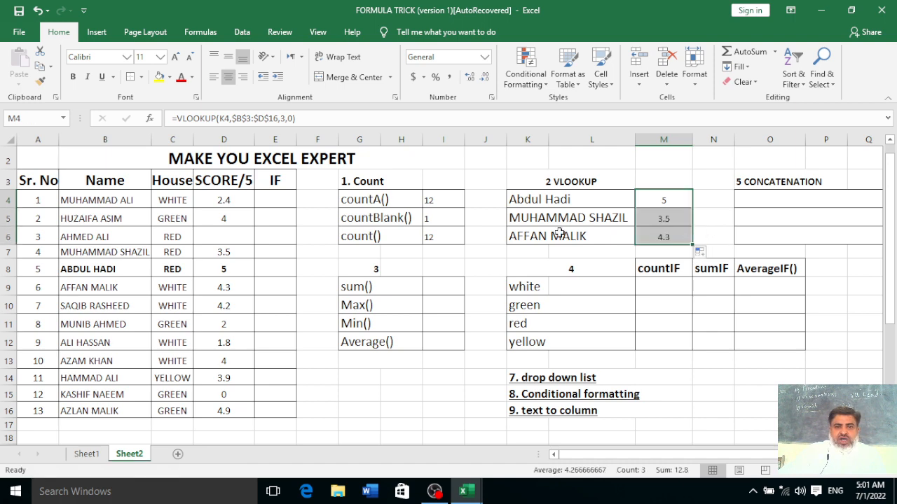
pyautogui.click(725, 219)
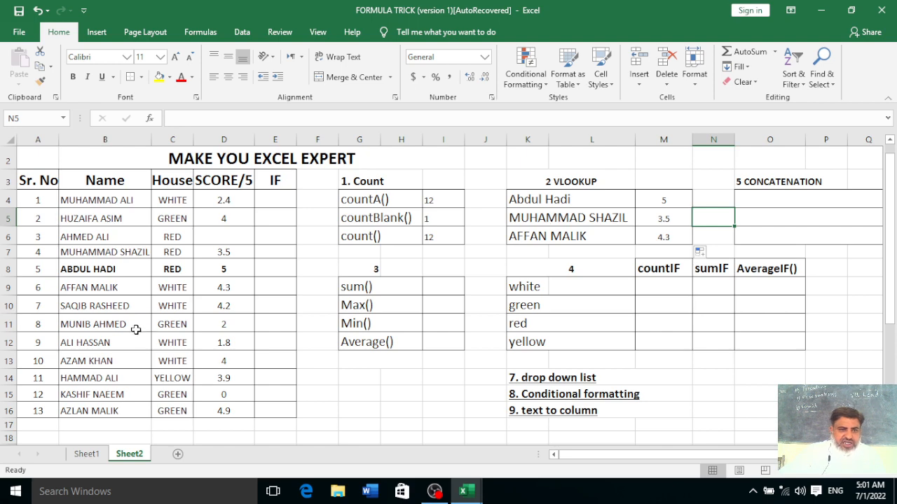
# Bold the name, house and score cells in rows 7 and 9
pyautogui.moveTo(73, 253); pyautogui.dragTo(210, 253)
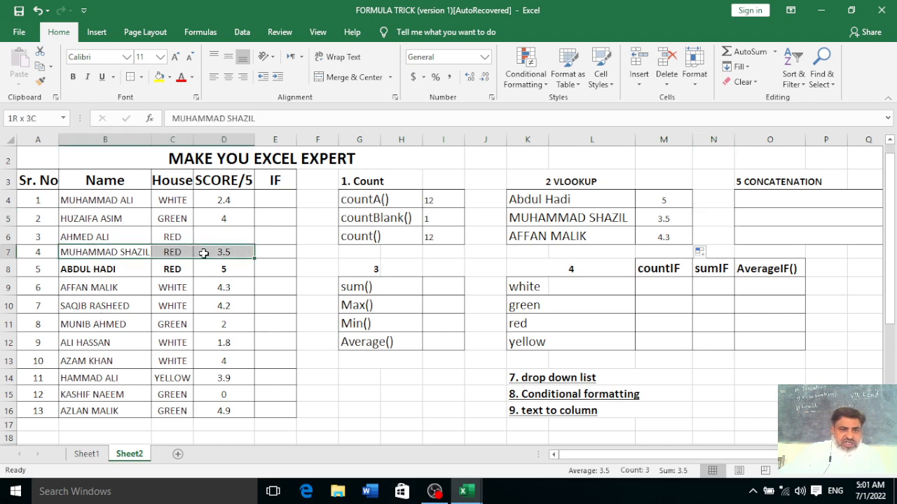
pyautogui.click(72, 75)
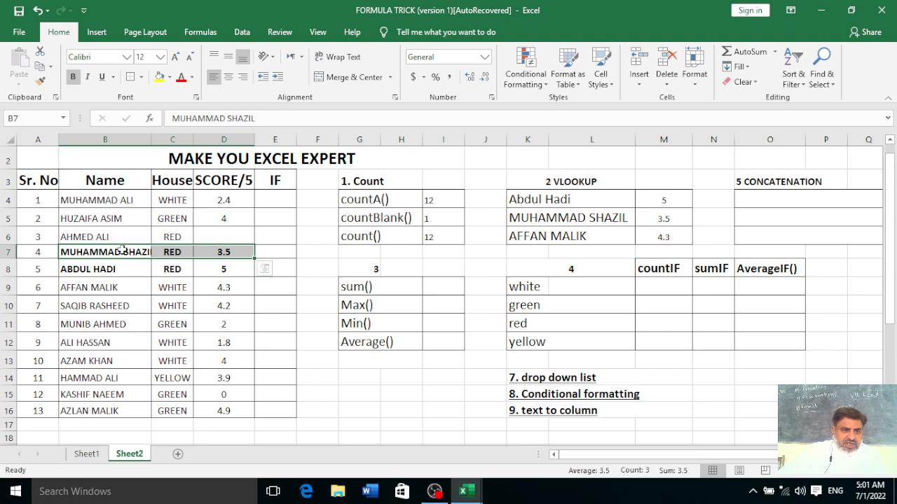
pyautogui.click(101, 289)
pyautogui.moveTo(102, 289); pyautogui.dragTo(209, 288)
pyautogui.click(73, 80)
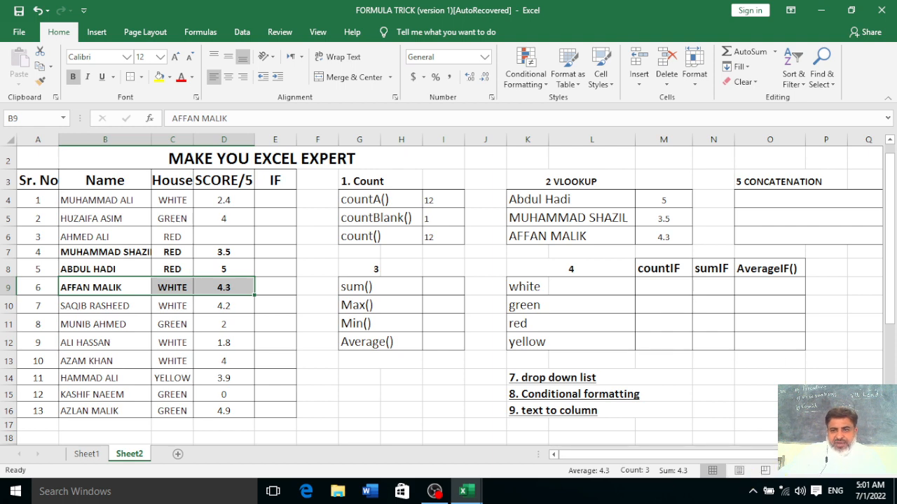
pyautogui.hscroll(4, 582, 228)
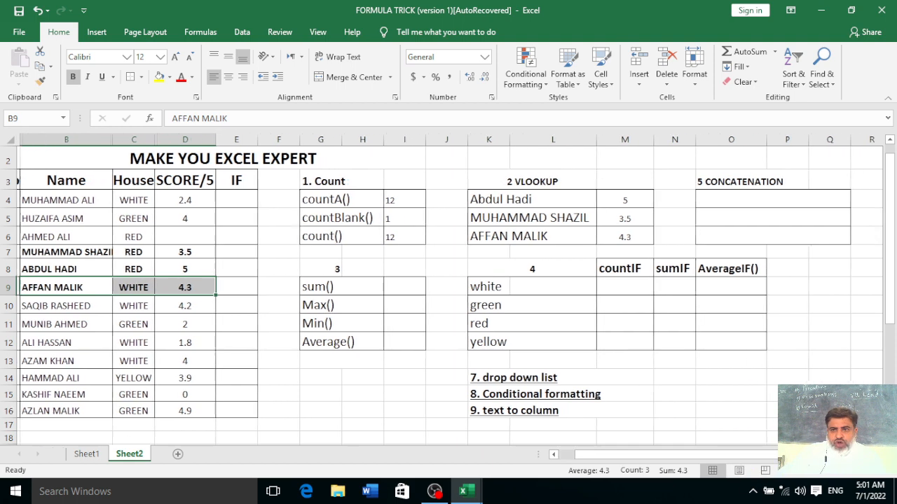
pyautogui.click(537, 204)
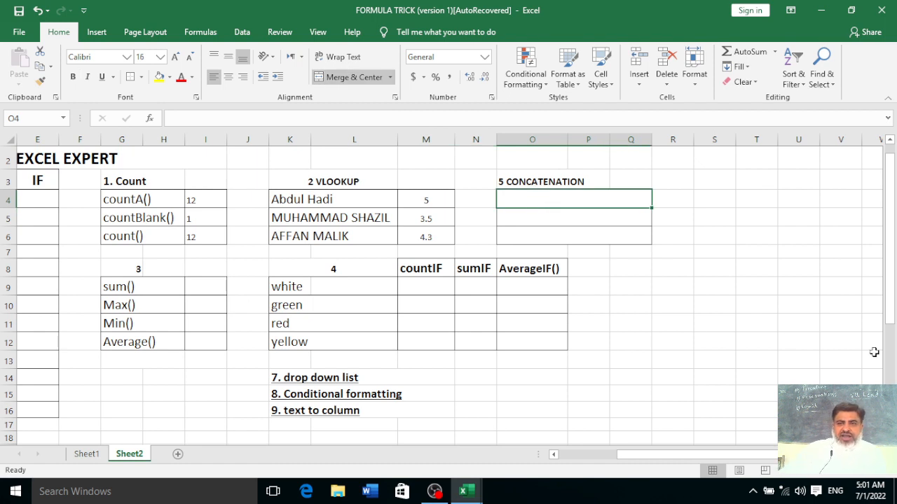
pyautogui.click(711, 338)
pyautogui.click(575, 200)
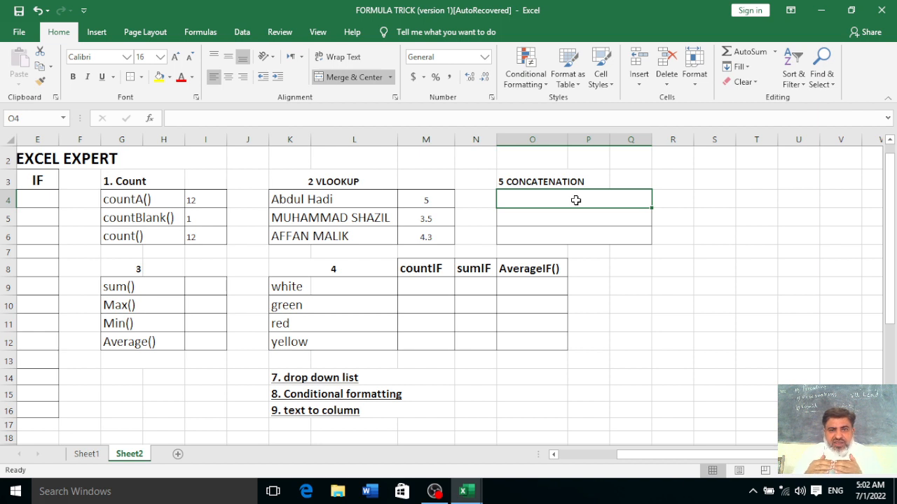
pyautogui.write('=')
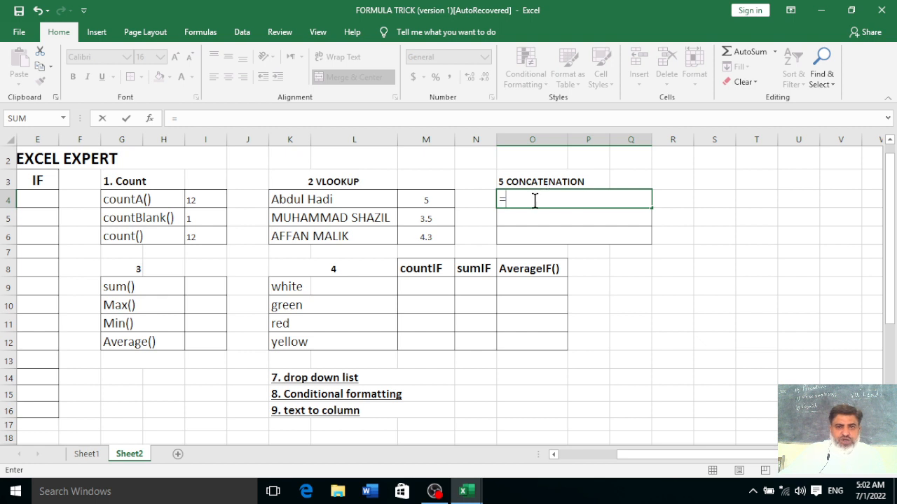
pyautogui.click(303, 203)
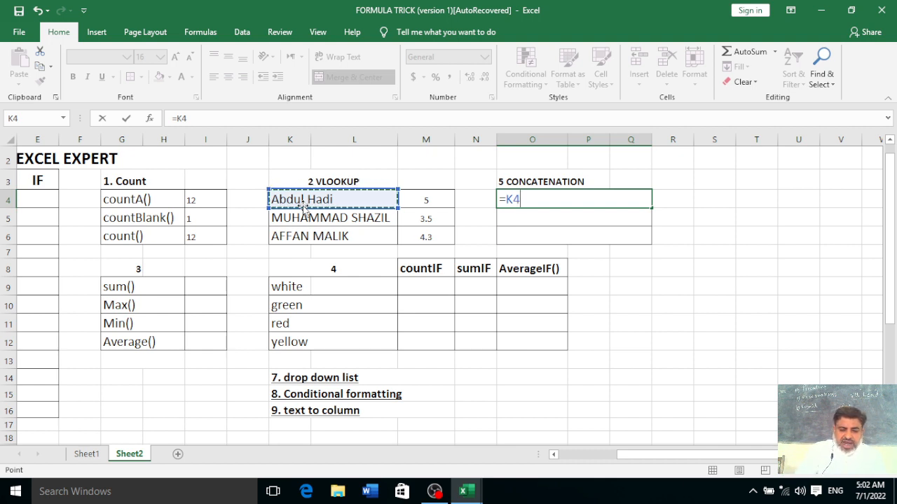
pyautogui.write('&')
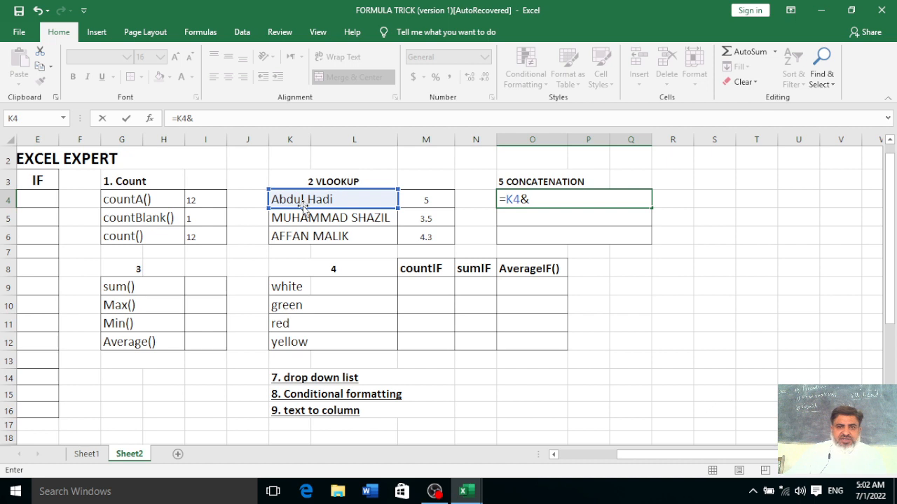
pyautogui.click(435, 198)
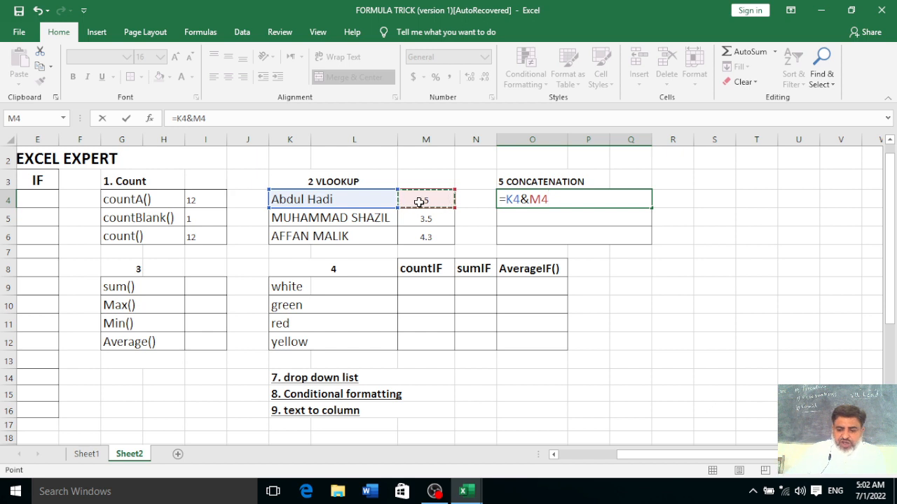
pyautogui.press('Return')
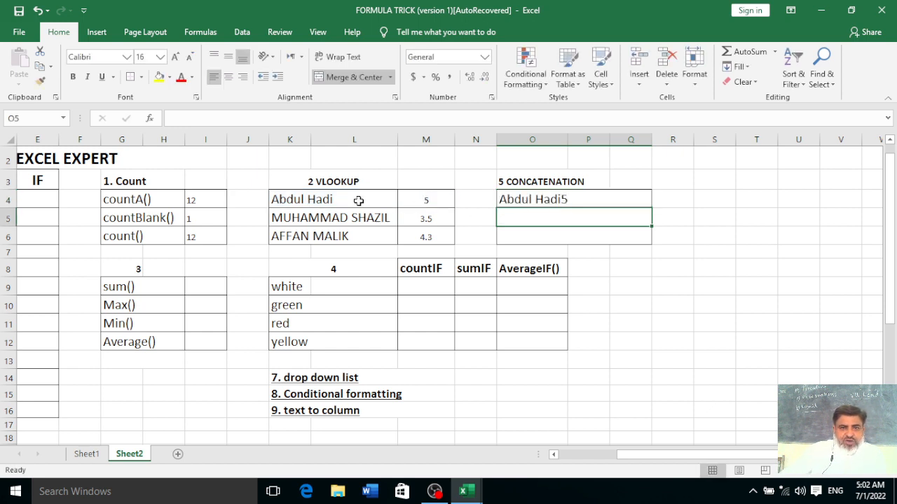
pyautogui.doubleClick(565, 199)
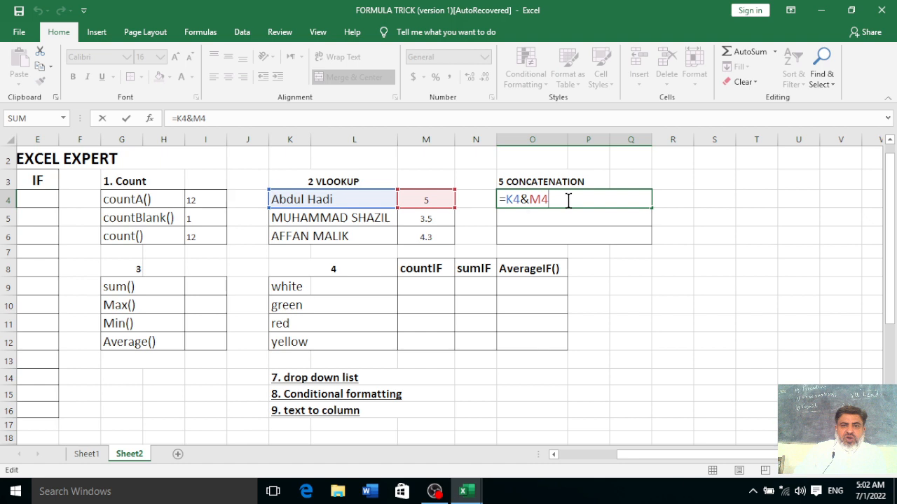
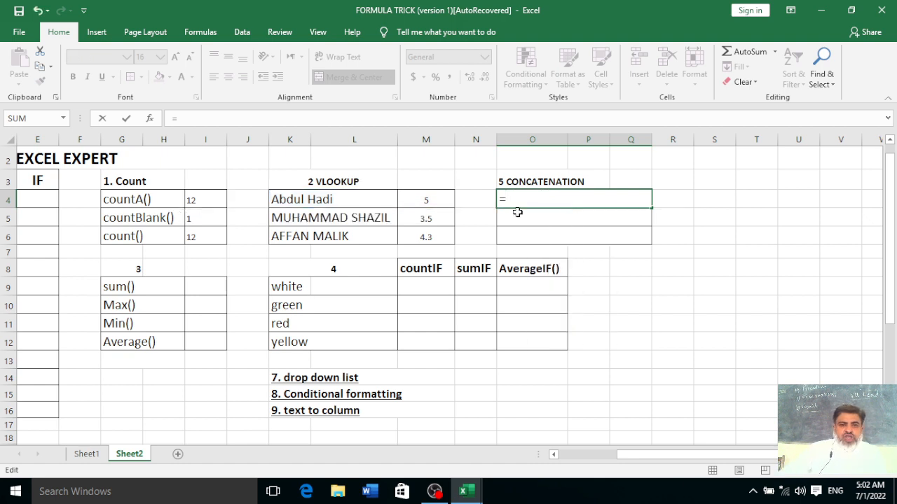
pyautogui.click(303, 200)
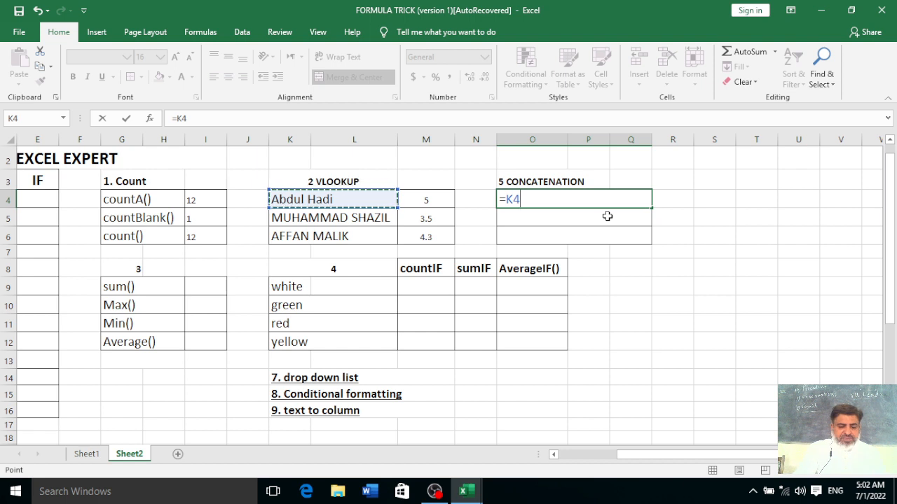
pyautogui.write('&')
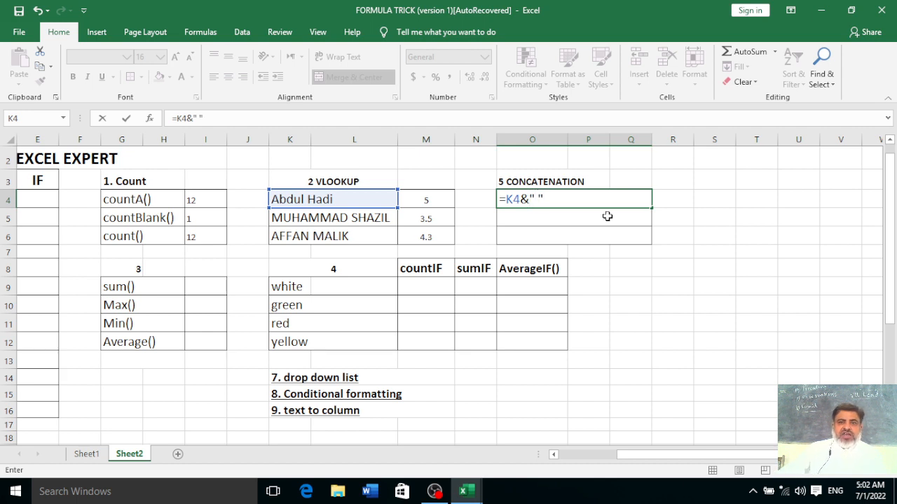
pyautogui.write('&')
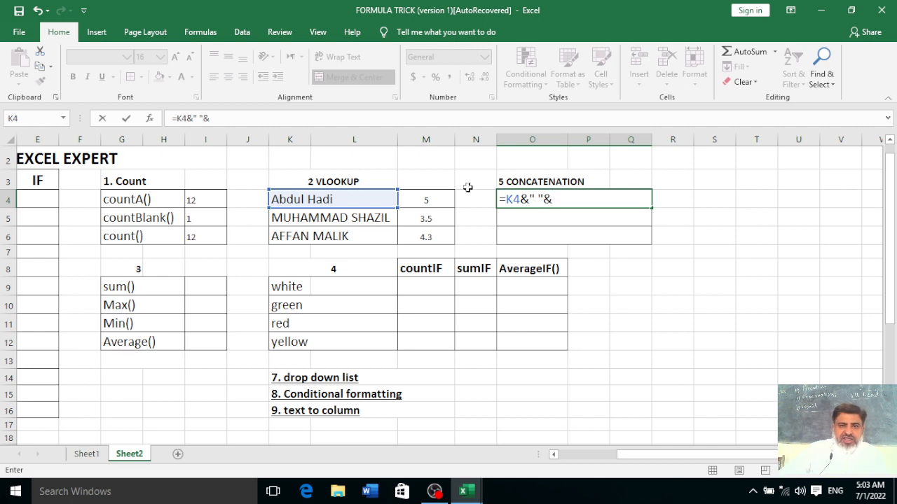
pyautogui.click(420, 201)
pyautogui.press('Return')
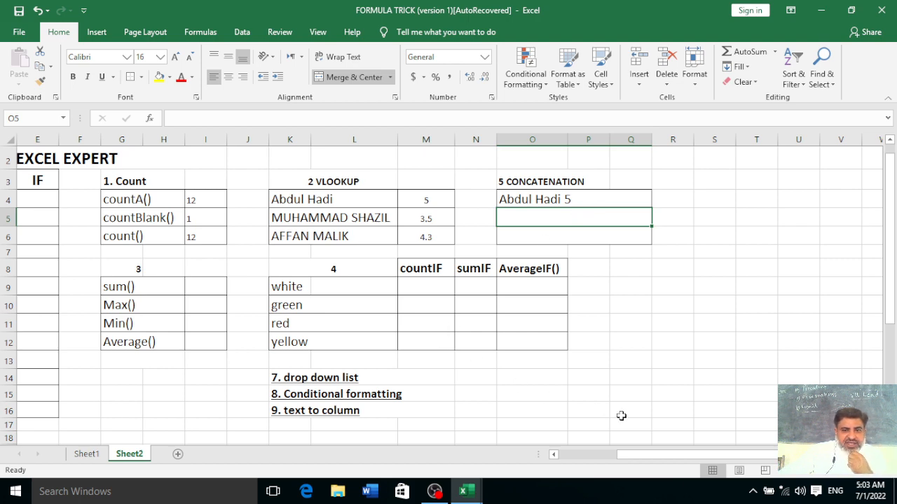
pyautogui.moveTo(651, 454); pyautogui.dragTo(609, 463)
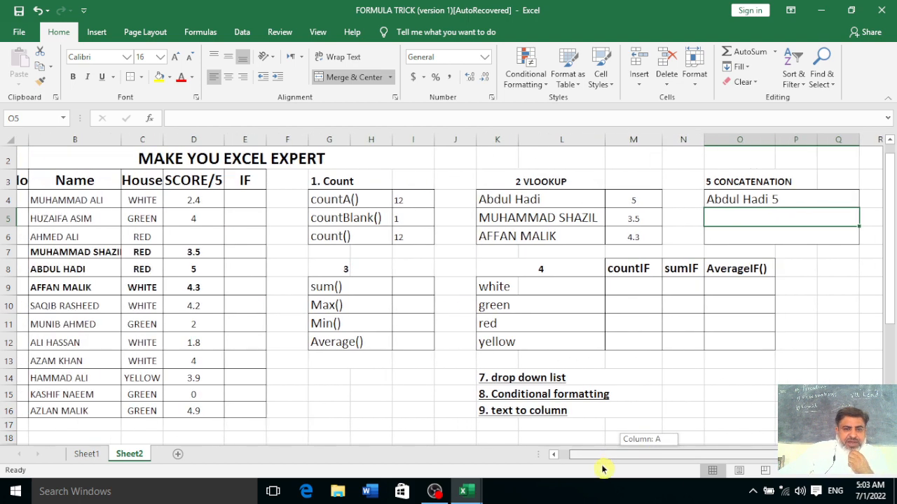
# Enter =SUM(D4:D16) in I9 beside sum(), giving 40
pyautogui.click(396, 286)
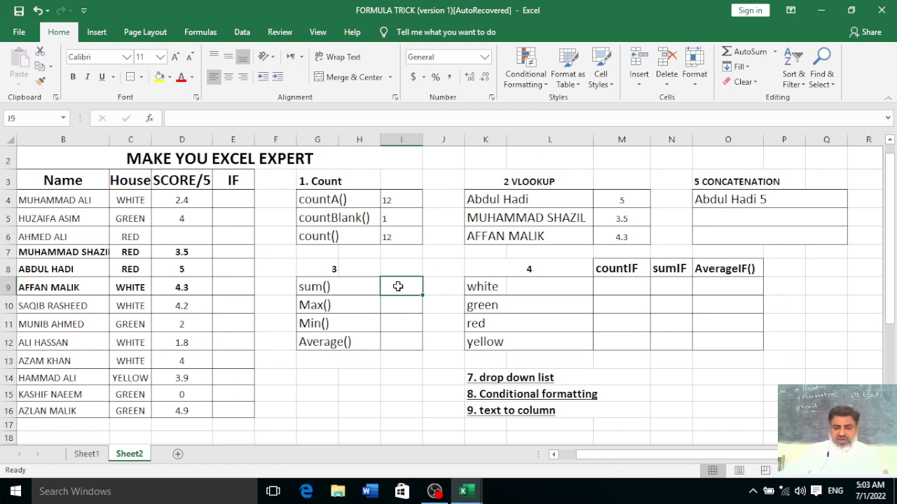
pyautogui.write('=sum(')
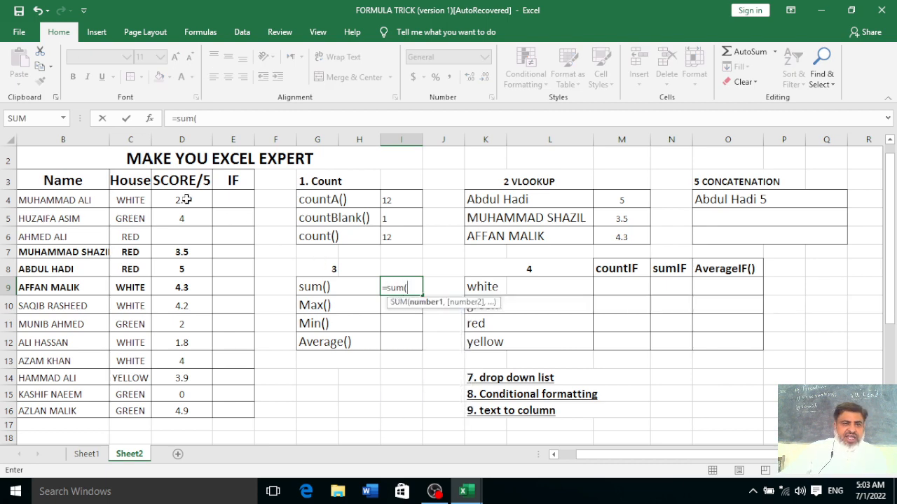
pyautogui.moveTo(185, 199); pyautogui.dragTo(189, 407)
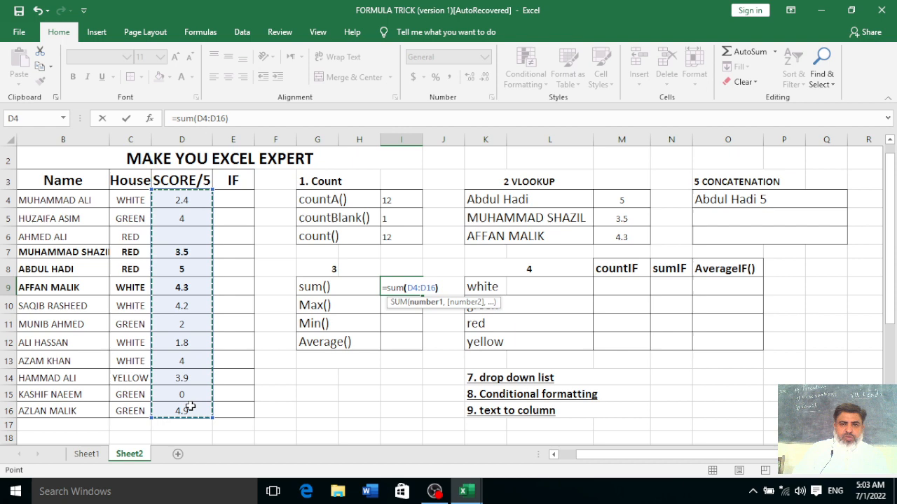
pyautogui.write(')')
pyautogui.press('Return')
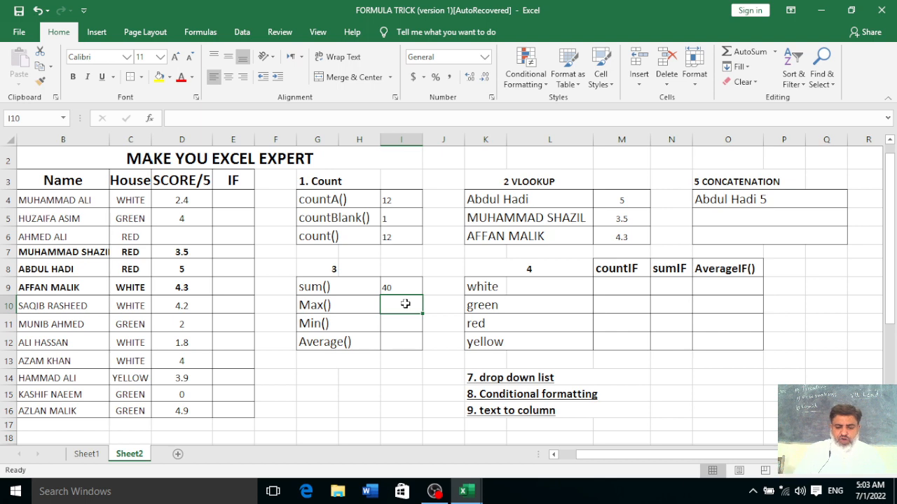
# Enter =MAX(D4:D16) in I10 beside Max() to get the highest score
pyautogui.write('=max')
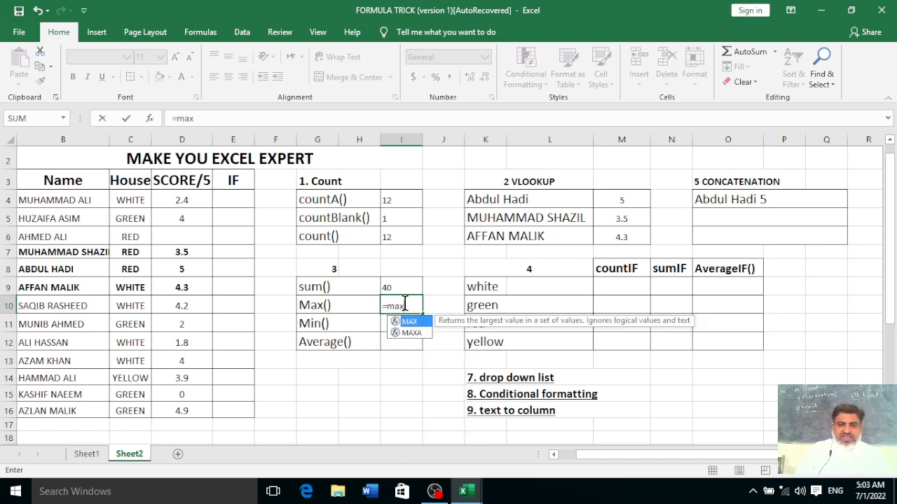
pyautogui.write('(')
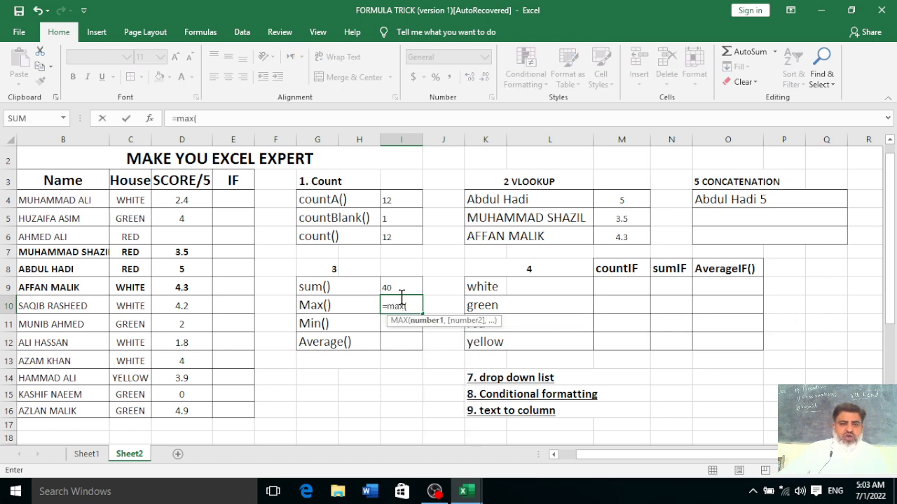
pyautogui.moveTo(186, 202); pyautogui.dragTo(191, 407)
pyautogui.write(')')
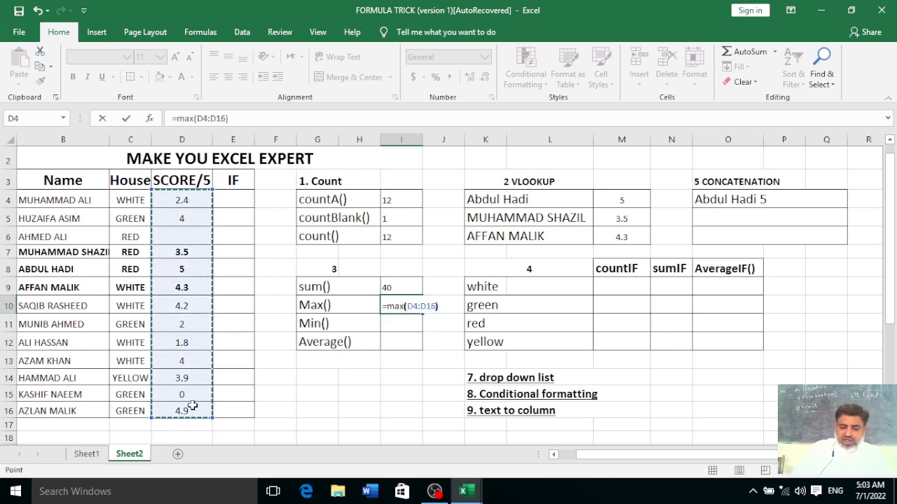
pyautogui.press('Return')
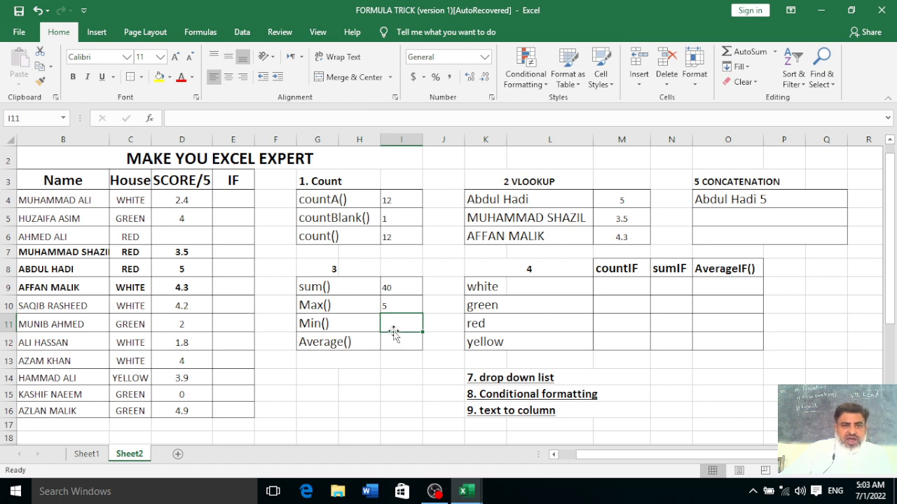
# Make a first attempt at the Min() formula in I11 over the scores
pyautogui.write('min(')
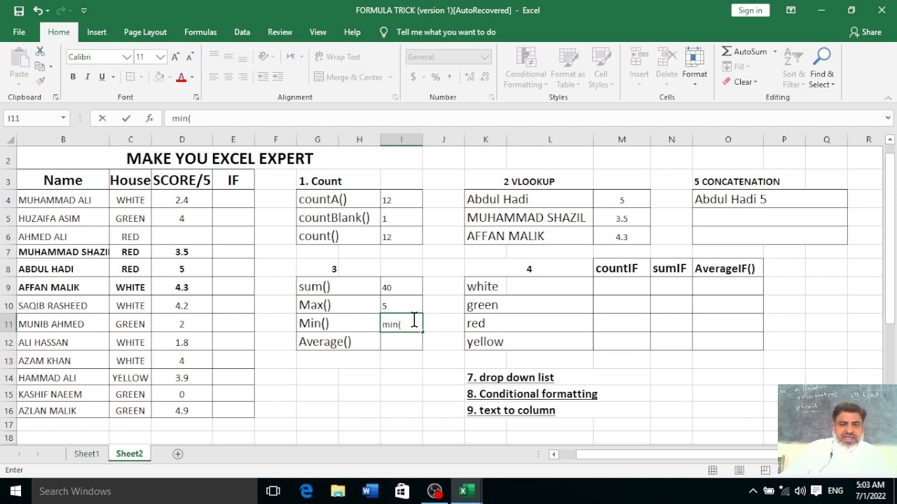
pyautogui.moveTo(200, 200); pyautogui.dragTo(181, 409)
pyautogui.write(')')
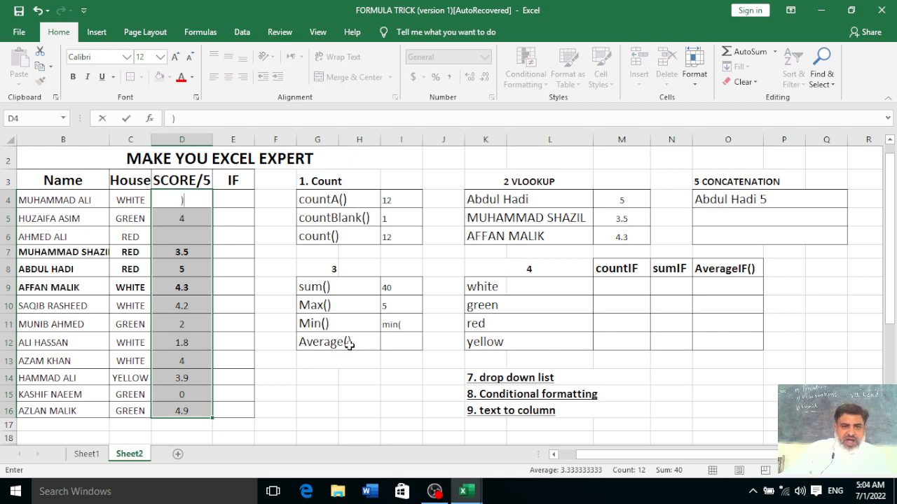
pyautogui.click(408, 326)
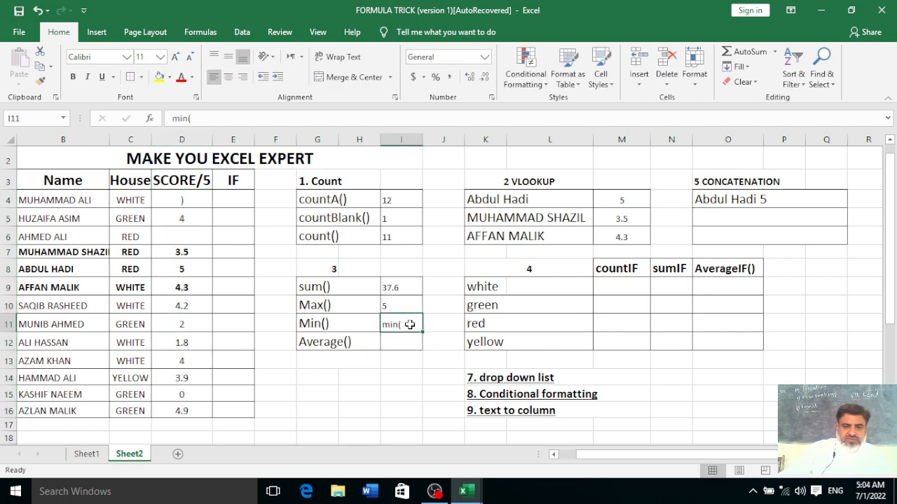
pyautogui.write('=m')
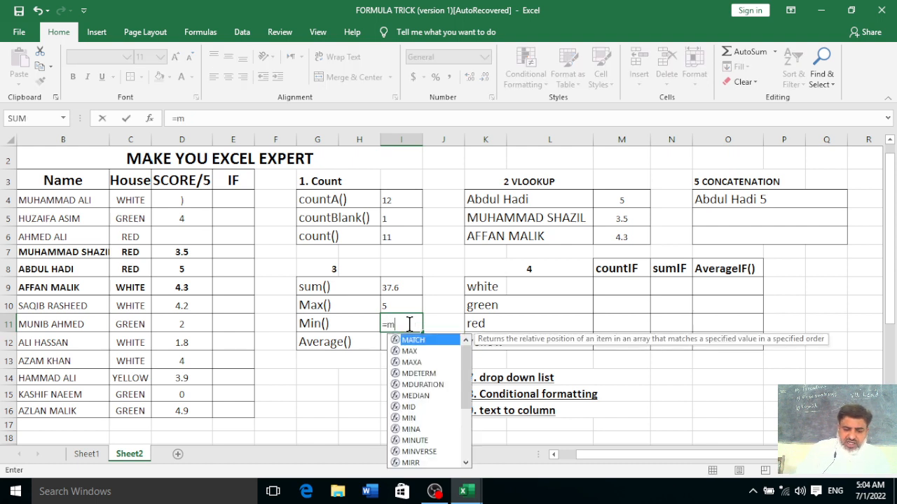
pyautogui.write('in(')
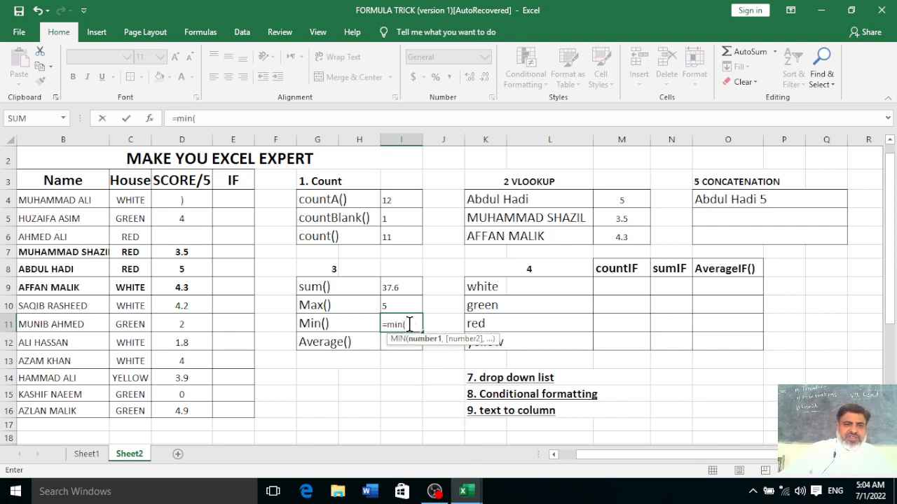
pyautogui.click(194, 200)
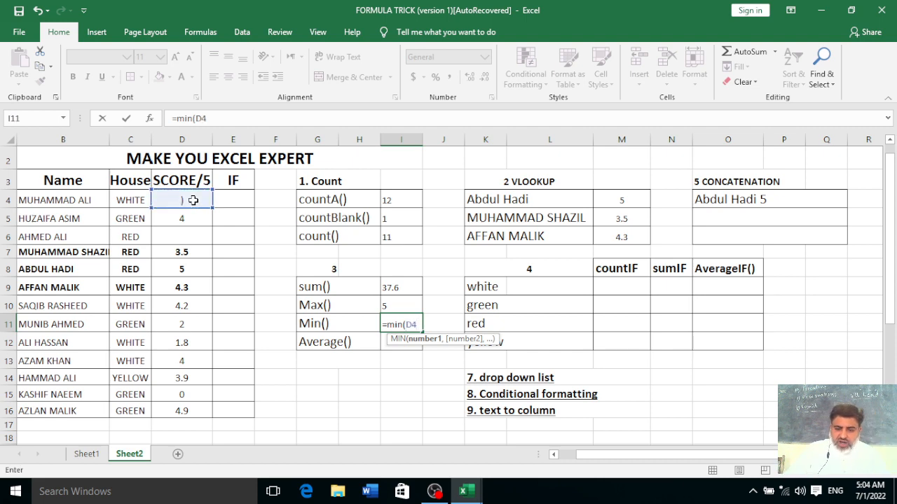
pyautogui.click(319, 358)
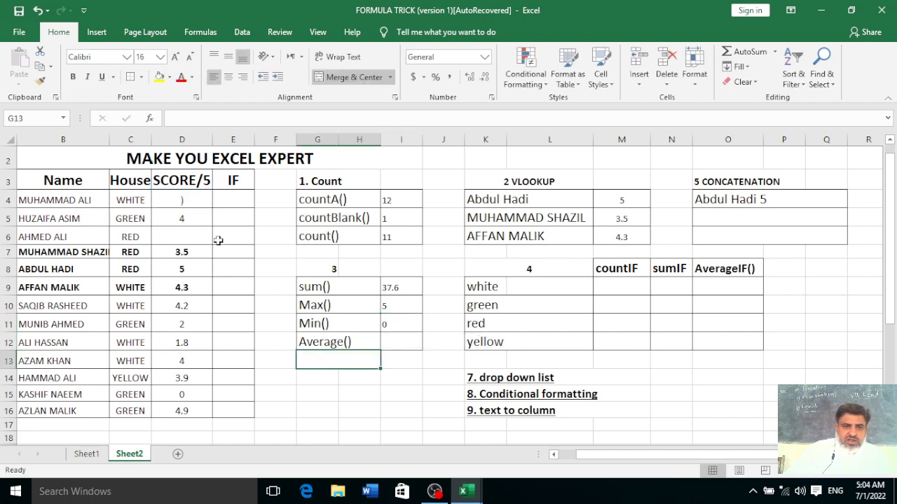
# Correct the first score in D4 to 4.1
pyautogui.click(198, 202)
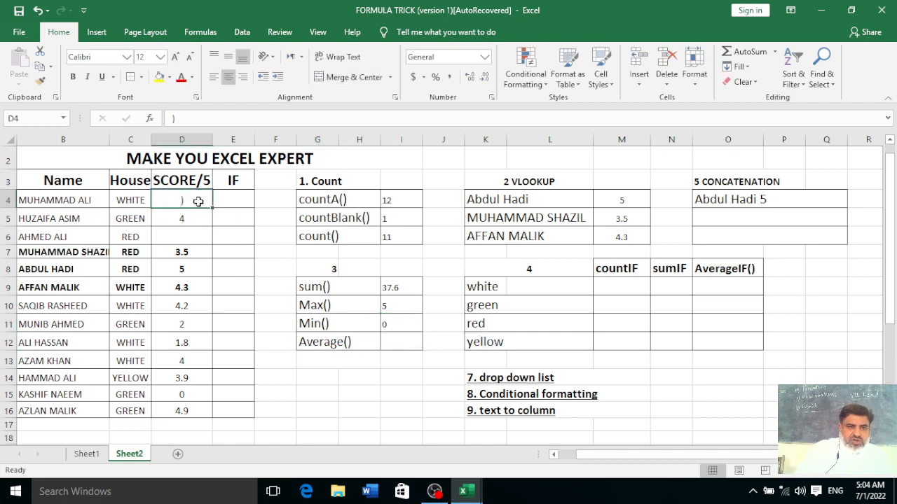
pyautogui.write('4.1')
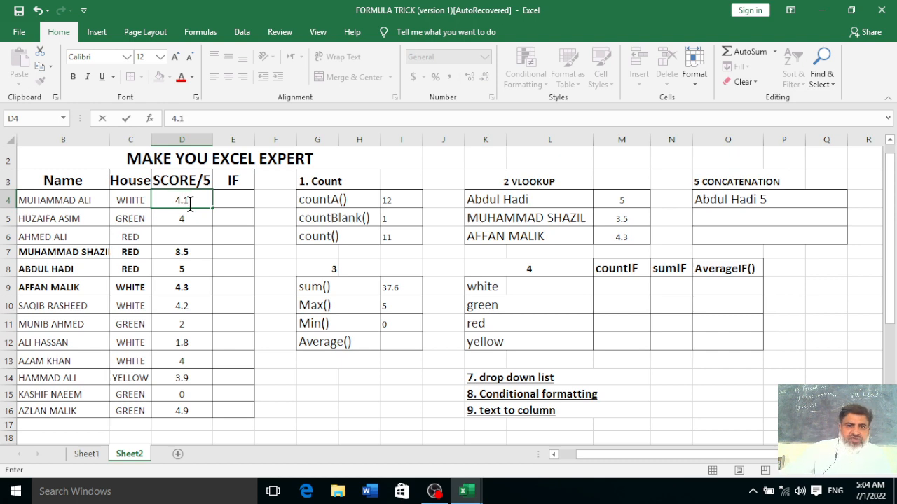
pyautogui.click(386, 397)
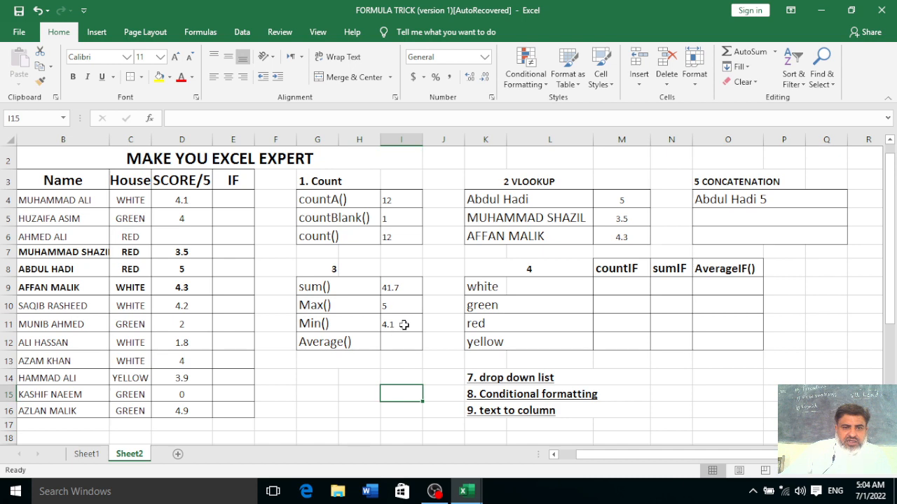
# Rewrite I11 as =MIN(D4:D16), returning the zero score from D15
pyautogui.click(404, 324)
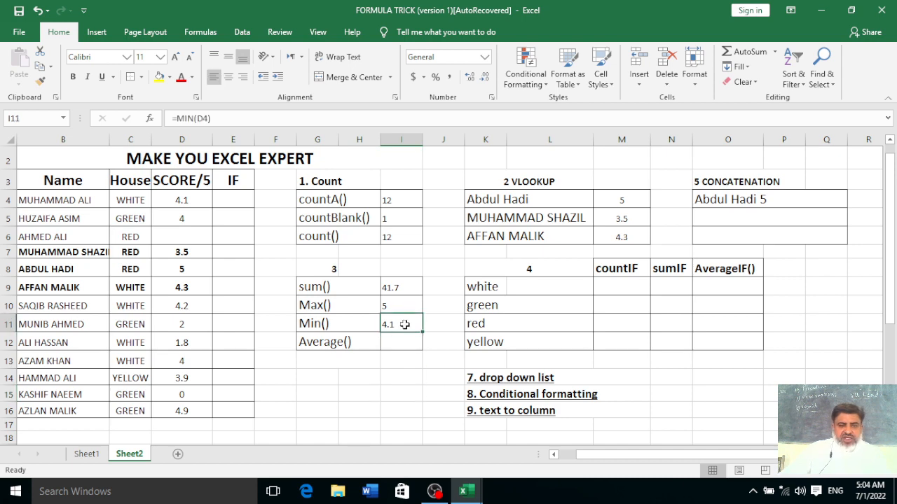
pyautogui.write('=m')
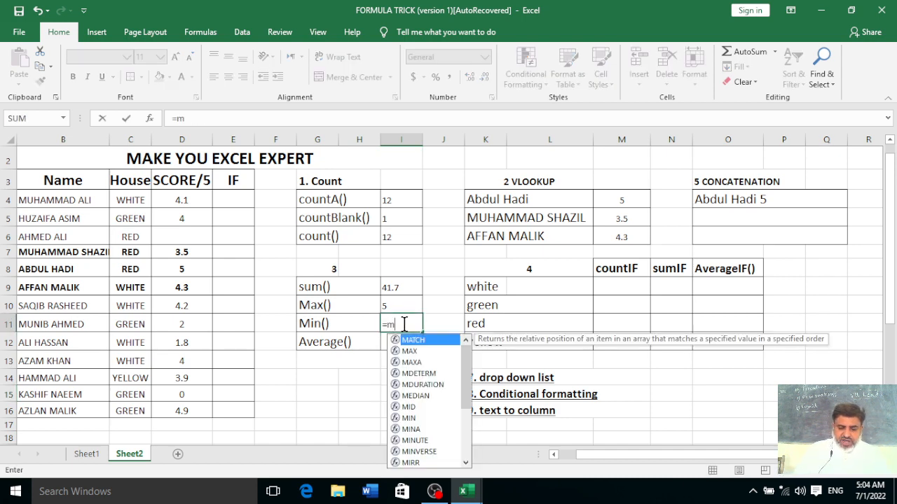
pyautogui.write('in(')
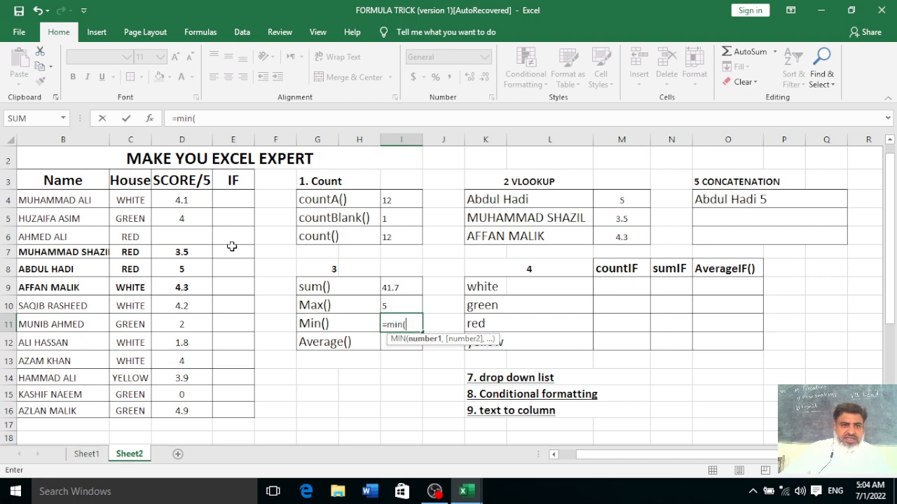
pyautogui.moveTo(194, 202); pyautogui.dragTo(196, 409)
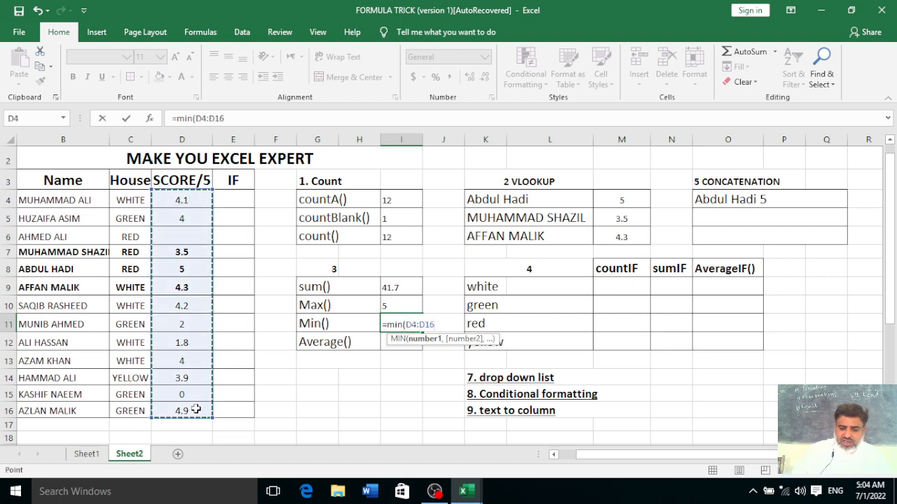
pyautogui.write(')')
pyautogui.press('Return')
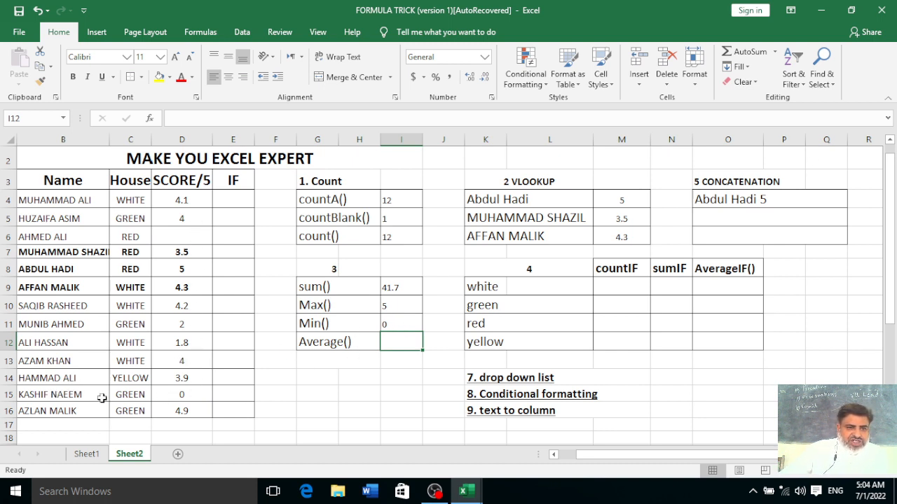
pyautogui.click(195, 395)
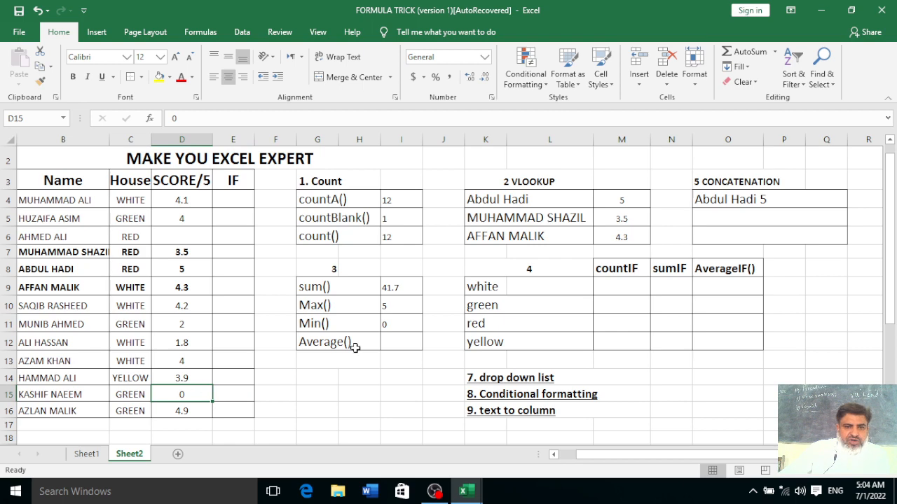
pyautogui.moveTo(401, 291); pyautogui.dragTo(405, 315)
pyautogui.keyDown('ctrl'); pyautogui.scroll(1, 407, 316); pyautogui.keyUp('ctrl')
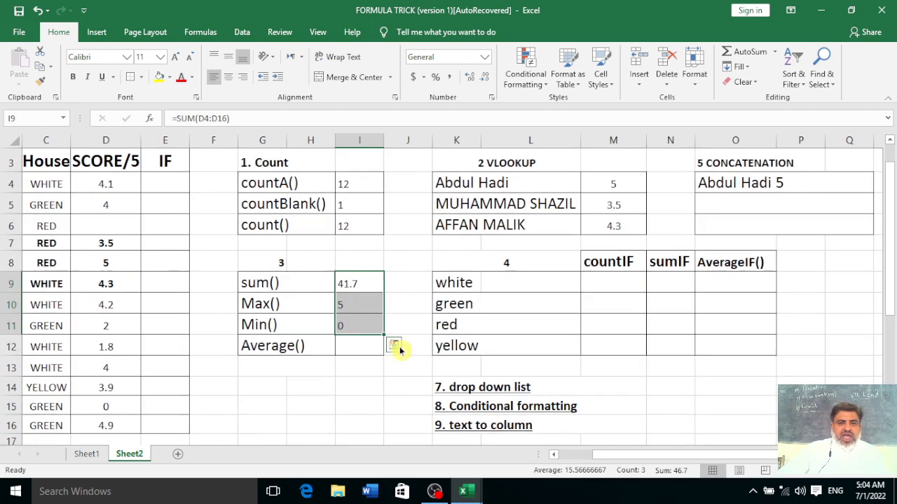
# Enter =AVERAGE(D4:D16) in I12 beside Average(), returning 3.475
pyautogui.click(347, 349)
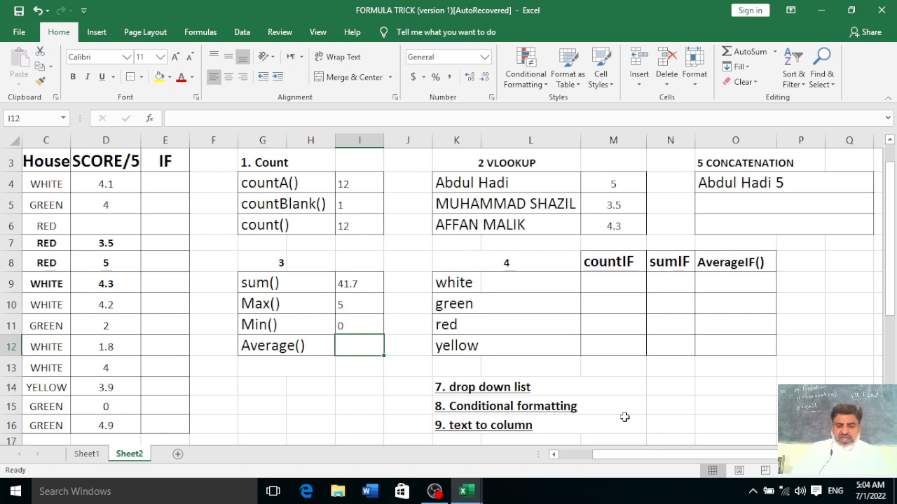
pyautogui.write('=averag')
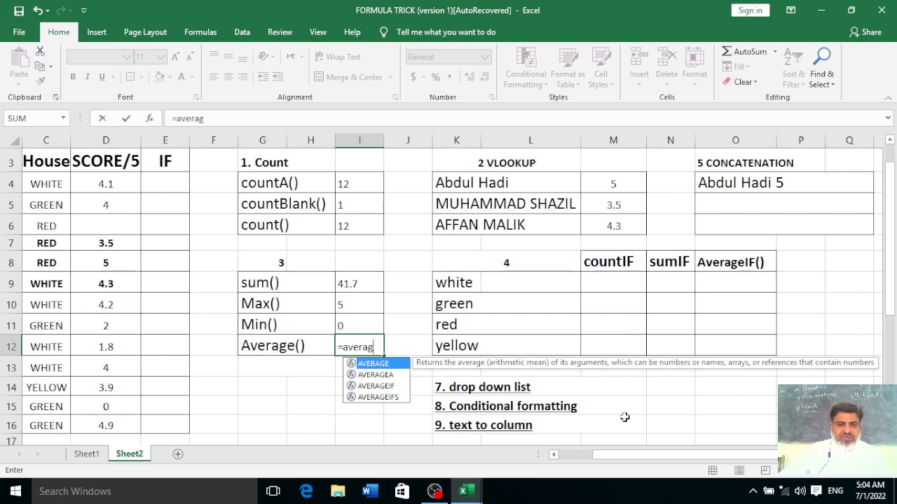
pyautogui.write('e')
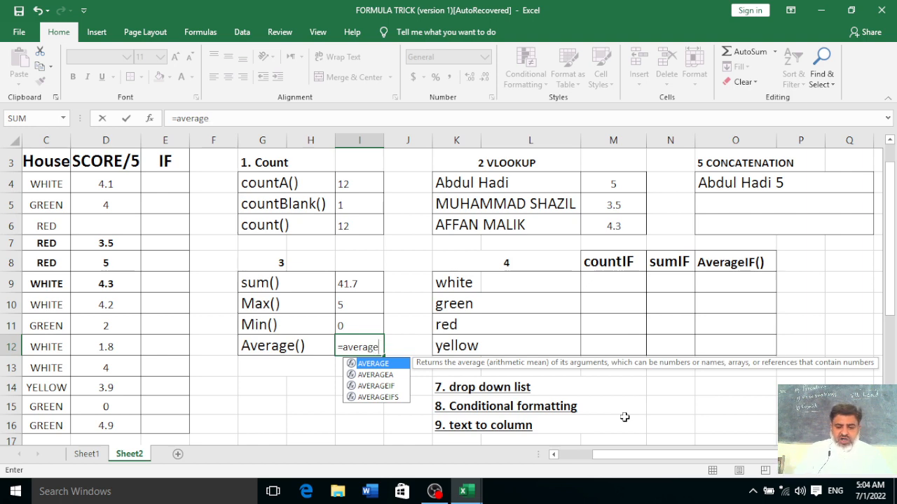
pyautogui.write('(')
pyautogui.moveTo(125, 179); pyautogui.dragTo(120, 417)
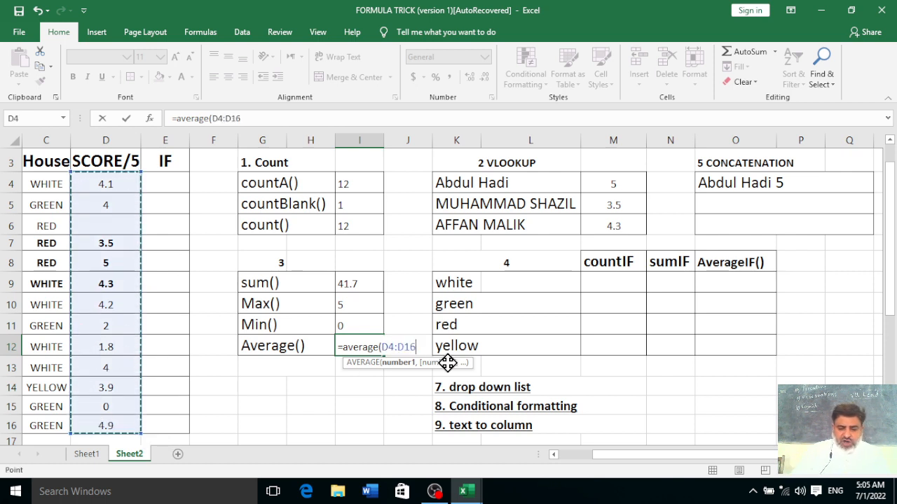
pyautogui.press('Return')
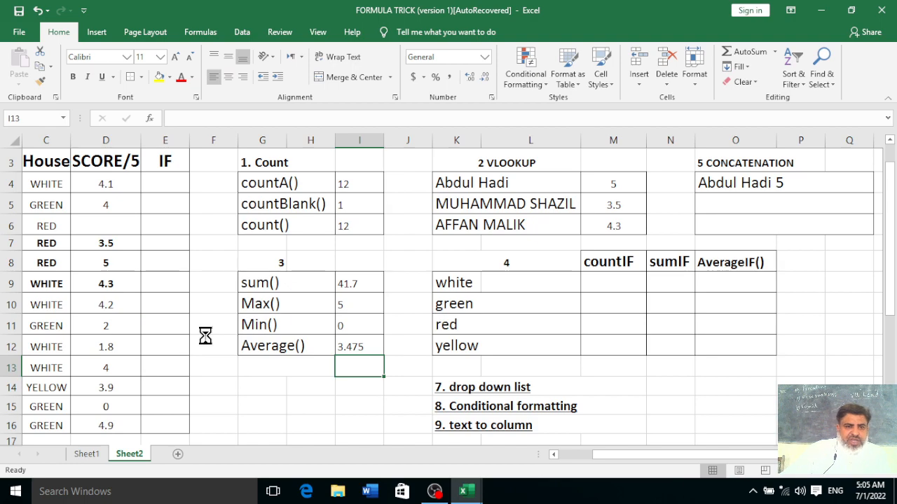
pyautogui.scroll(1, 205, 336)
pyautogui.scroll(-2, 205, 336)
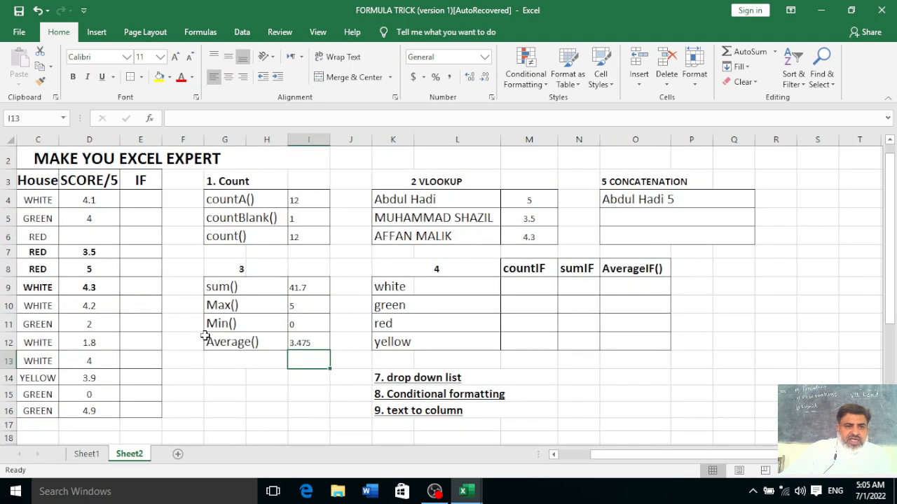
pyautogui.moveTo(601, 454); pyautogui.dragTo(490, 437)
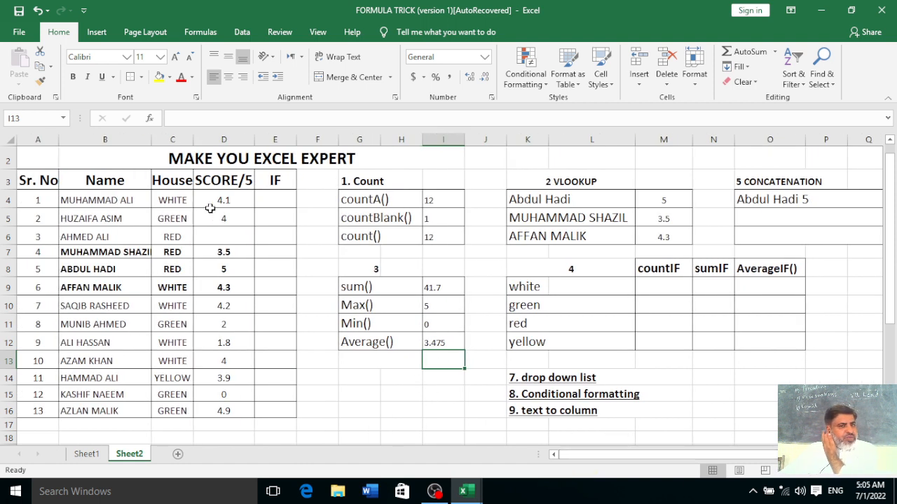
pyautogui.click(456, 341)
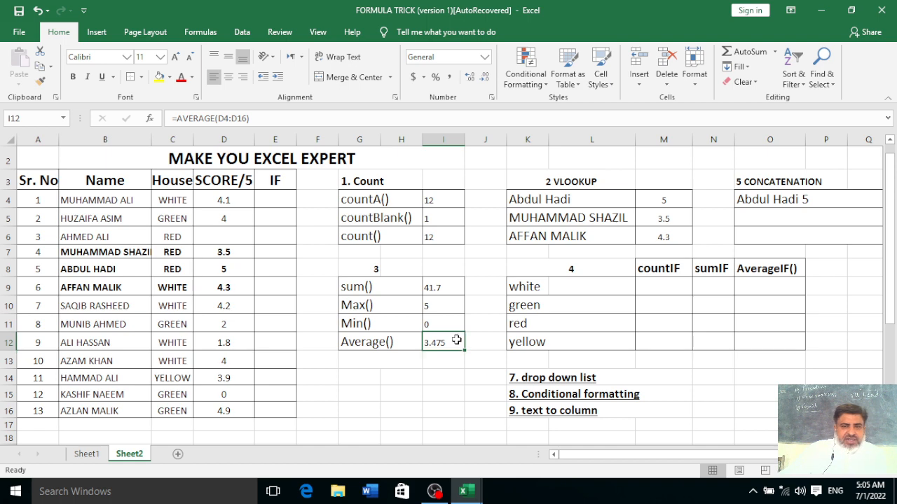
# Inspect the countIF block's white, green, red and yellow cells and their count cells
pyautogui.click(452, 375)
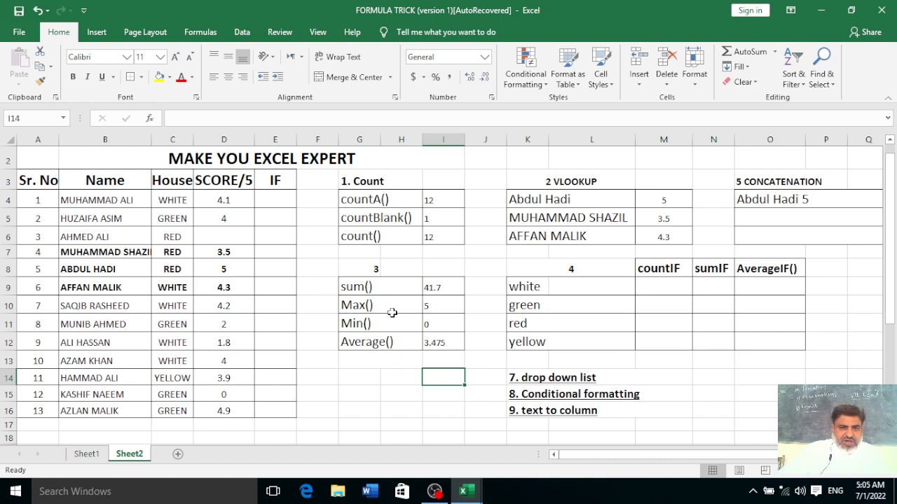
pyautogui.click(663, 273)
pyautogui.click(663, 288)
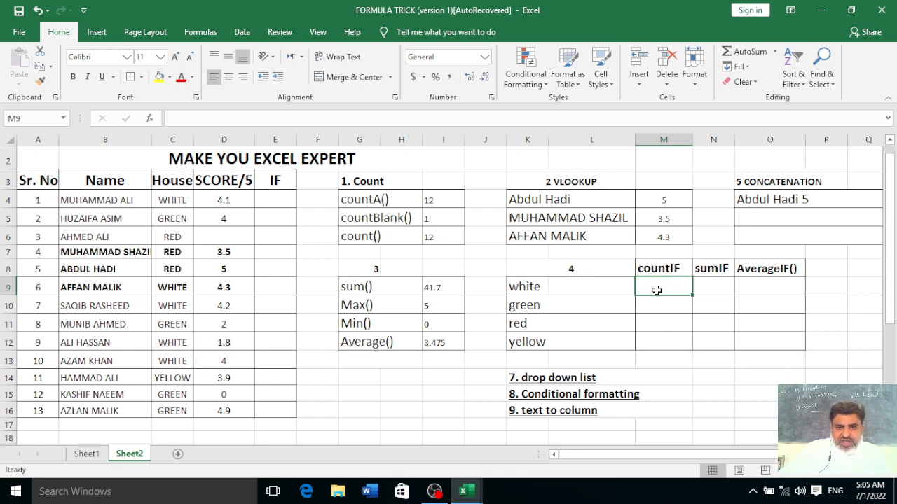
pyautogui.click(675, 310)
pyautogui.click(582, 325)
pyautogui.click(651, 324)
pyautogui.click(593, 343)
pyautogui.click(666, 340)
# Merge the two 'white' cells with left alignment and begin a COUNTIF beside them
pyautogui.moveTo(544, 289); pyautogui.dragTo(596, 287)
pyautogui.click(344, 81)
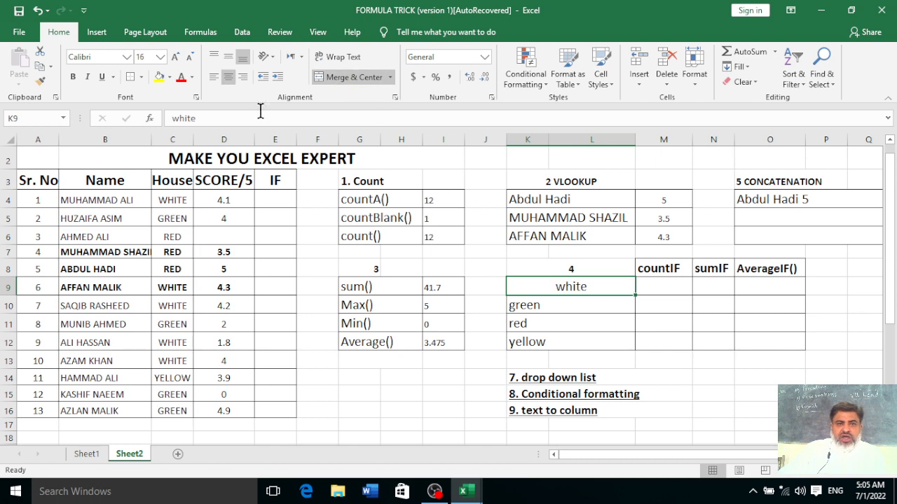
pyautogui.click(228, 77)
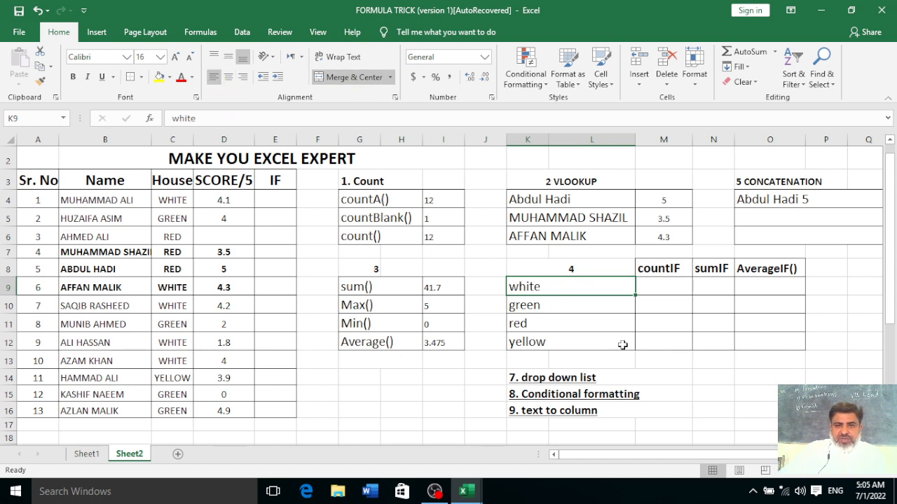
pyautogui.click(675, 288)
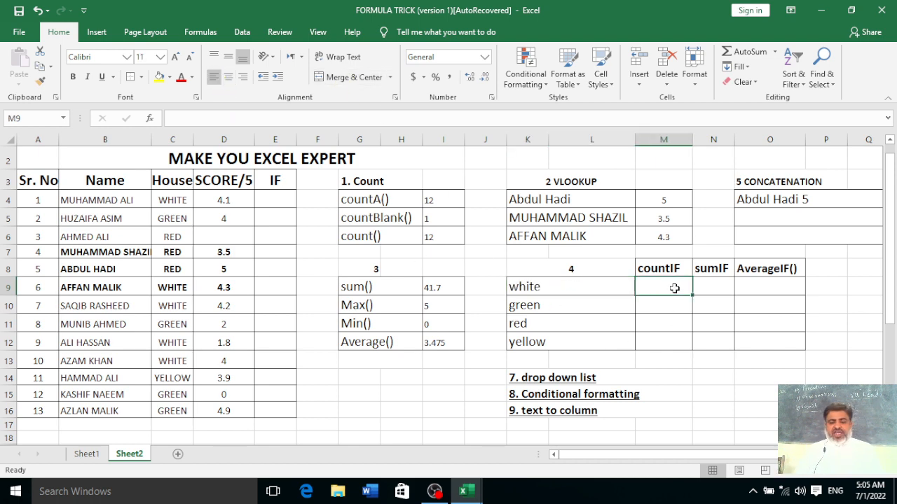
pyautogui.write('=countif(')
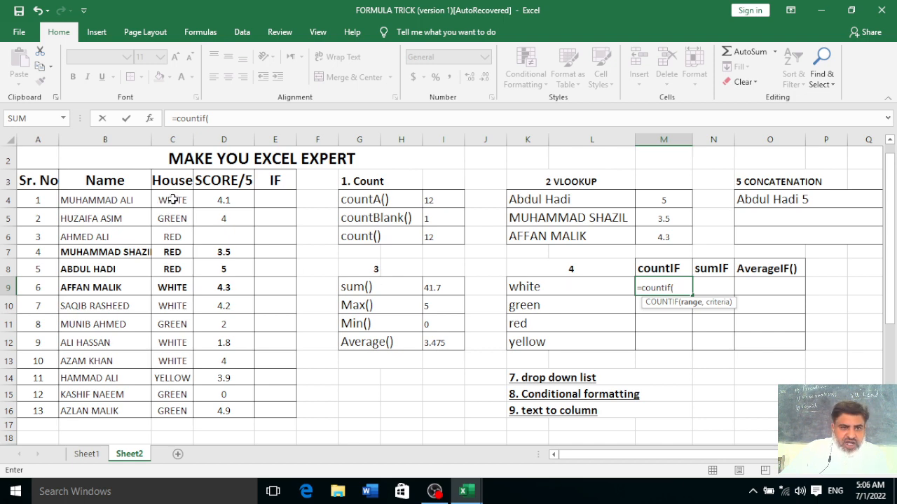
# Complete =COUNTIF(C4:C16,K9) in M9 to count the white house
pyautogui.moveTo(173, 200); pyautogui.dragTo(173, 410)
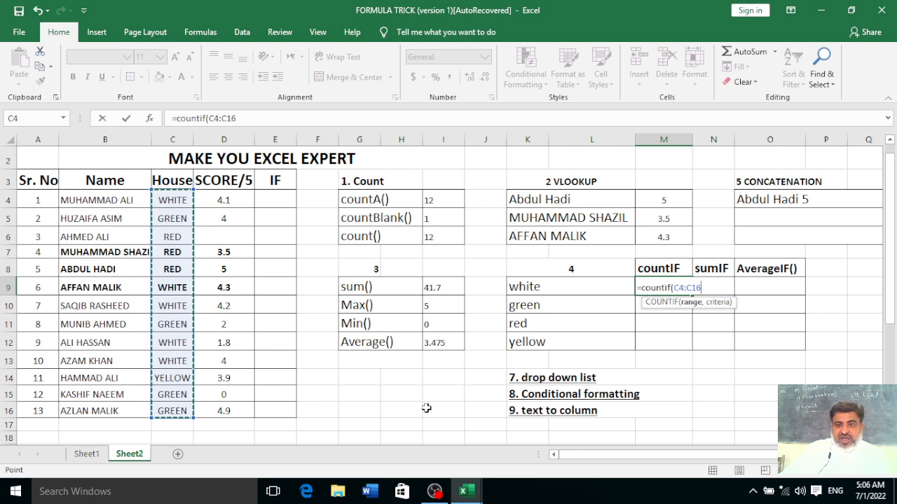
pyautogui.write(',')
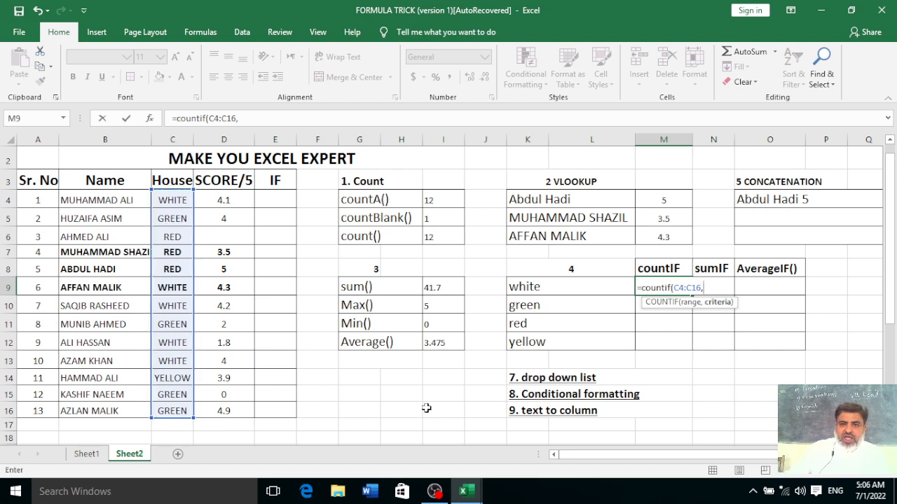
pyautogui.click(536, 289)
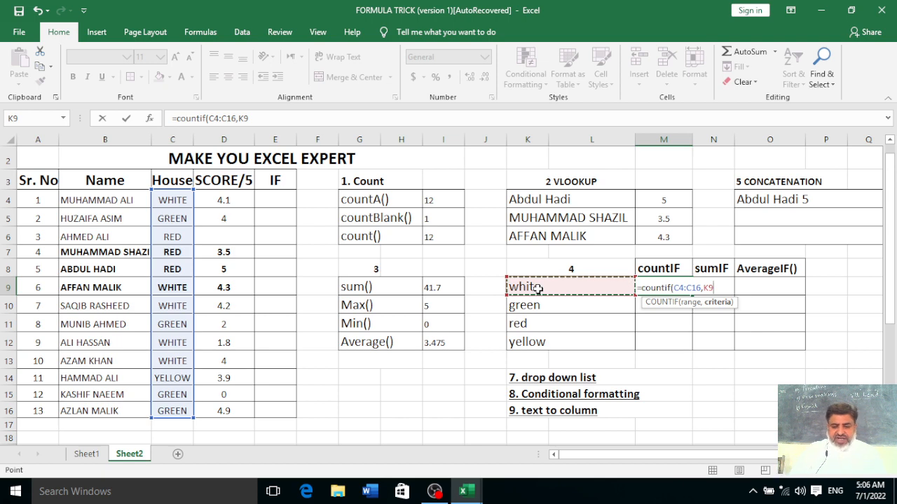
pyautogui.write(')')
pyautogui.press('Return')
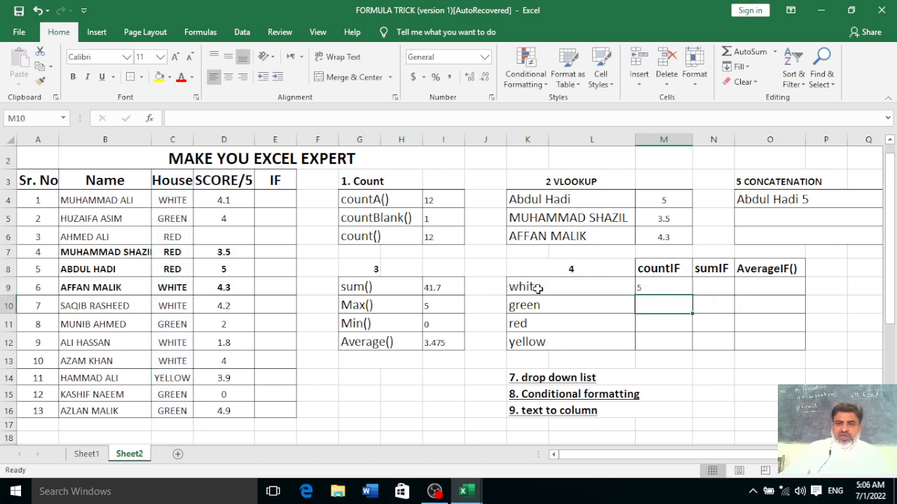
# Fill the COUNTIF down to M12, giving 5, 4, 3 and 1, and centre the counts
pyautogui.moveTo(657, 286); pyautogui.dragTo(664, 329)
pyautogui.click(663, 291)
pyautogui.moveTo(691, 297); pyautogui.dragTo(692, 353)
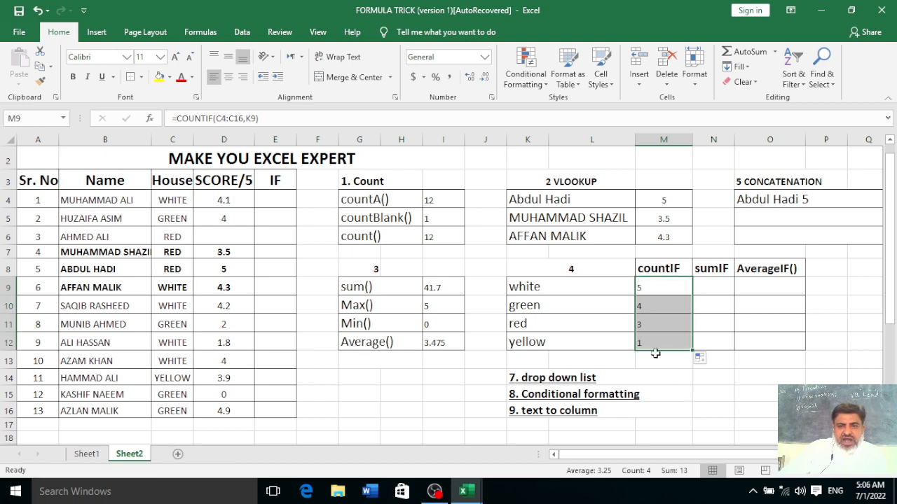
pyautogui.click(227, 76)
pyautogui.scroll(1, 686, 379)
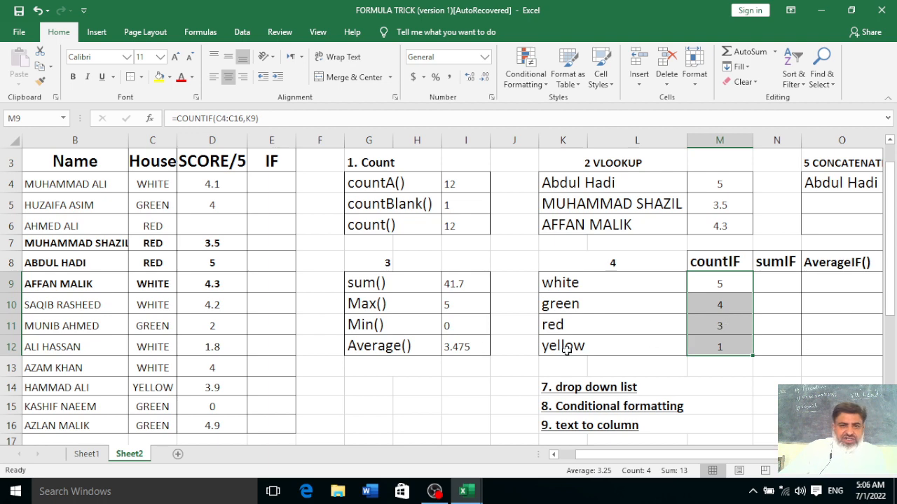
pyautogui.scroll(-1, 214, 226)
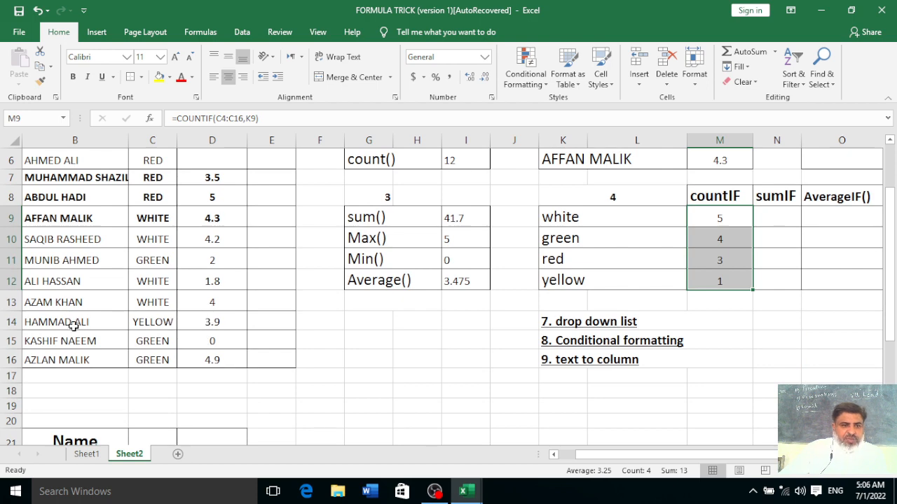
pyautogui.scroll(1, 170, 326)
pyautogui.scroll(1, 170, 326)
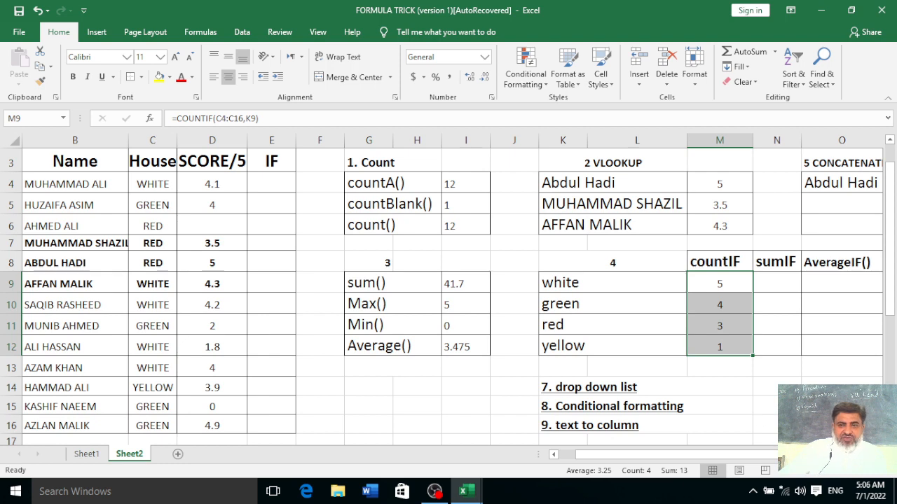
pyautogui.click(771, 425)
# Begin a SUMIF in N9 using the House column C4:C16 as its range
pyautogui.click(776, 287)
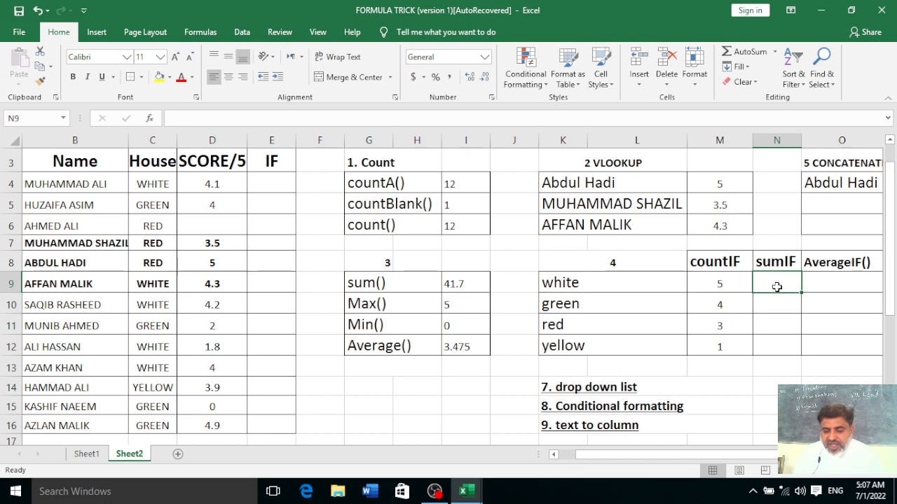
pyautogui.write('=sum')
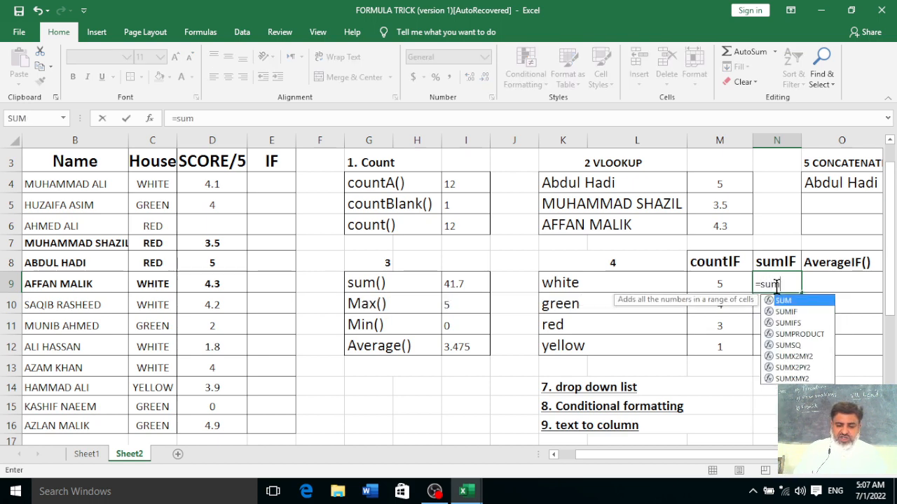
pyautogui.write('if(')
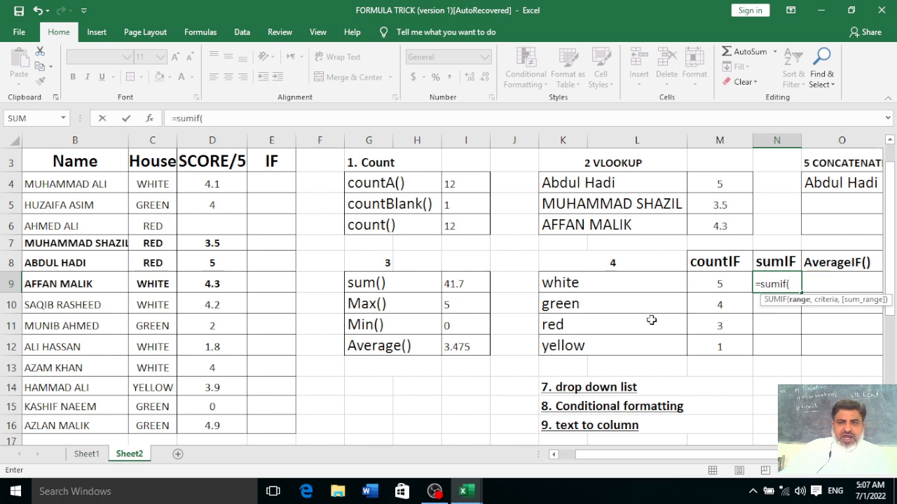
pyautogui.moveTo(137, 188); pyautogui.dragTo(143, 411)
pyautogui.scroll(-1, 145, 405)
pyautogui.scroll(1, 146, 400)
pyautogui.write(',')
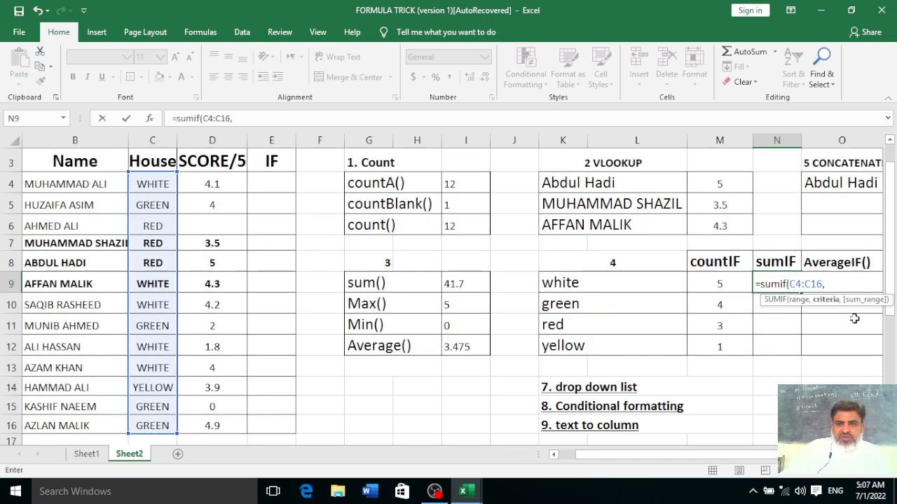
# Add K9 as criteria and D4:D16 as sum range to finish =SUMIF(C4:C16,K9,D4:D16)
pyautogui.click(577, 283)
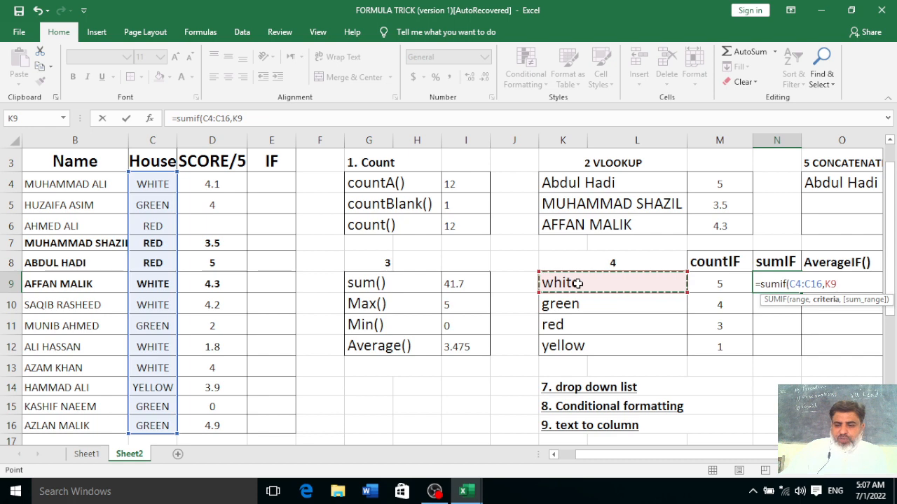
pyautogui.write(',')
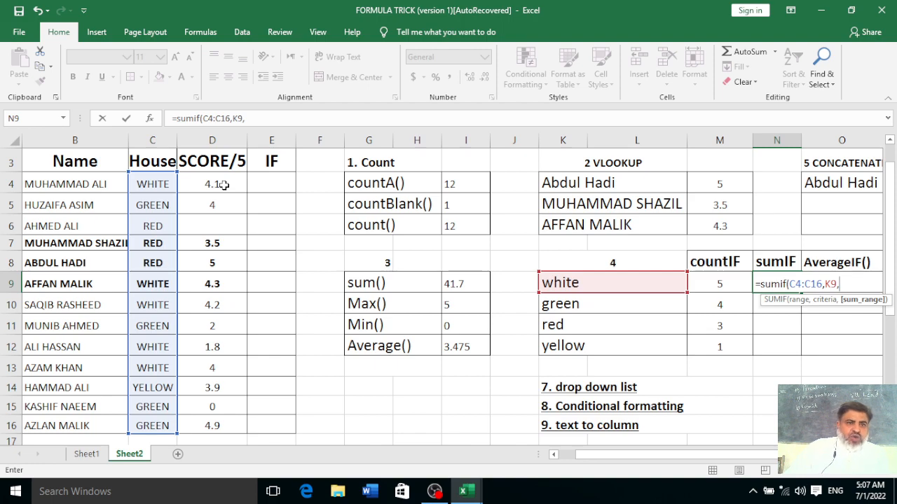
pyautogui.scroll(1, 223, 184)
pyautogui.scroll(-1, 224, 185)
pyautogui.scroll(1, 224, 186)
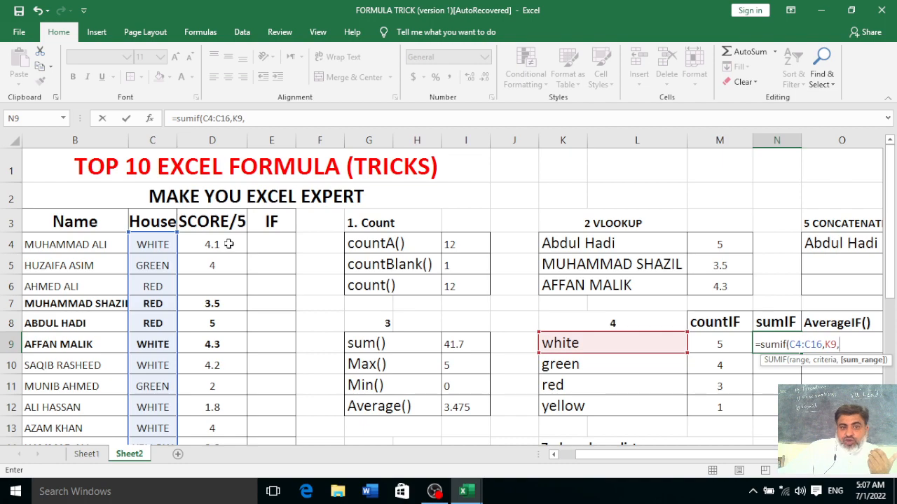
pyautogui.moveTo(228, 243); pyautogui.dragTo(230, 399)
pyautogui.scroll(1, 226, 399)
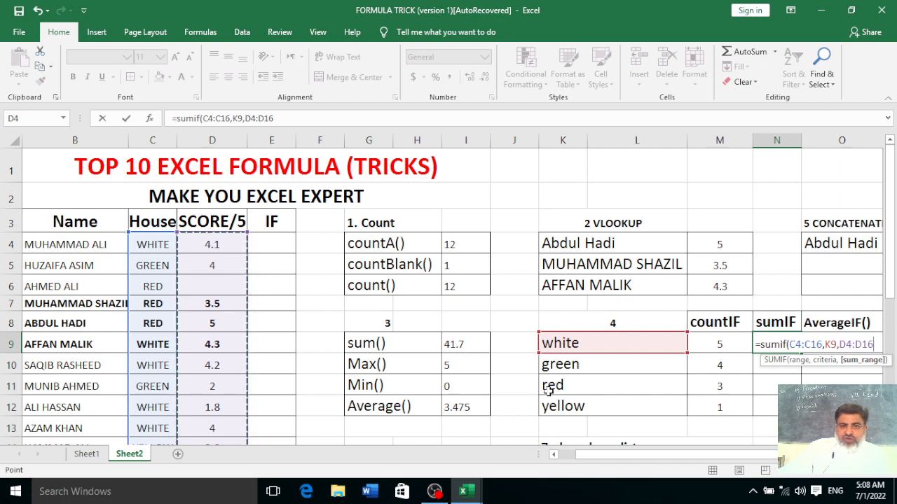
pyautogui.write(')')
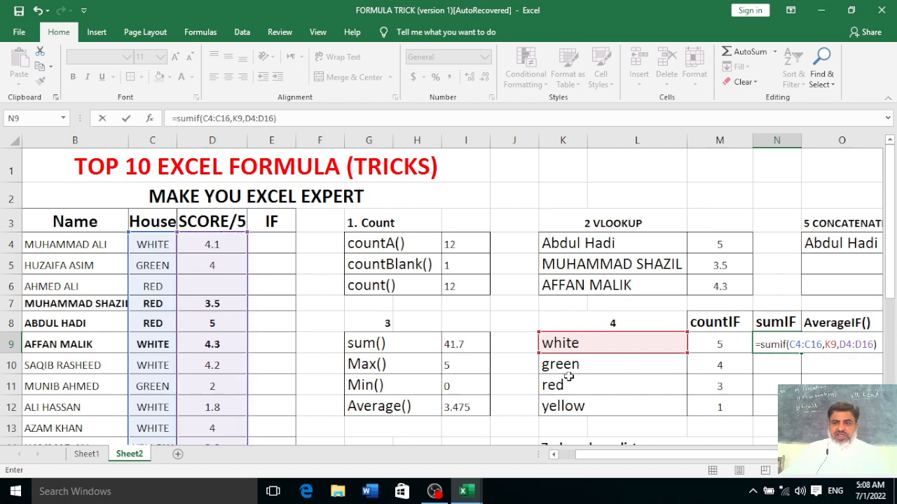
pyautogui.press('Return')
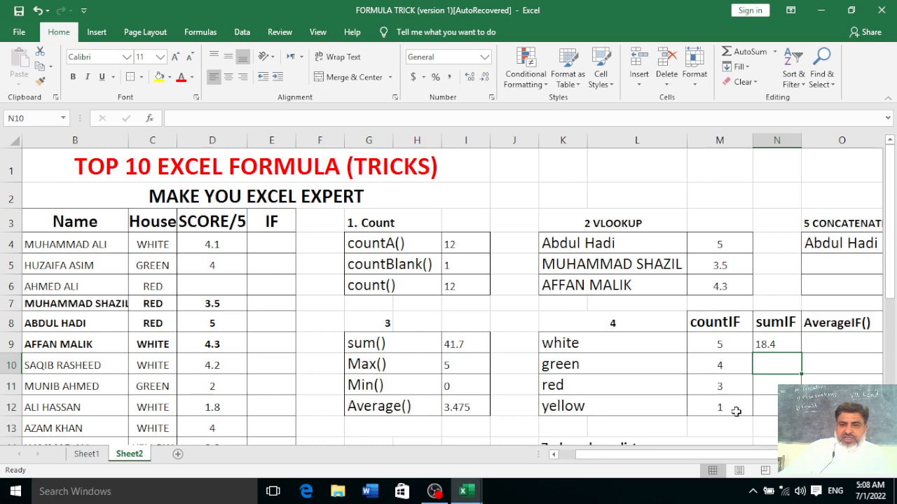
# Fill the SUMIF down to N12 (18.4, 10.9, 8.5, 3.9) and centre the results
pyautogui.click(786, 346)
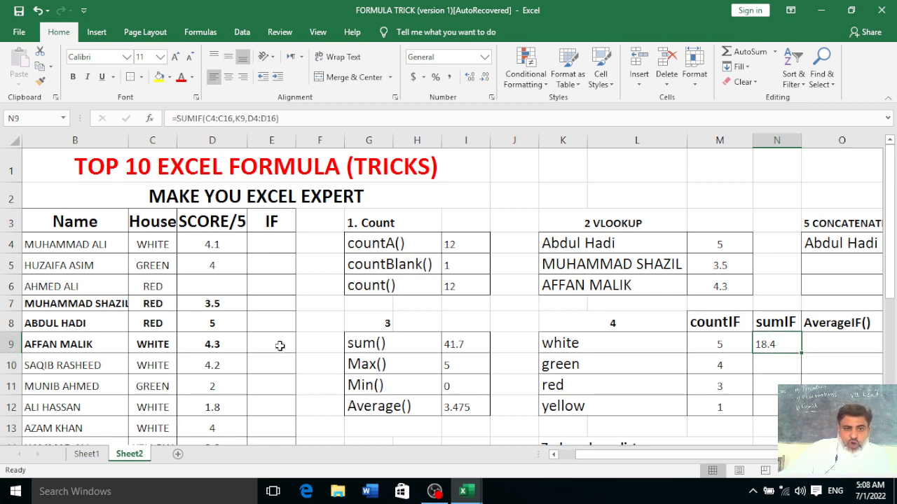
pyautogui.moveTo(802, 355); pyautogui.dragTo(802, 413)
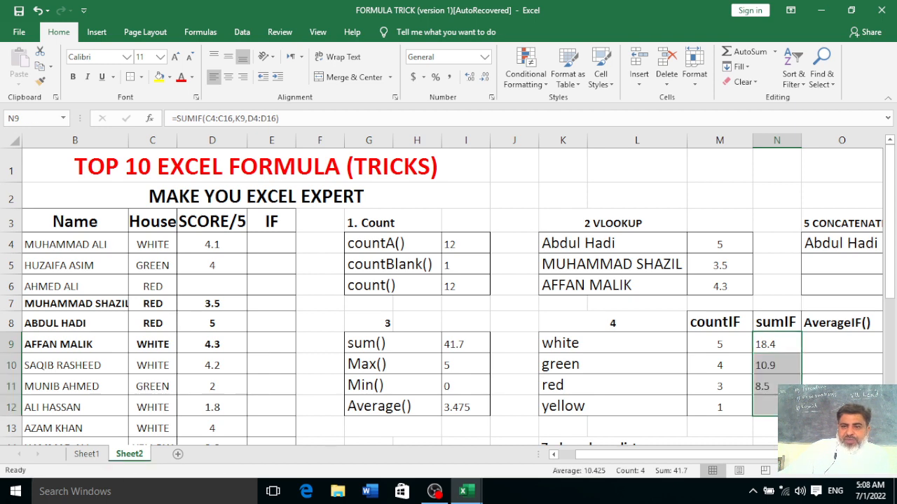
pyautogui.click(228, 76)
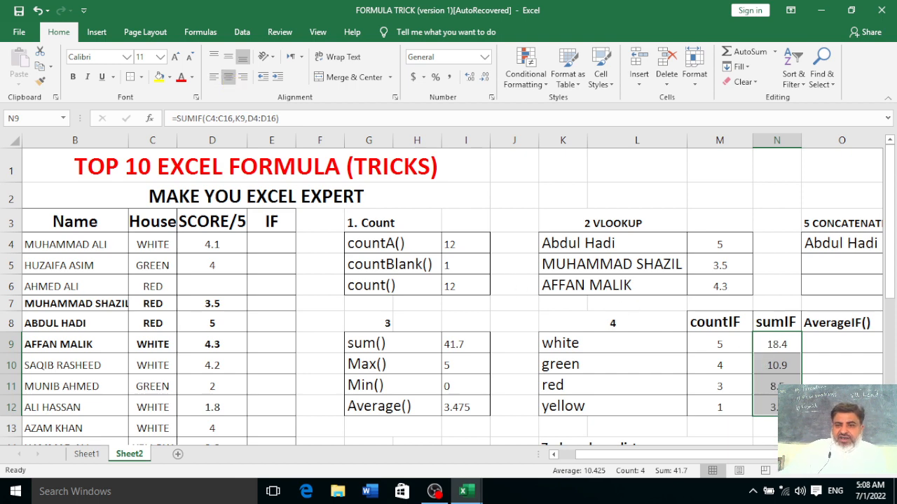
pyautogui.hscroll(2, 622, 340)
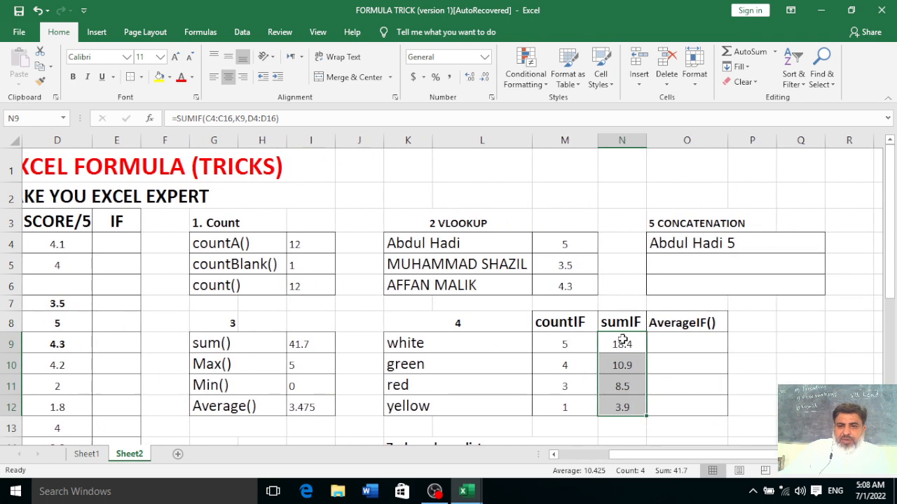
pyautogui.doubleClick(622, 342)
pyautogui.moveTo(684, 344); pyautogui.dragTo(561, 344)
# Copy N9's SUMIF formula into O9 and change it to =AVERAGEIF(C4:C16,K9,D4:D16)
pyautogui.rightClick(565, 345)
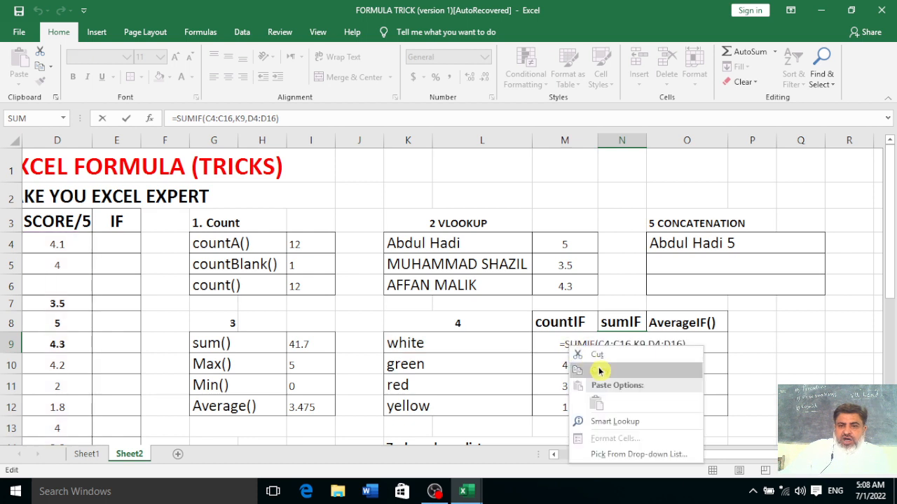
pyautogui.click(600, 372)
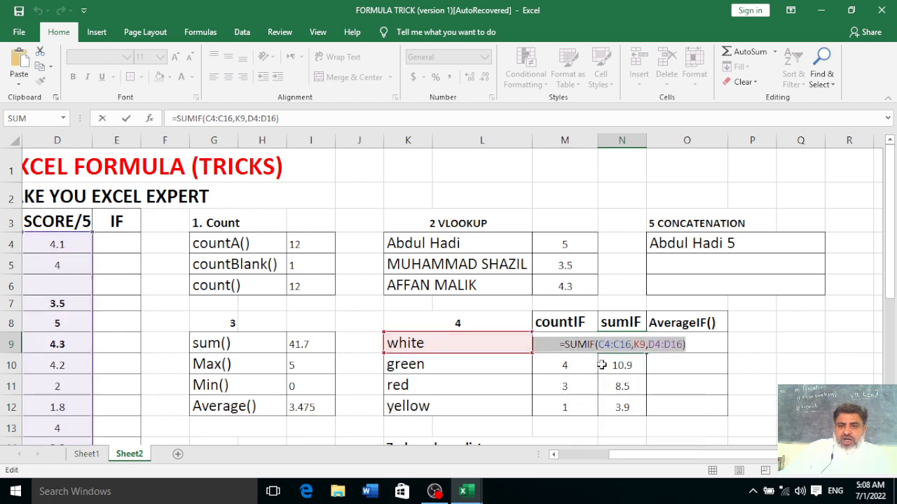
pyautogui.click(718, 391)
pyautogui.click(663, 343)
pyautogui.rightClick(666, 348)
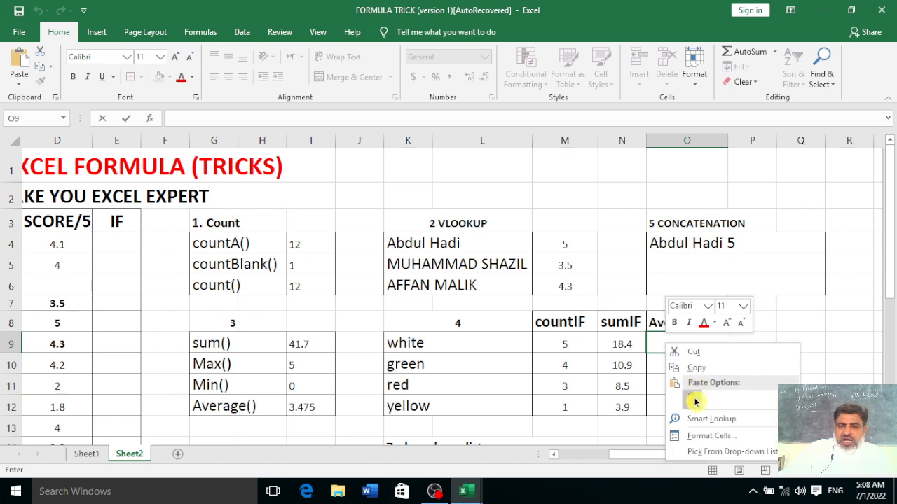
pyautogui.click(696, 392)
pyautogui.doubleClick(676, 344)
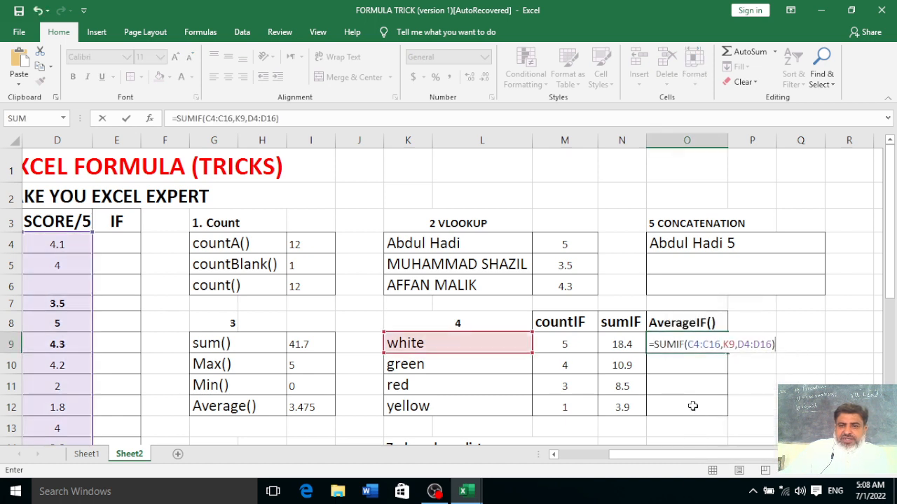
pyautogui.click(679, 344)
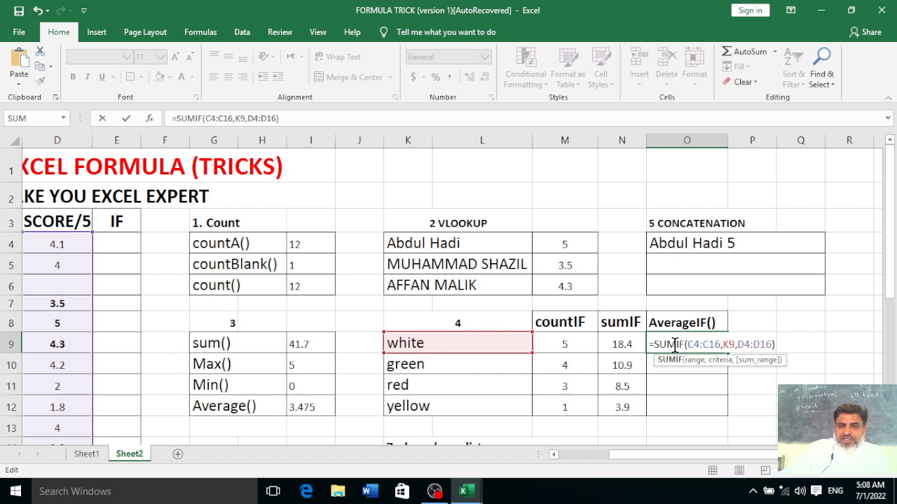
pyautogui.press('BackSpace')
pyautogui.press('BackSpace')
pyautogui.press('BackSpace')
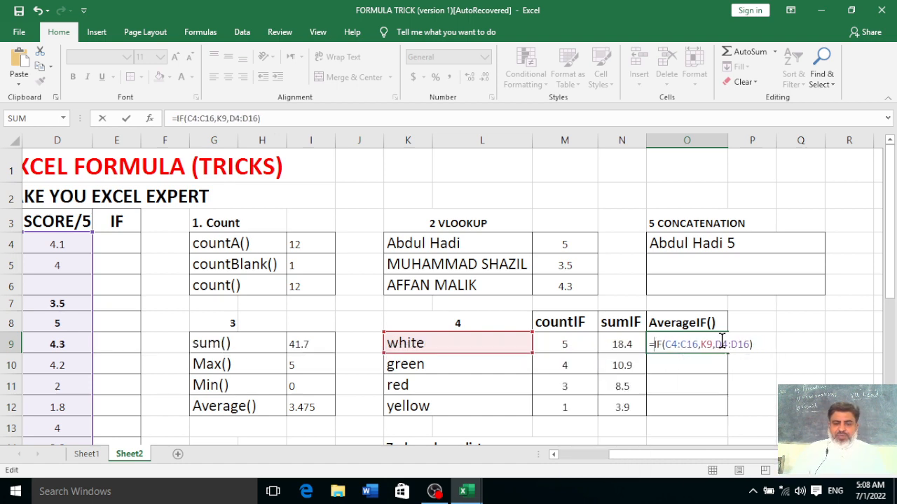
pyautogui.write('average')
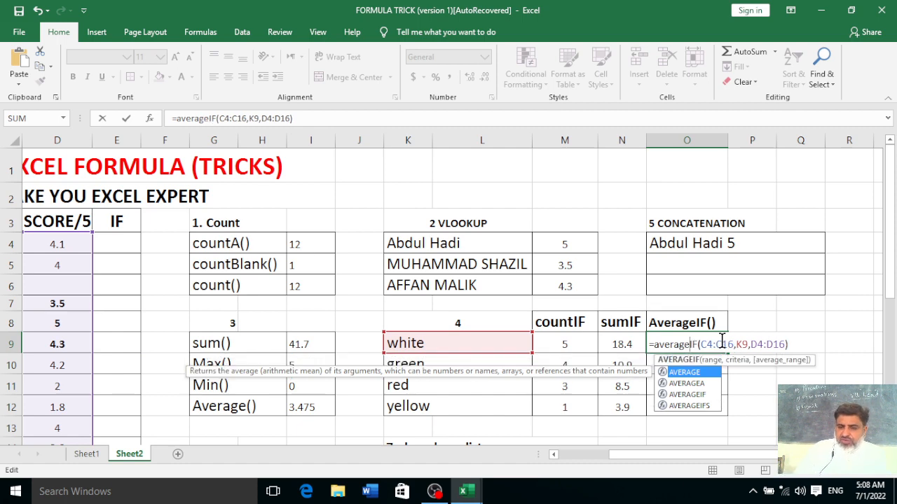
pyautogui.press('Return')
# Fill the AVERAGEIF down to O12 (3.68, 2.725, 4.25, 3.9) and centre it
pyautogui.click(713, 344)
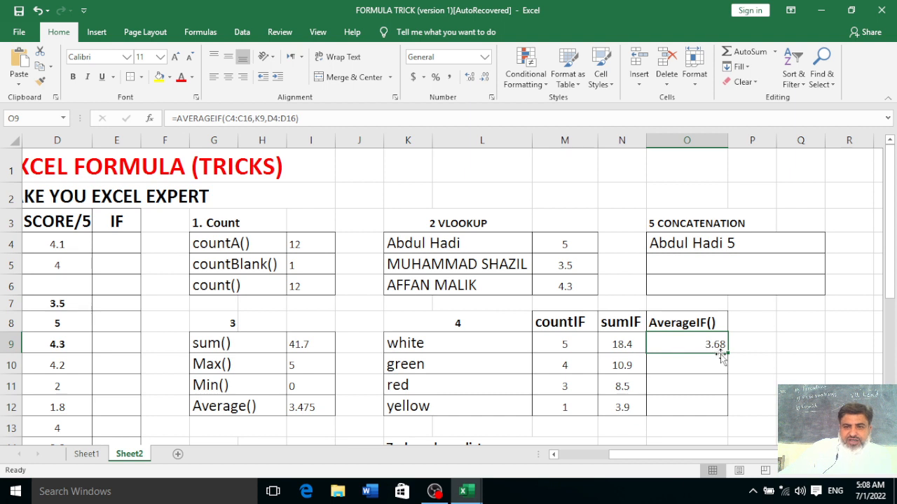
pyautogui.moveTo(728, 354); pyautogui.dragTo(722, 410)
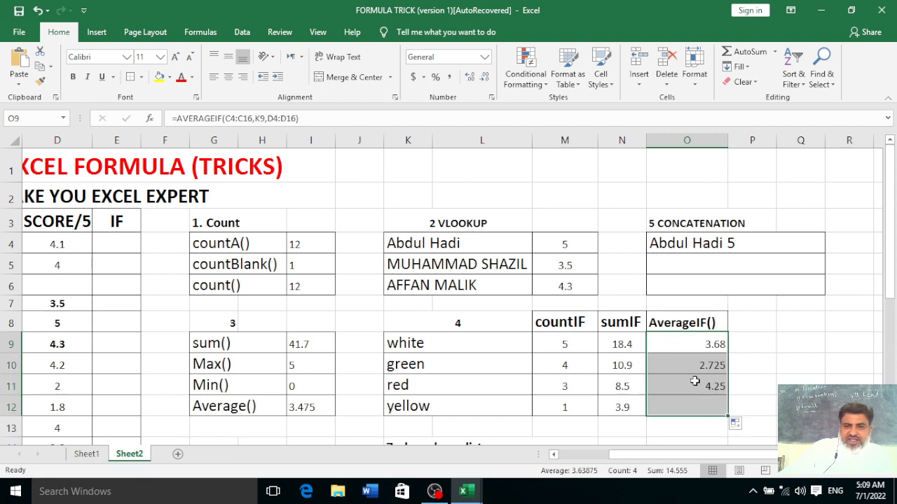
pyautogui.click(231, 78)
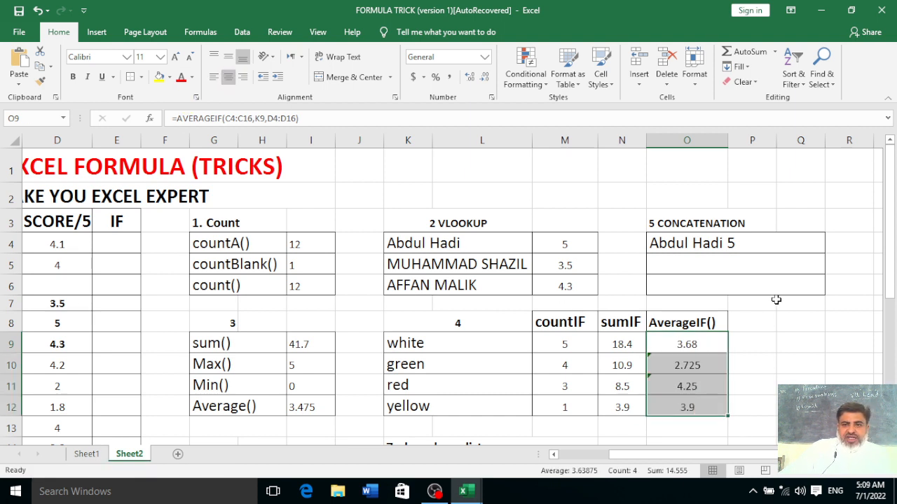
pyautogui.click(765, 370)
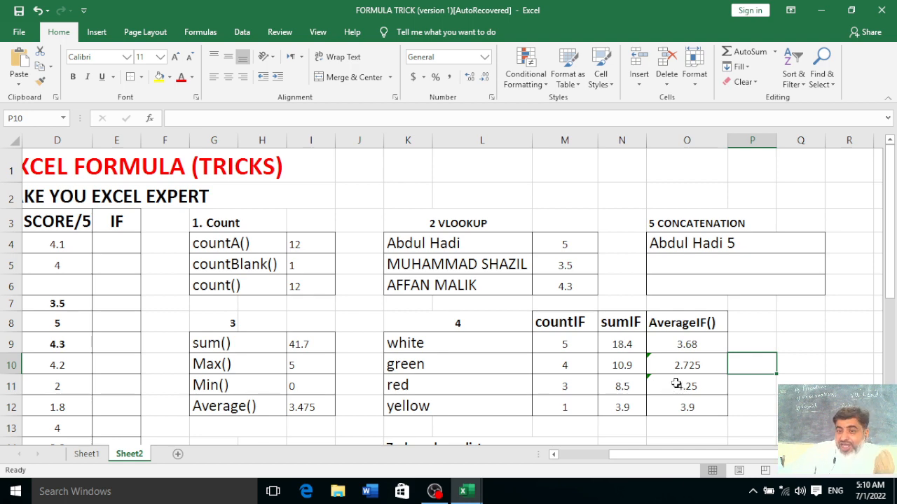
# Select N14 and set its Data Validation to allow a List
pyautogui.scroll(-1, 676, 383)
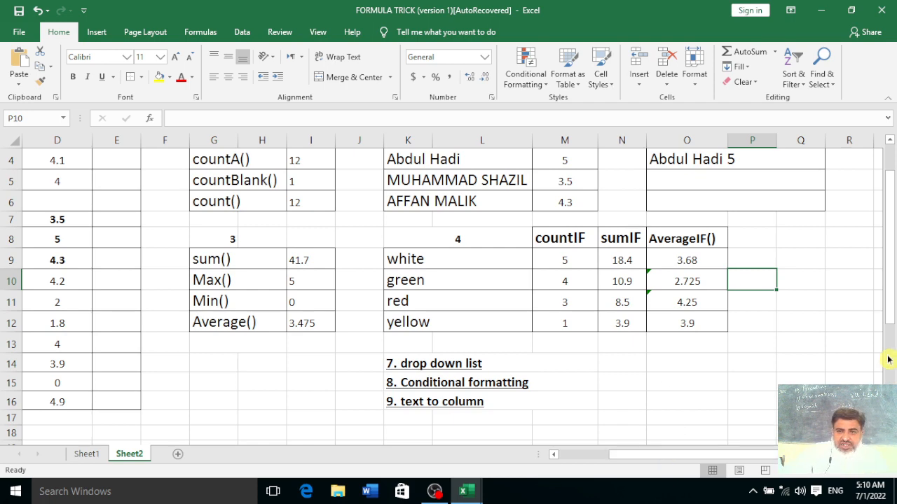
pyautogui.moveTo(888, 304); pyautogui.dragTo(893, 322)
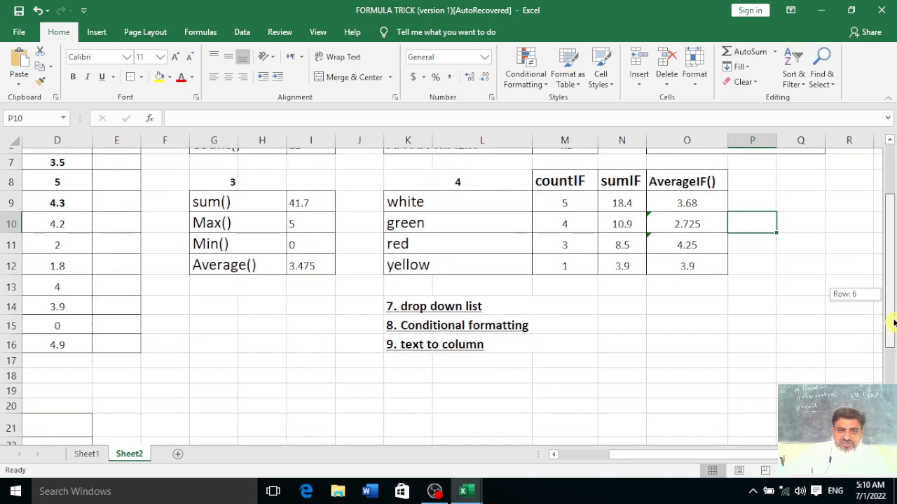
pyautogui.click(447, 303)
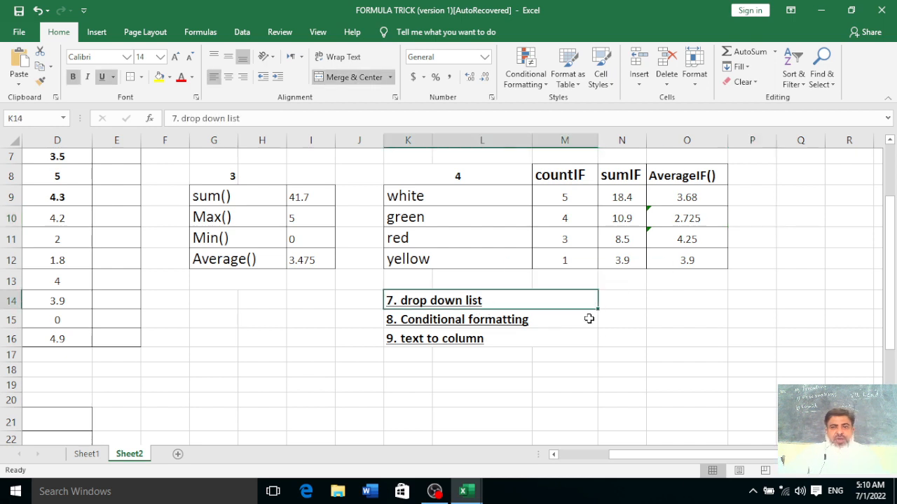
pyautogui.click(630, 357)
pyautogui.click(615, 303)
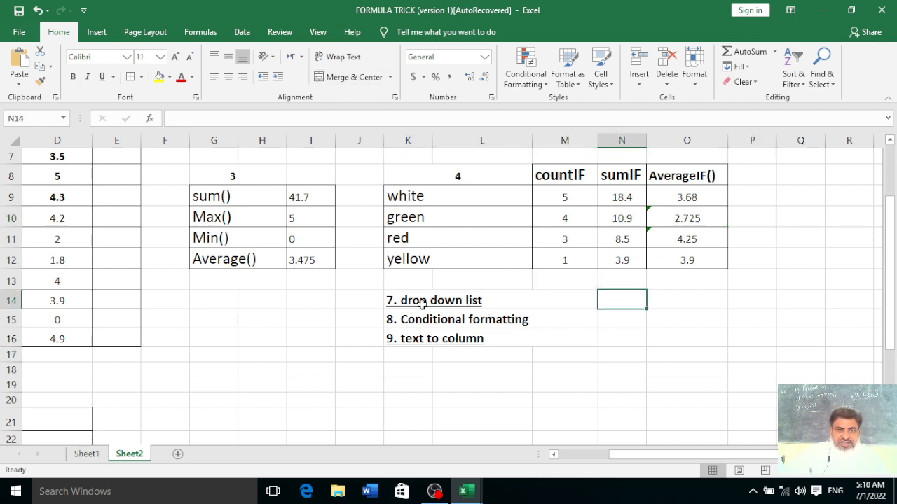
pyautogui.click(241, 33)
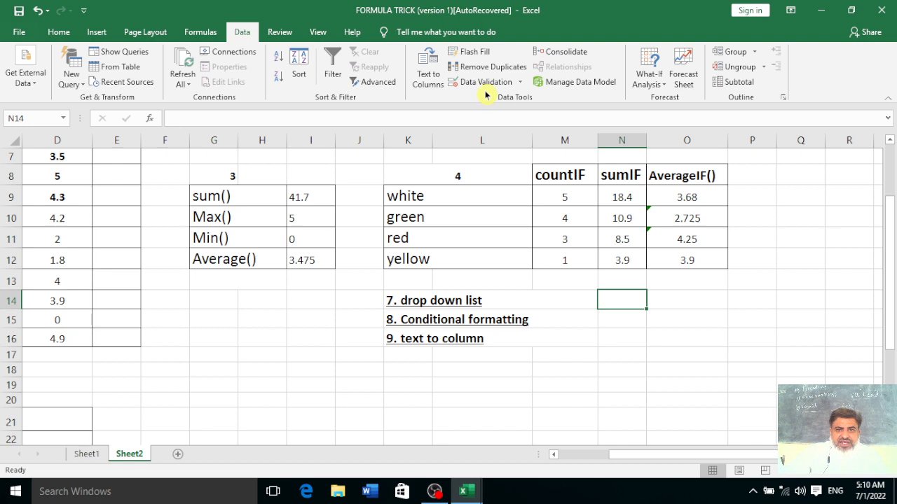
pyautogui.click(520, 83)
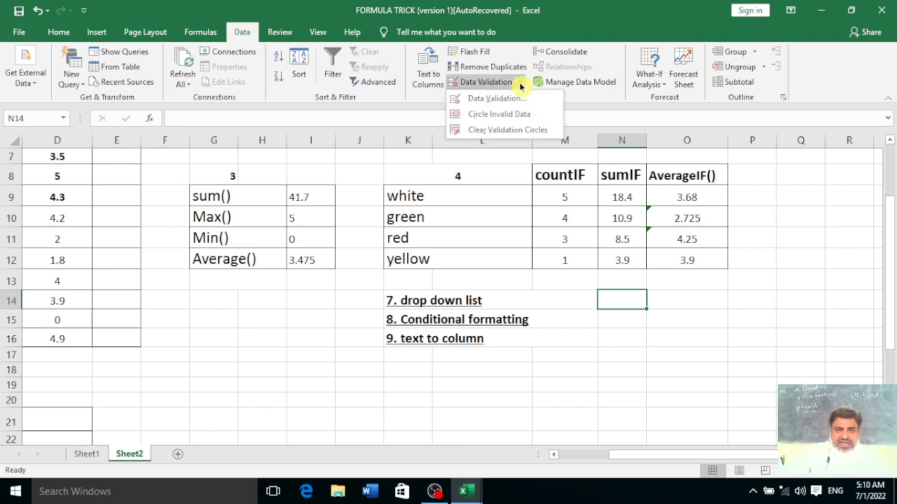
pyautogui.click(495, 99)
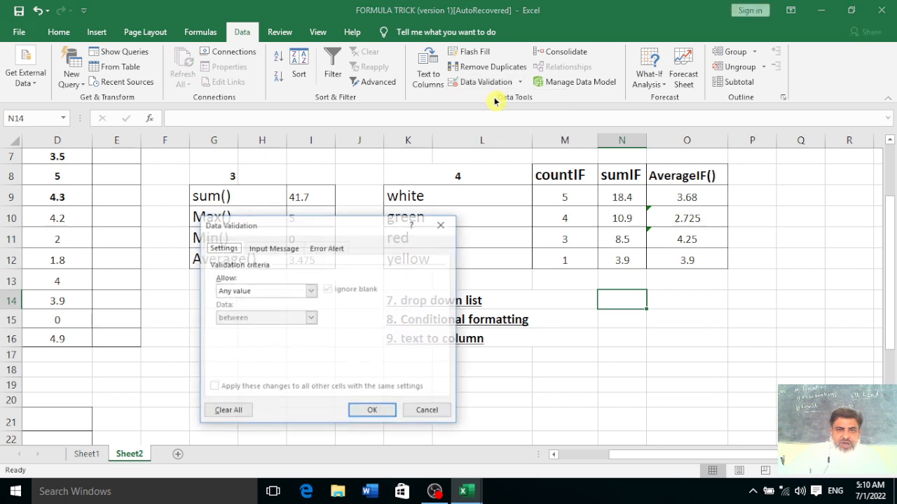
pyautogui.click(310, 291)
pyautogui.click(272, 329)
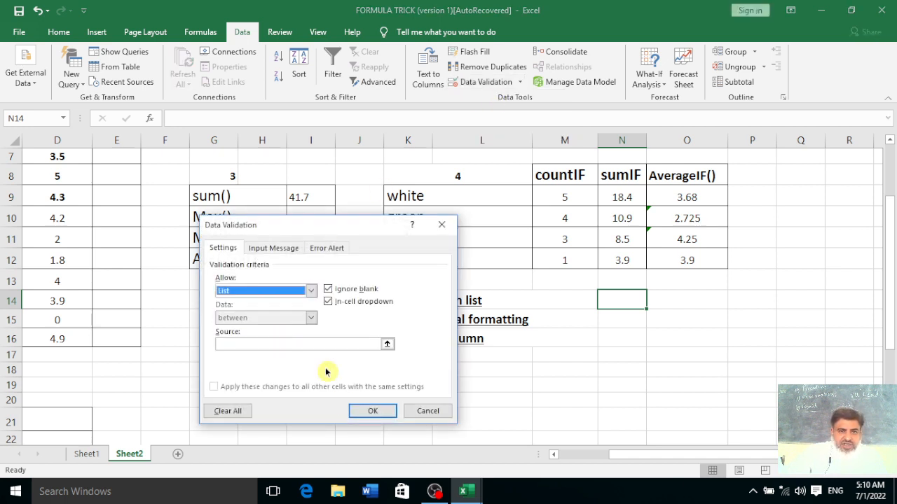
# Set the list source to the student names in B4:B16 and confirm
pyautogui.click(369, 412)
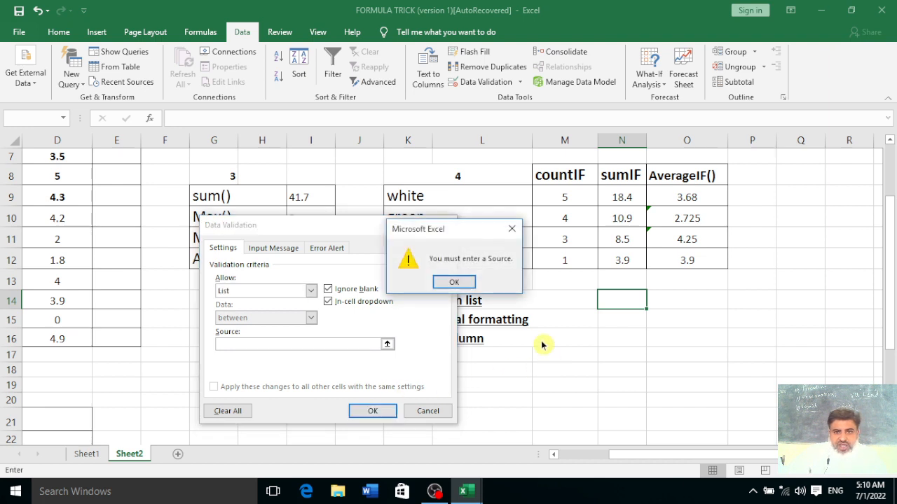
pyautogui.click(440, 285)
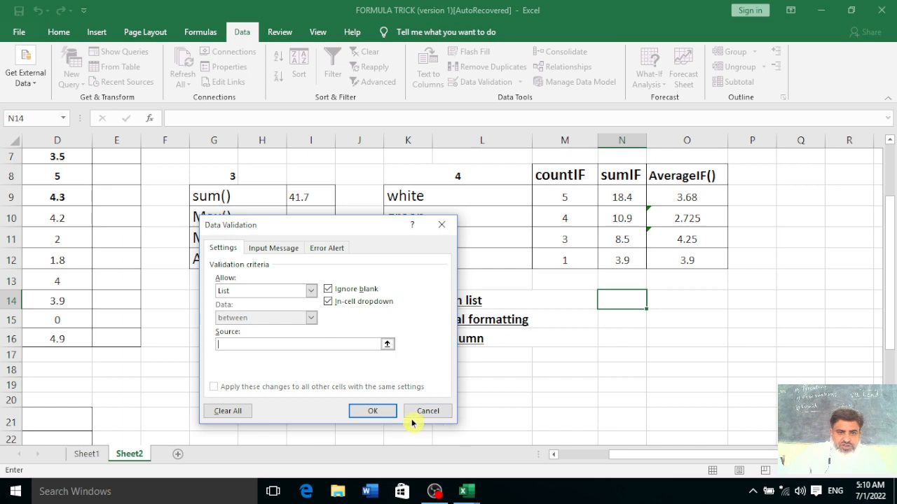
pyautogui.moveTo(627, 459); pyautogui.dragTo(550, 457)
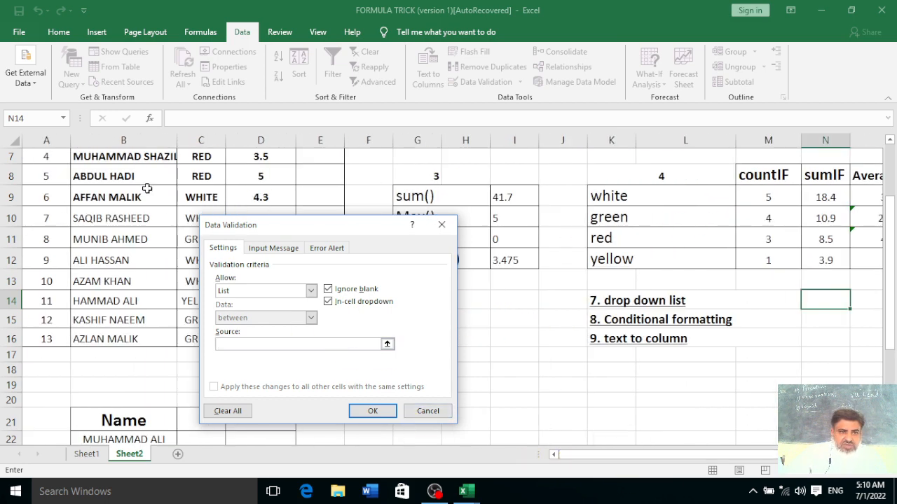
pyautogui.scroll(2, 134, 198)
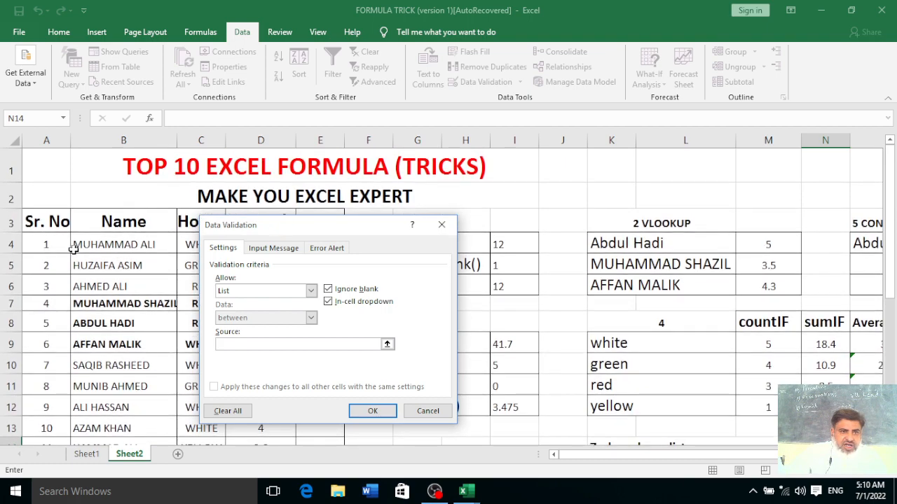
pyautogui.moveTo(91, 242); pyautogui.dragTo(104, 401)
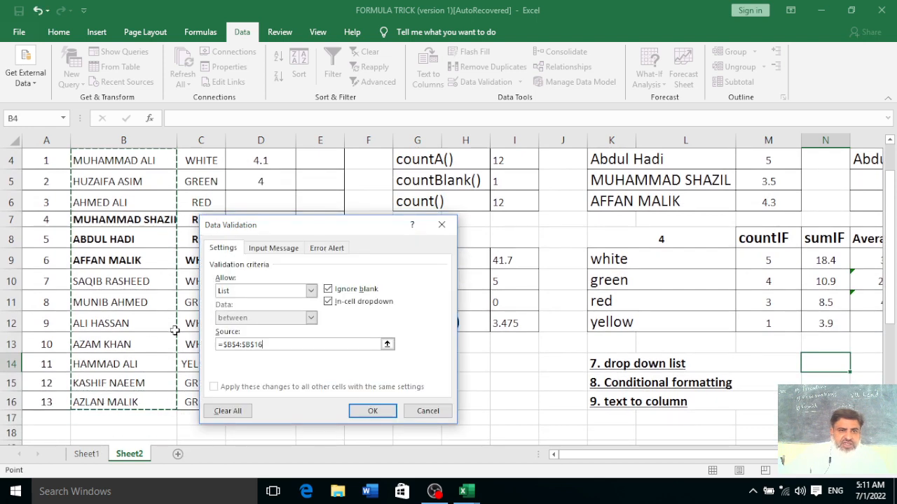
pyautogui.click(369, 411)
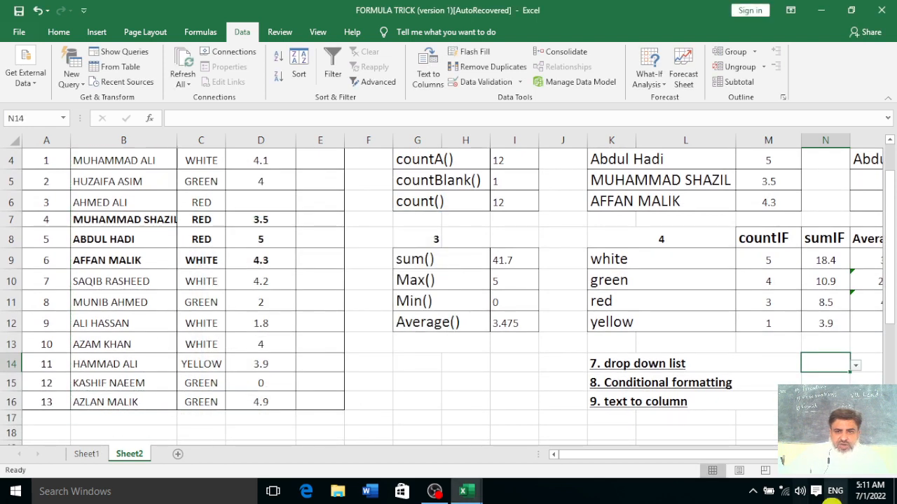
# Try out several student names from N14's drop-down list
pyautogui.click(855, 366)
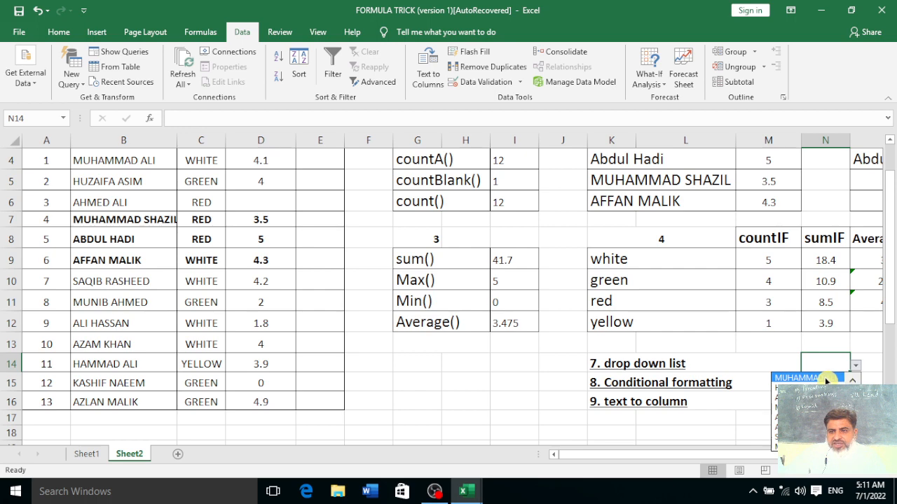
pyautogui.click(806, 378)
pyautogui.click(856, 369)
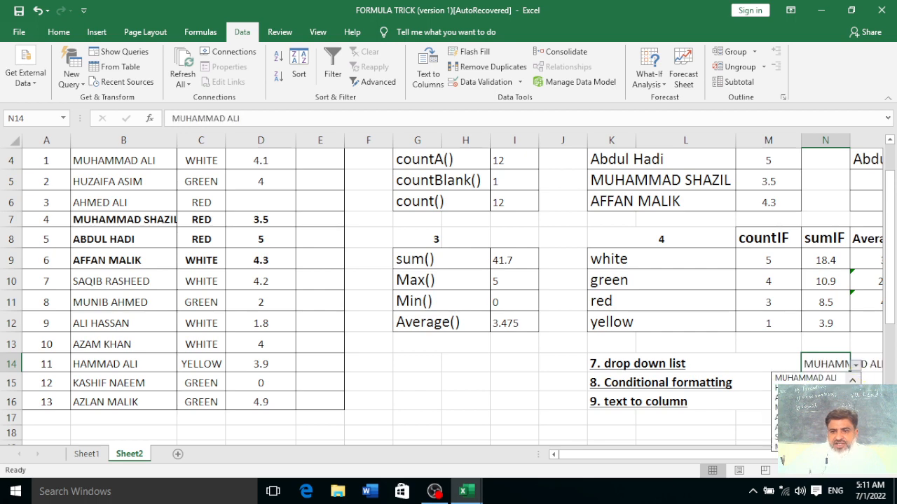
pyautogui.click(827, 406)
pyautogui.click(856, 366)
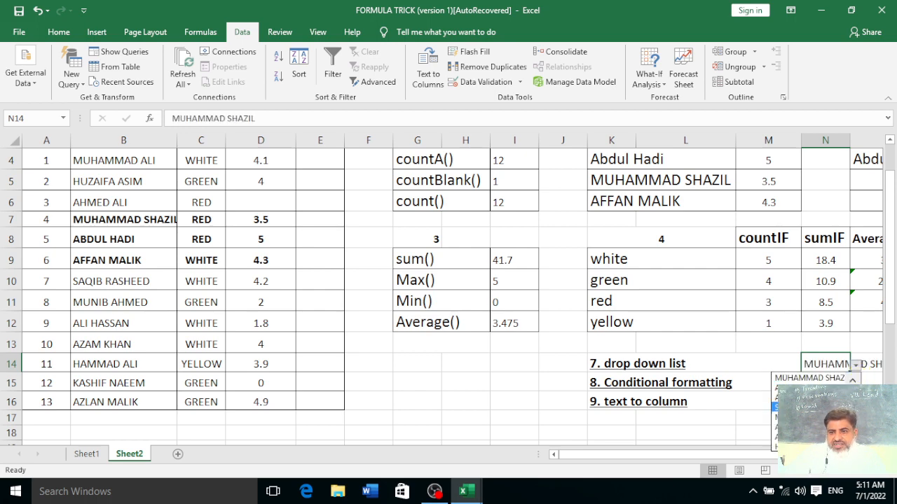
pyautogui.click(806, 427)
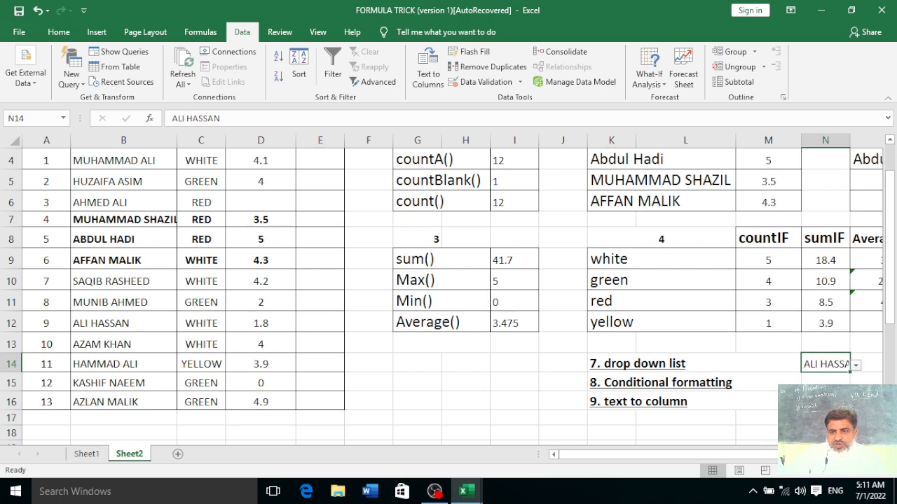
# Widen column N to fit the full name and choose another name in N14
pyautogui.moveTo(849, 137); pyautogui.dragTo(868, 137)
pyautogui.click(874, 371)
pyautogui.click(799, 417)
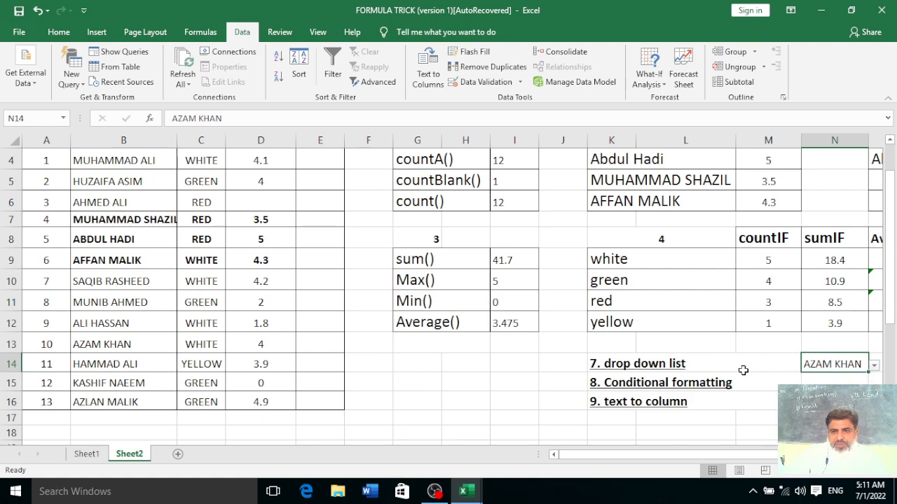
pyautogui.scroll(1, 743, 370)
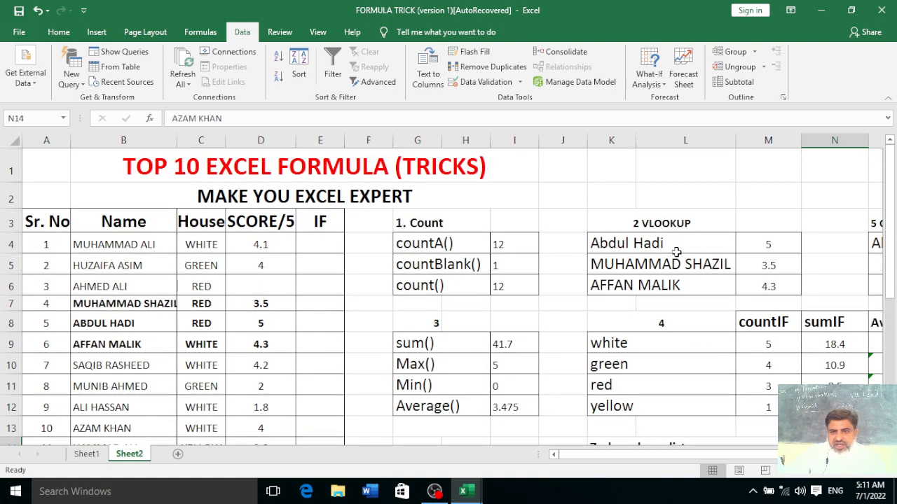
pyautogui.scroll(-1, 705, 307)
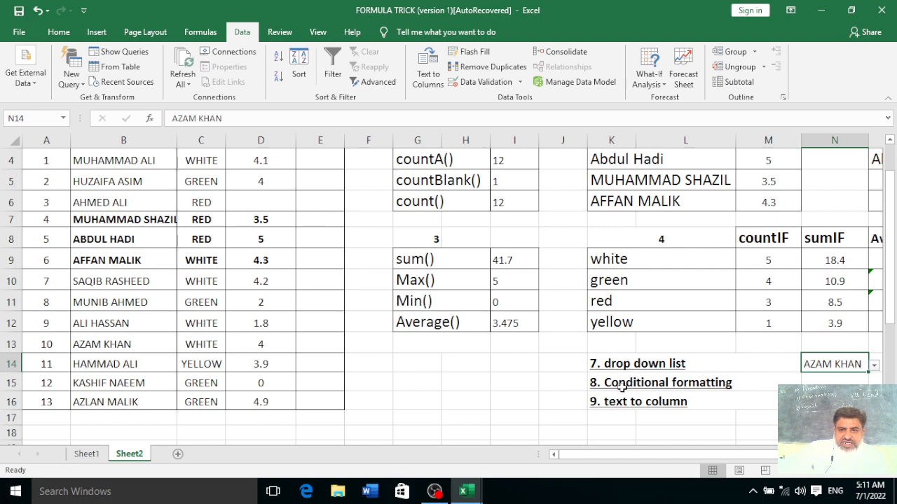
pyautogui.scroll(1, 620, 387)
pyautogui.scroll(-1, 148, 339)
pyautogui.scroll(1, 152, 337)
pyautogui.moveTo(260, 239); pyautogui.dragTo(260, 400)
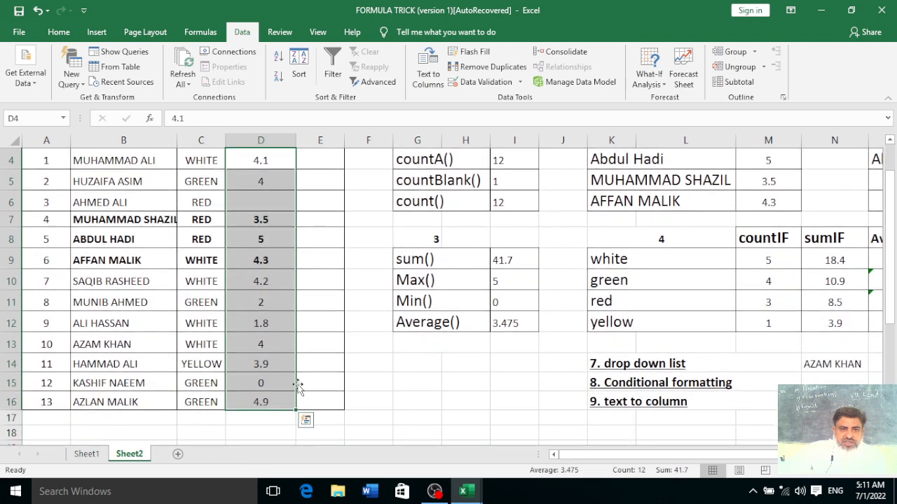
pyautogui.click(621, 384)
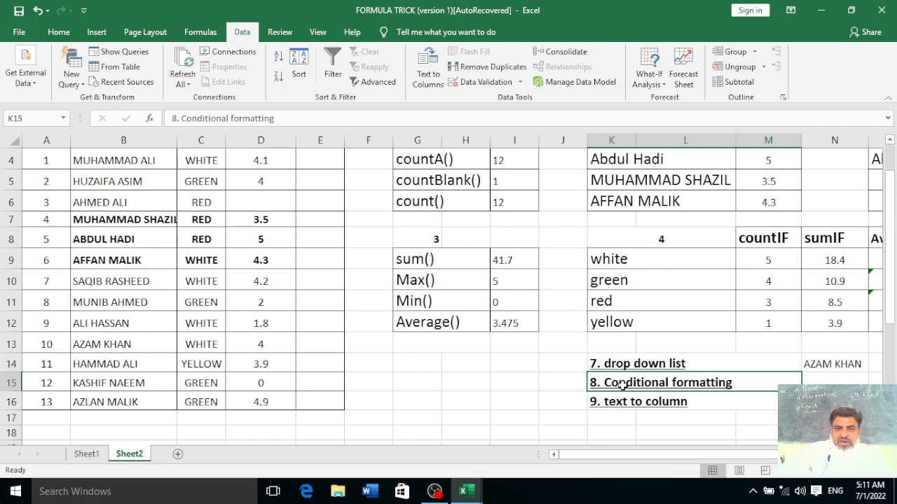
pyautogui.click(388, 377)
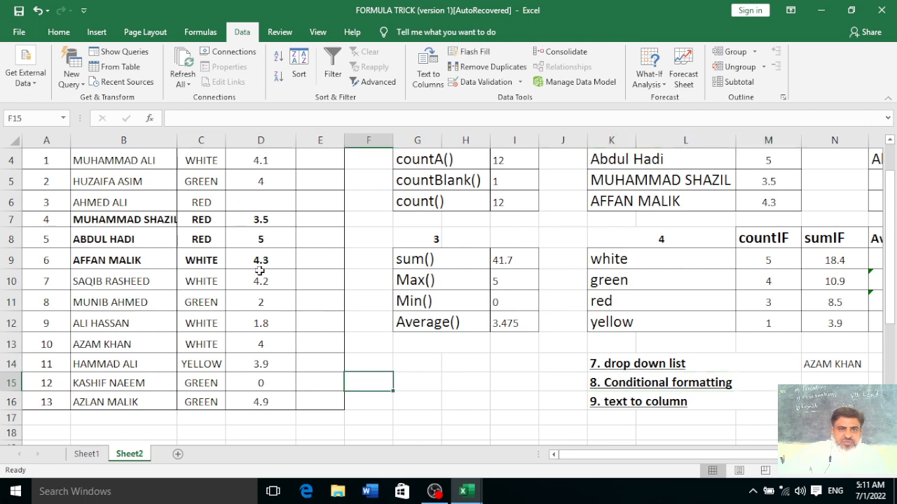
pyautogui.scroll(1, 259, 270)
pyautogui.moveTo(260, 245); pyautogui.dragTo(266, 413)
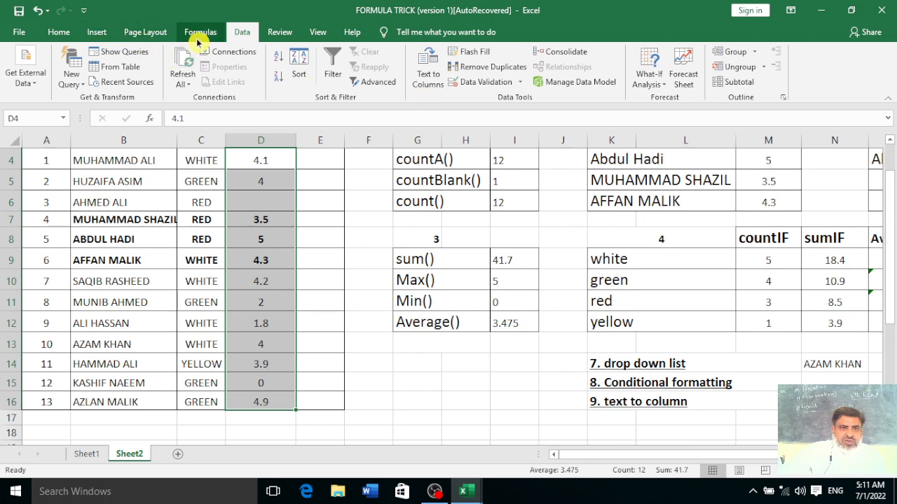
pyautogui.click(323, 41)
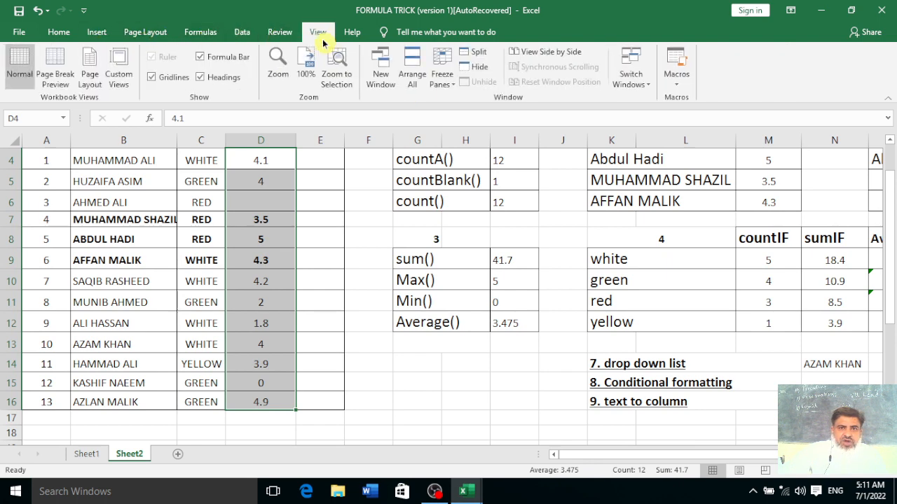
pyautogui.click(280, 36)
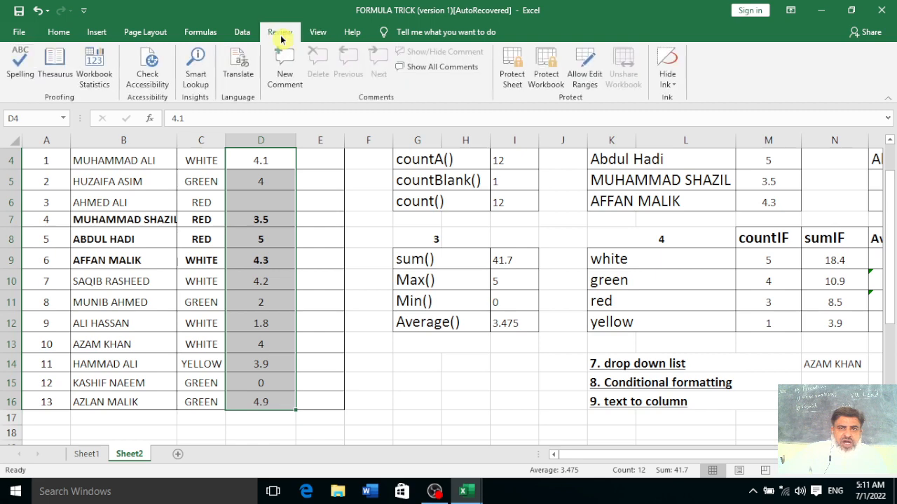
pyautogui.click(242, 35)
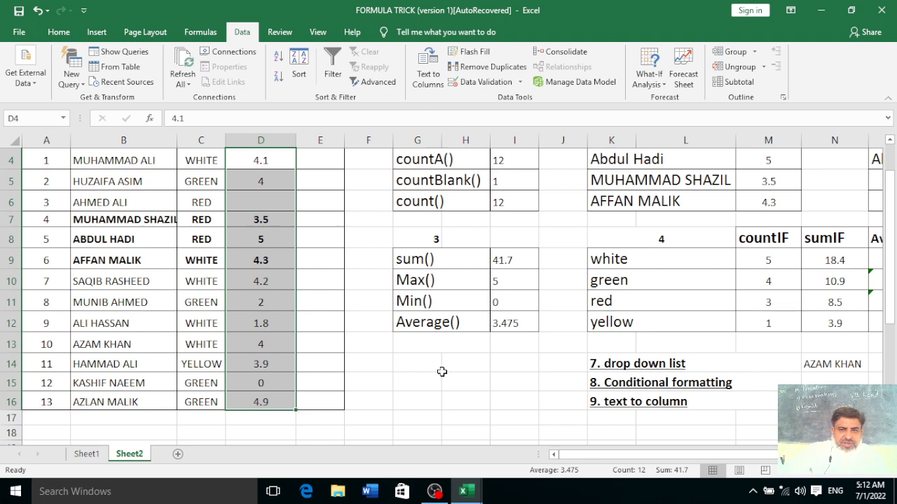
# Scroll and zoom to show the Name table in rows 21–34, back on the Data ribbon
pyautogui.scroll(-3, 440, 370)
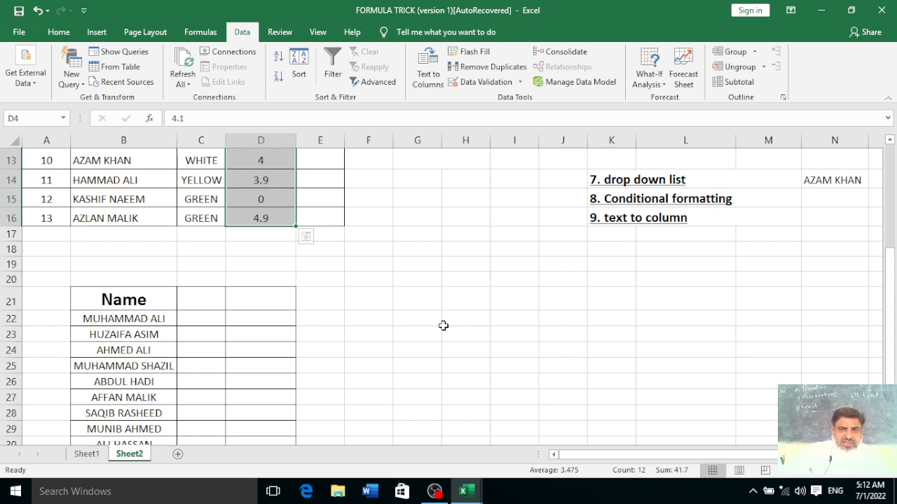
pyautogui.scroll(-1, 444, 325)
pyautogui.scroll(-1, 443, 326)
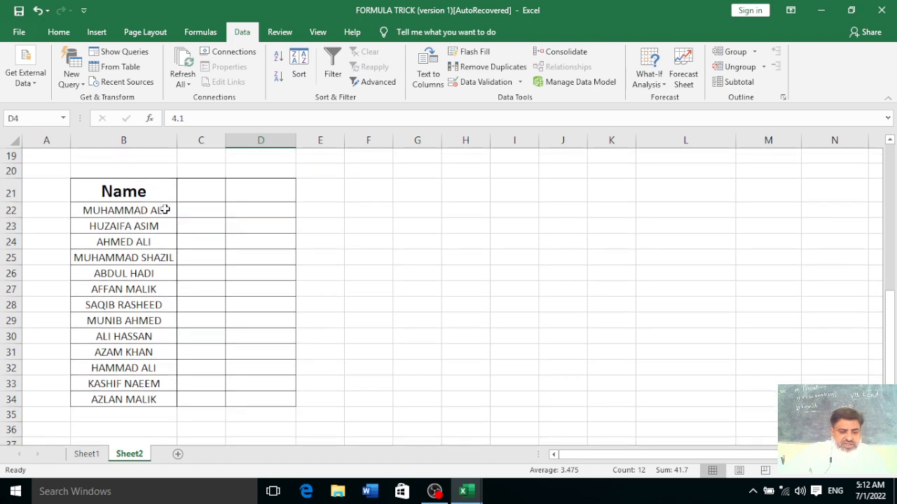
pyautogui.scroll(1, 164, 209)
pyautogui.moveTo(598, 454); pyautogui.dragTo(574, 460)
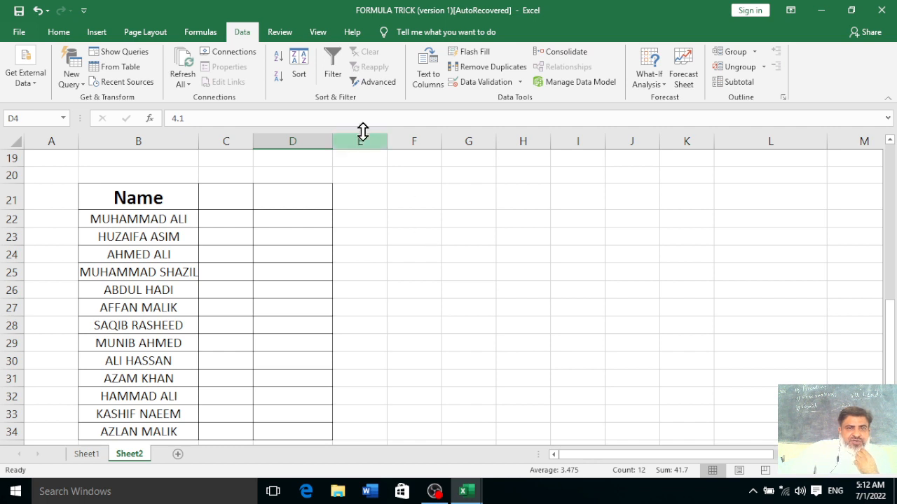
pyautogui.click(321, 37)
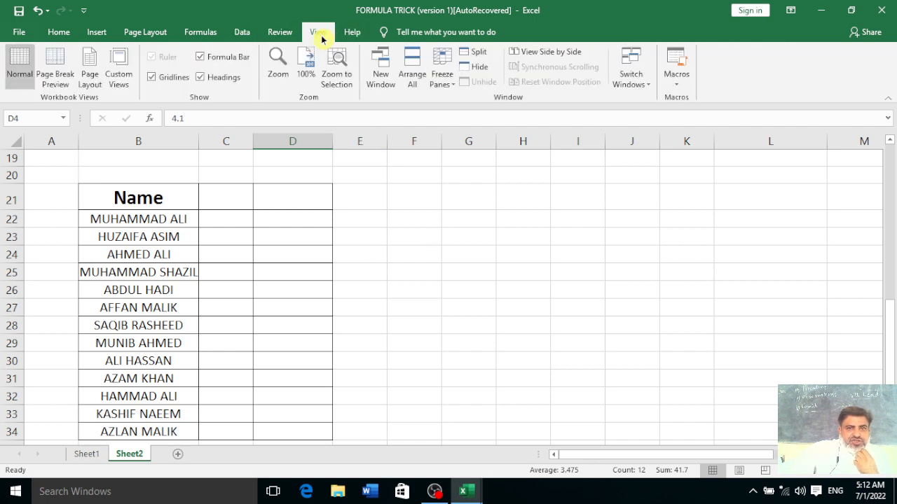
pyautogui.click(244, 33)
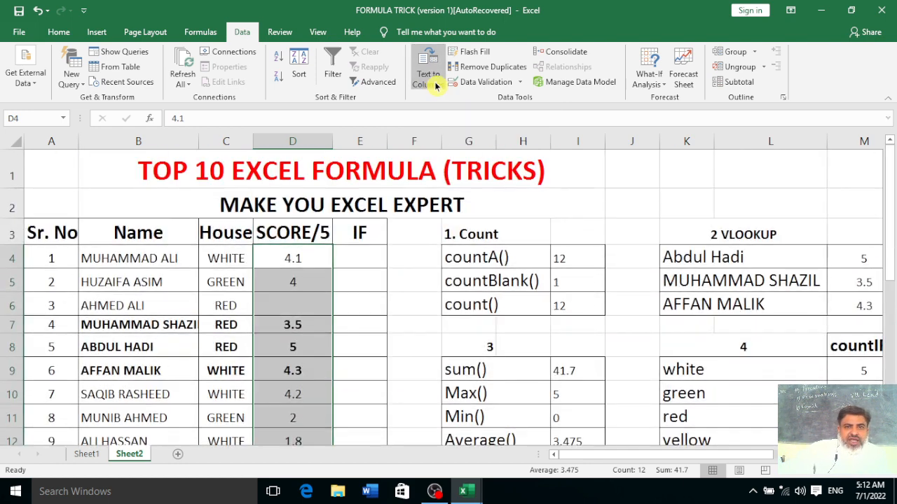
# Step through Text to Columns with Space ticked, then close the wizard so the scores stay unsplit
pyautogui.click(435, 85)
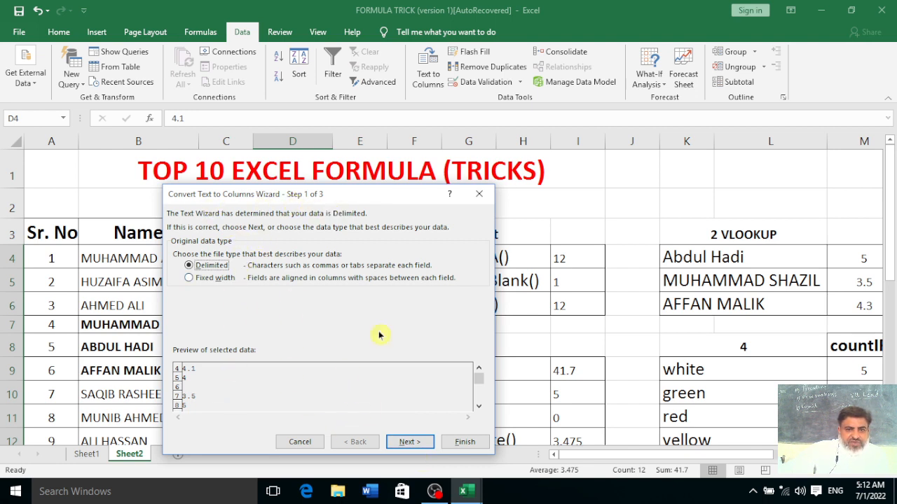
pyautogui.click(410, 444)
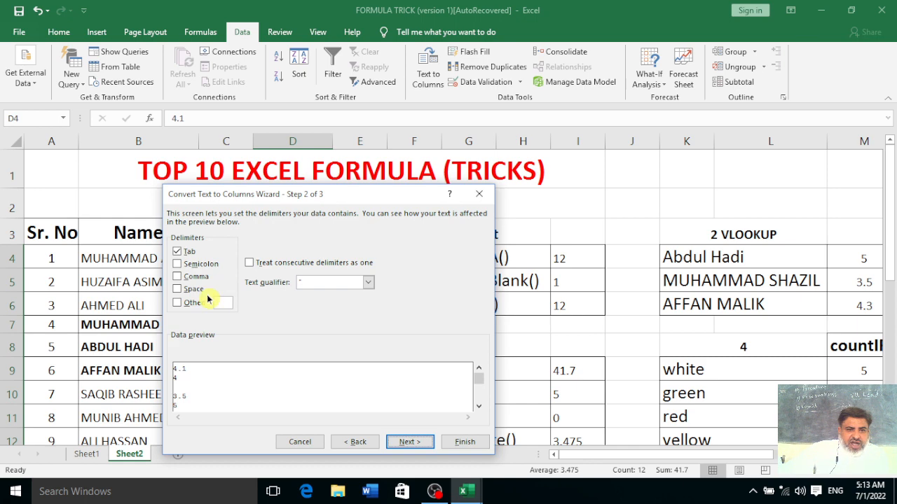
pyautogui.click(178, 288)
pyautogui.click(403, 442)
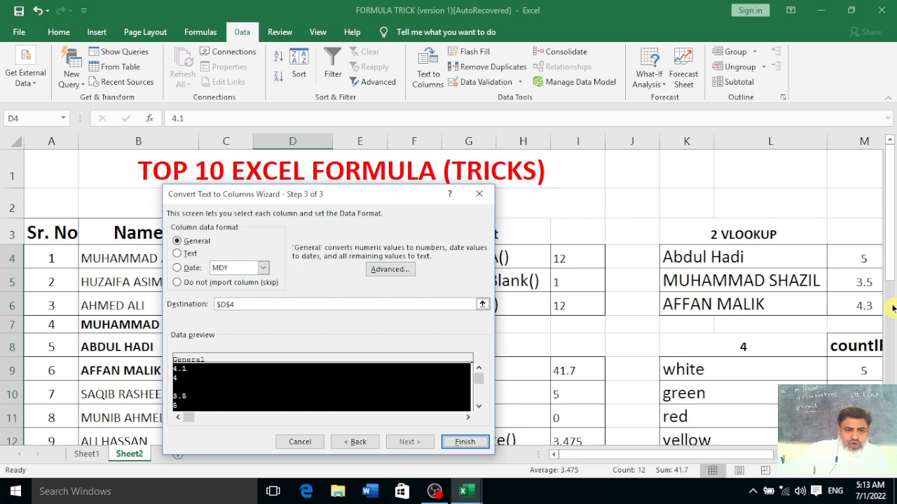
pyautogui.moveTo(371, 197); pyautogui.dragTo(718, 224)
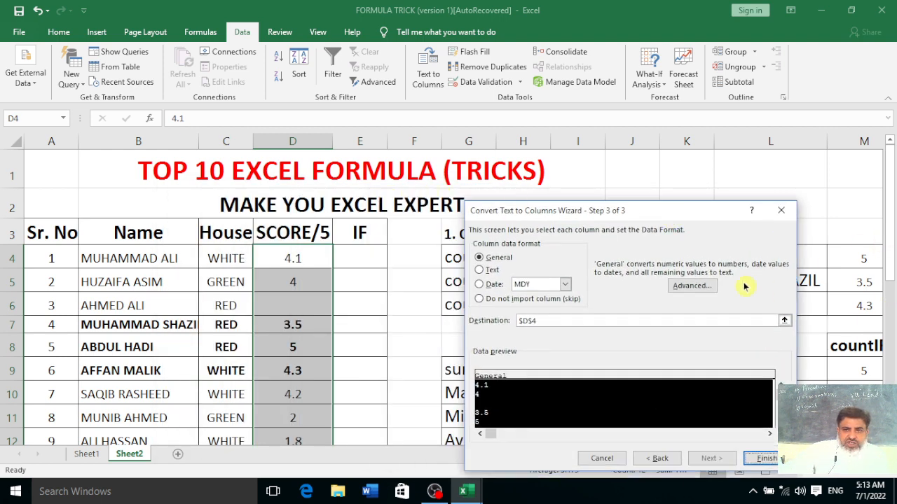
pyautogui.click(780, 211)
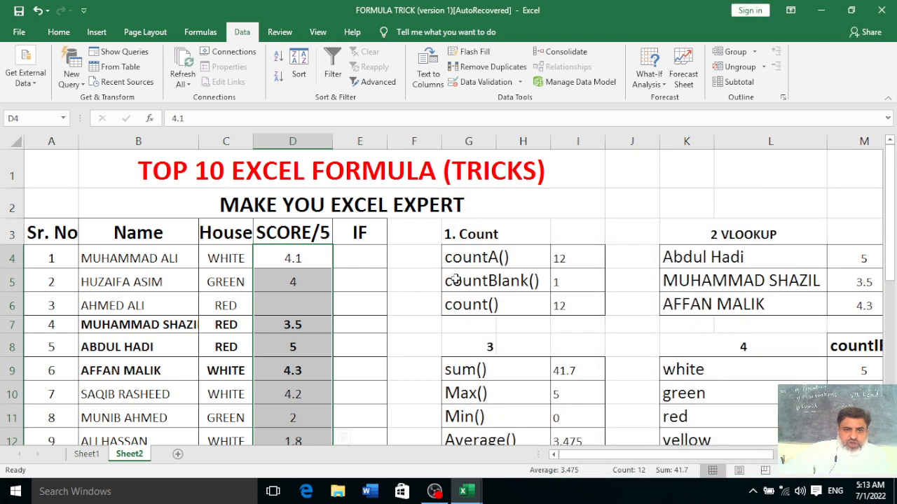
pyautogui.scroll(-5, 455, 278)
# Dismiss the nothing-to-parse warning from empty cell C22, then select the names in B22:B34
pyautogui.click(225, 276)
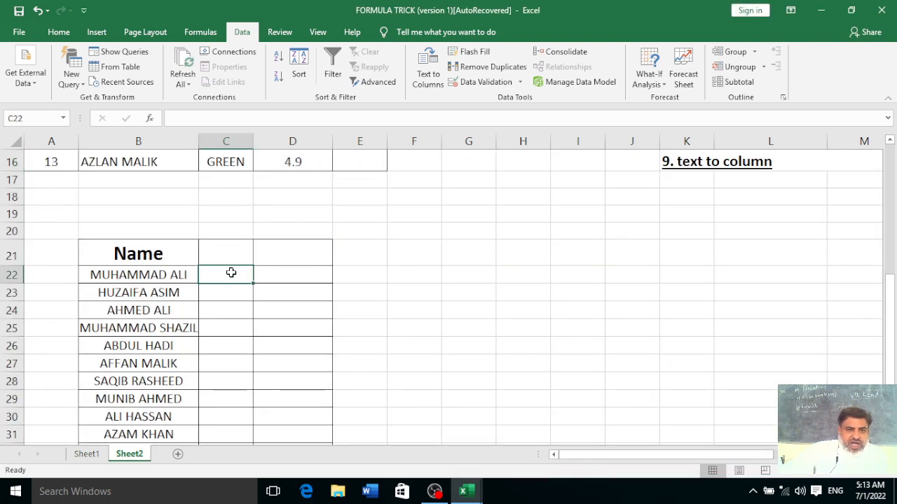
pyautogui.click(435, 87)
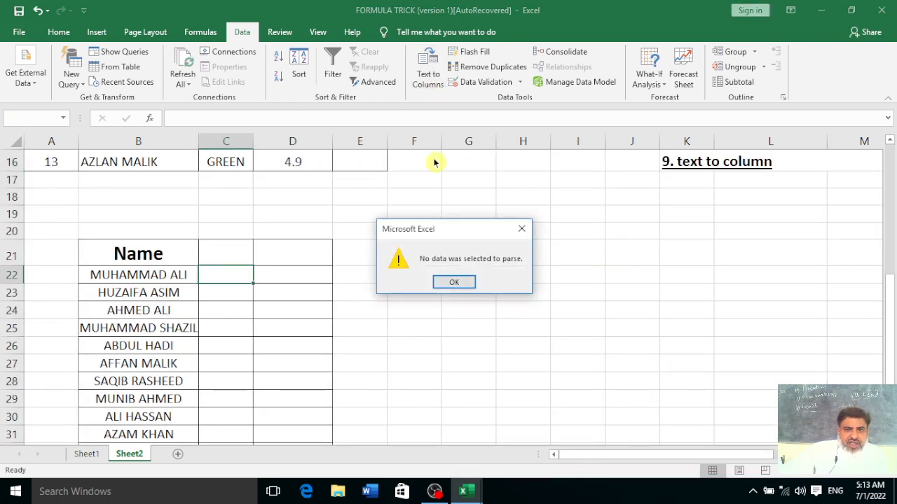
pyautogui.click(454, 283)
pyautogui.click(502, 292)
pyautogui.moveTo(140, 273); pyautogui.dragTo(168, 415)
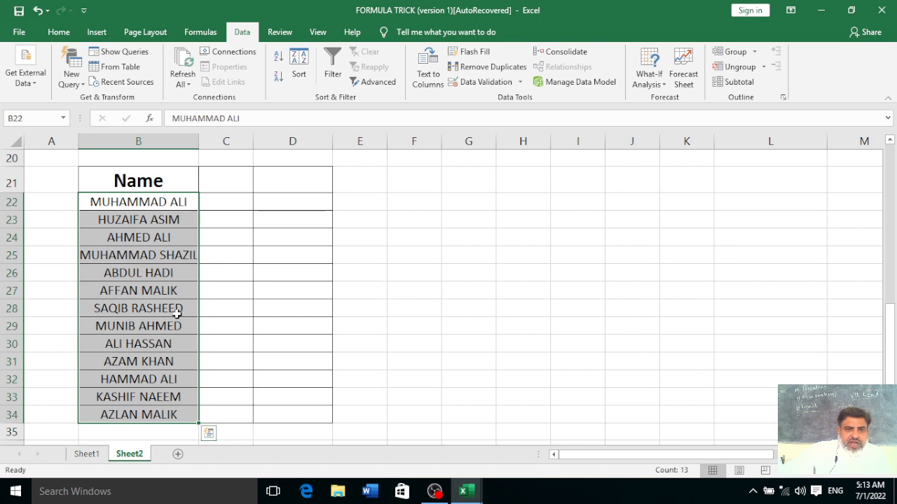
# Split B22:B34 on spaces only (Tab unticked), replacing the cells in column C with surnames
pyautogui.click(428, 77)
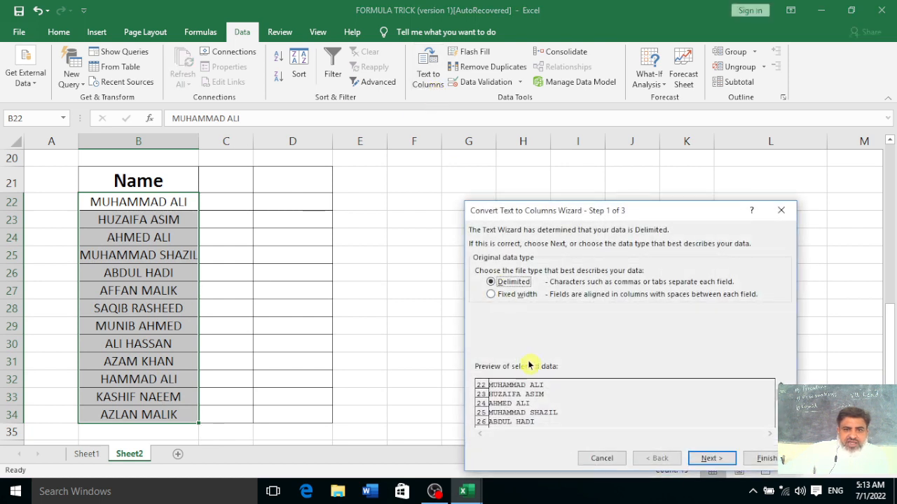
pyautogui.click(711, 458)
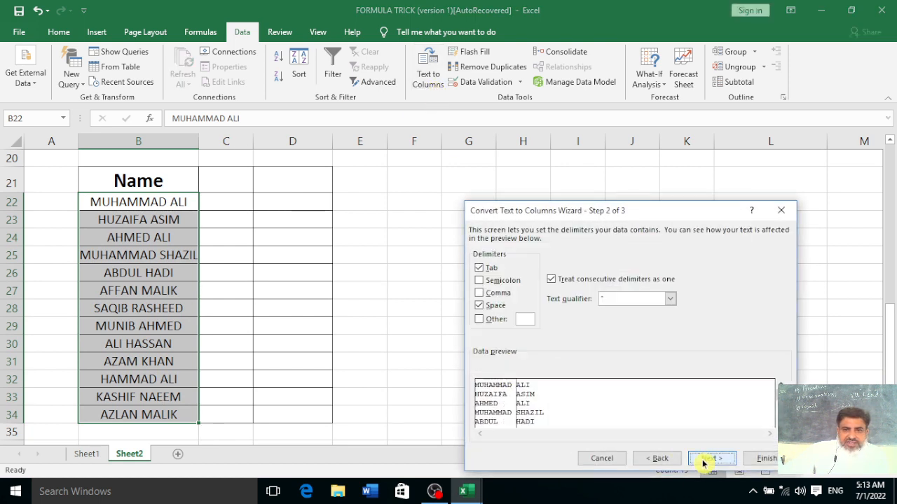
pyautogui.click(479, 268)
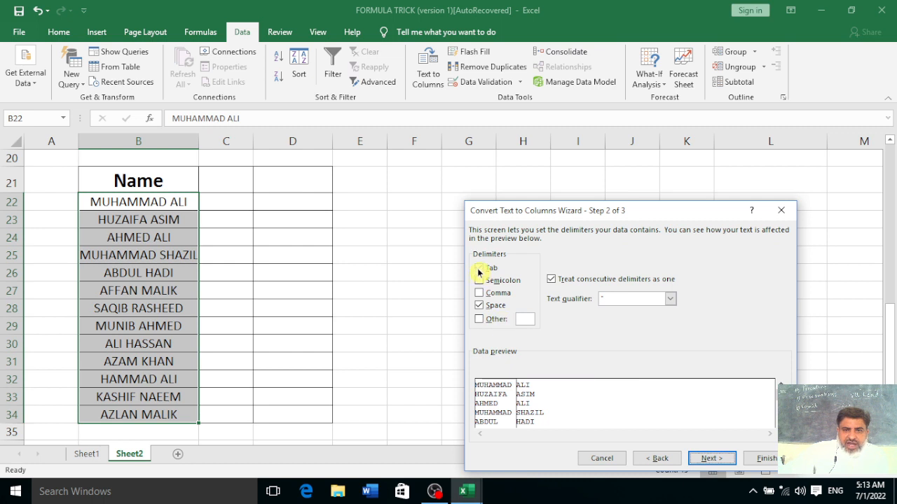
pyautogui.click(712, 458)
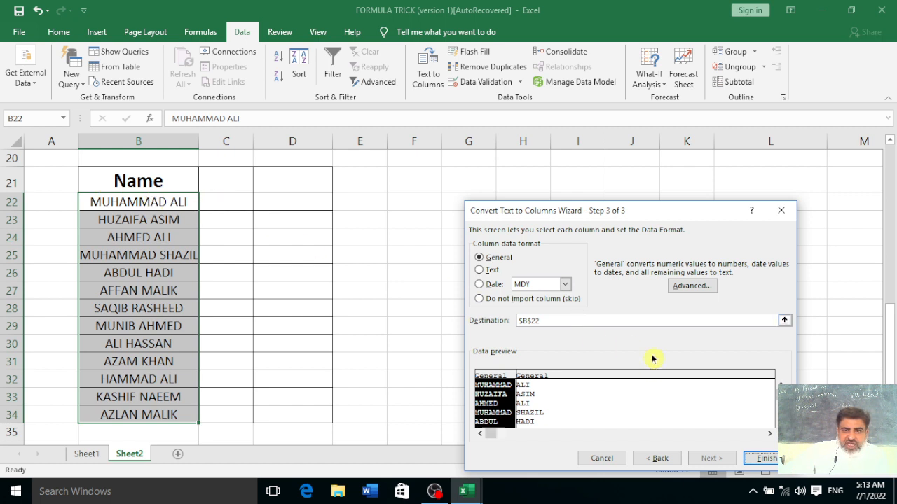
pyautogui.click(759, 459)
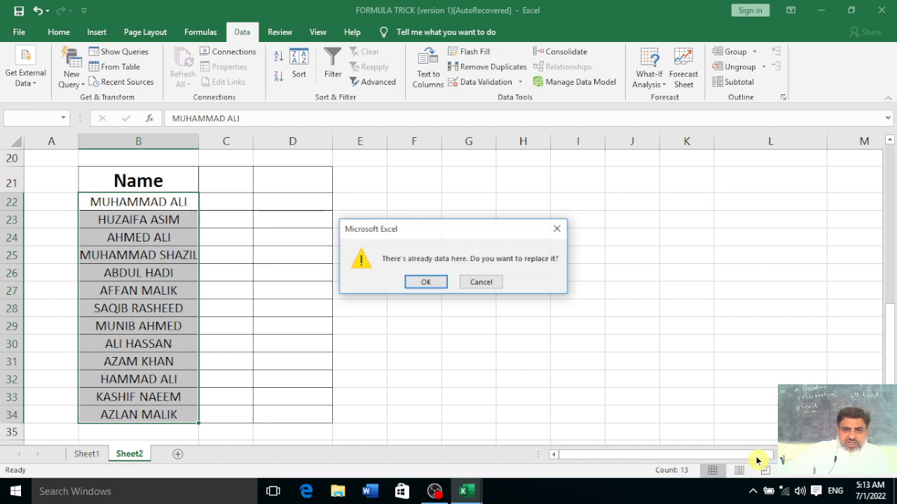
pyautogui.click(424, 282)
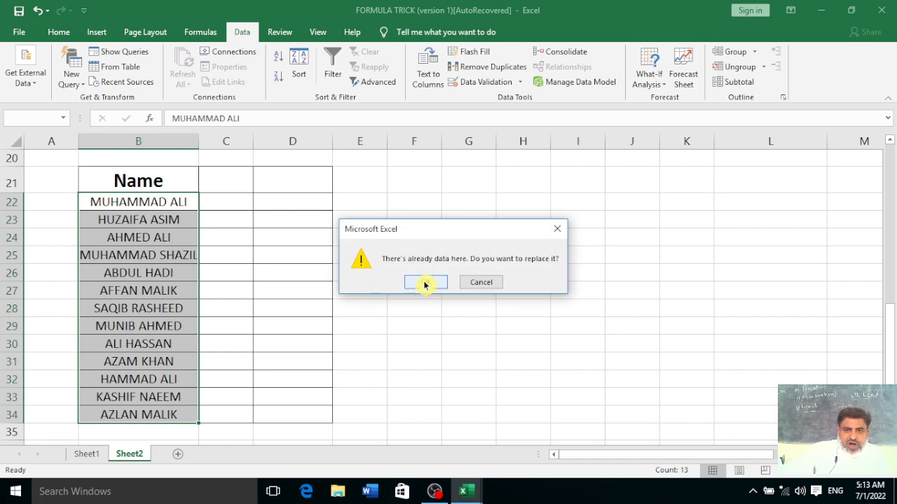
pyautogui.click(307, 236)
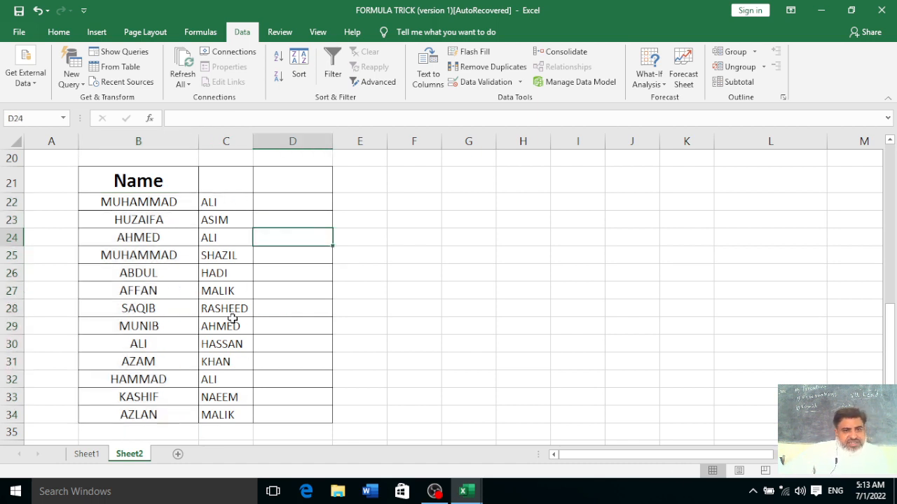
# Return to the top and browse the Insert, Formulas, Data, Review and View ribbon tabs
pyautogui.scroll(4, 592, 393)
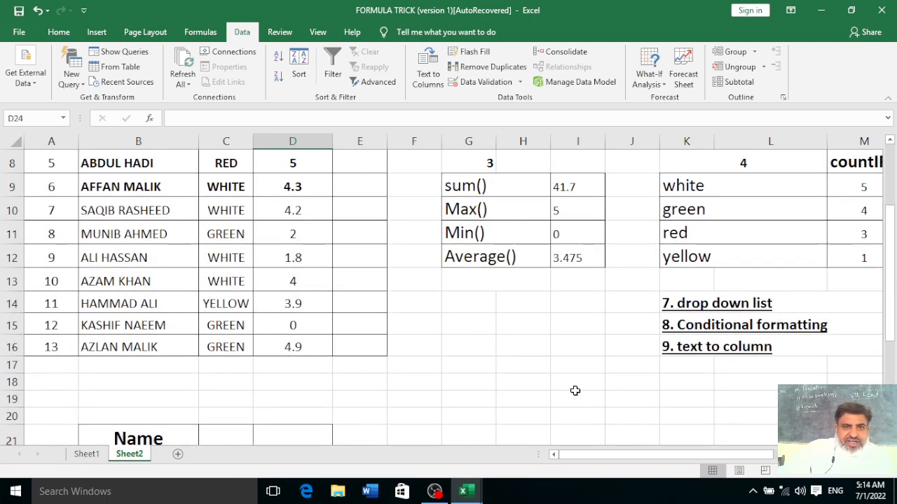
pyautogui.scroll(3, 578, 389)
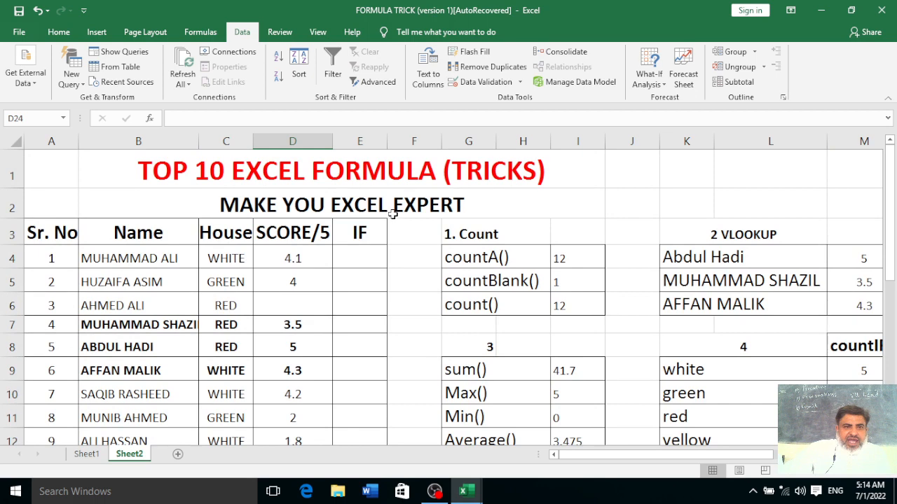
pyautogui.click(102, 34)
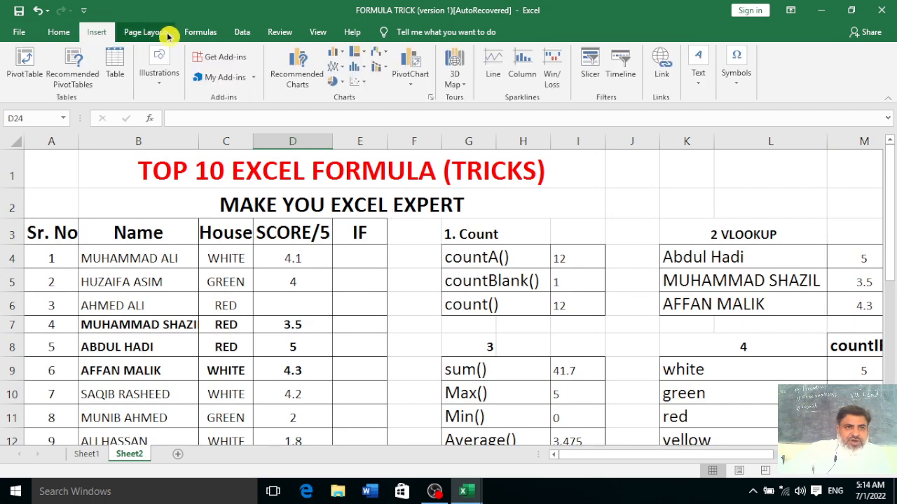
pyautogui.click(198, 33)
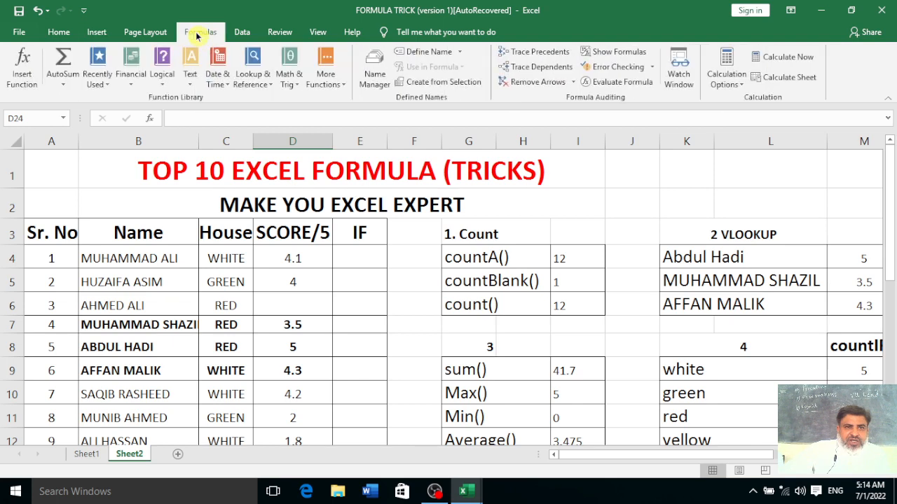
pyautogui.click(242, 33)
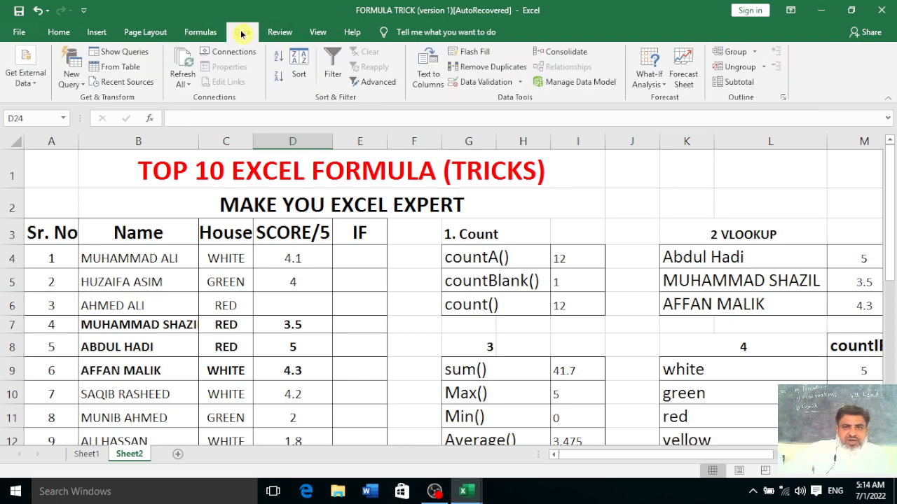
pyautogui.click(280, 33)
pyautogui.click(322, 35)
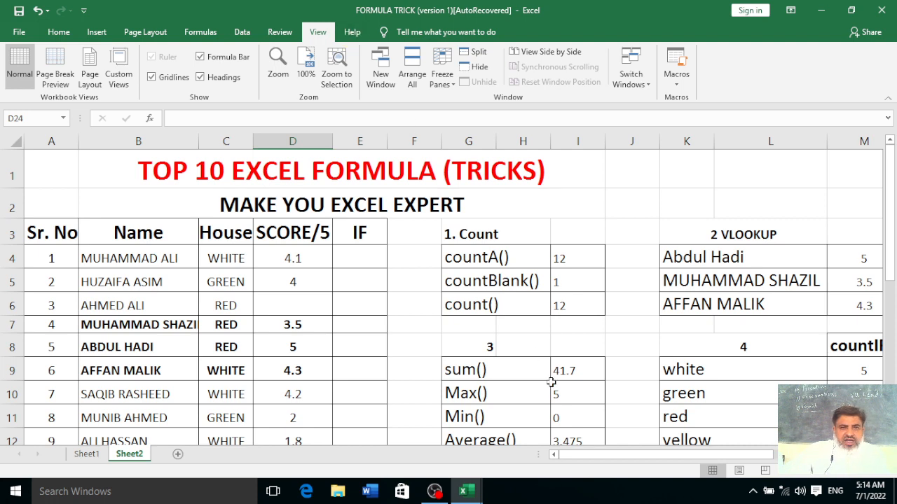
# Scroll and pan around the sheet to review the finished sections
pyautogui.scroll(-2, 551, 382)
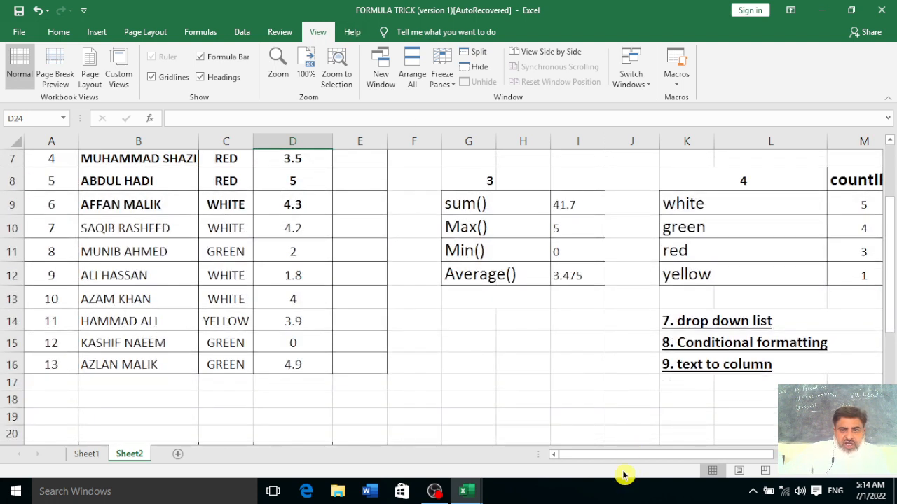
pyautogui.moveTo(691, 457); pyautogui.dragTo(751, 460)
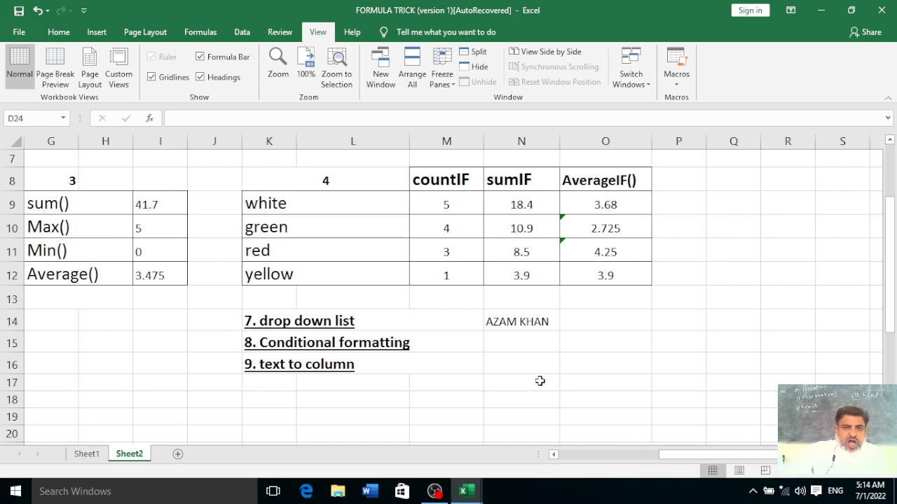
pyautogui.scroll(1, 537, 381)
pyautogui.scroll(1, 540, 381)
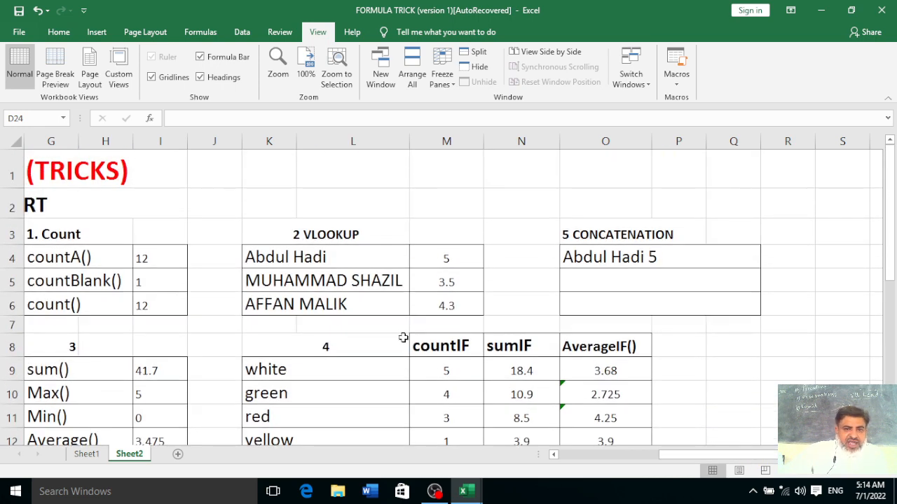
pyautogui.scroll(-1, 403, 338)
pyautogui.scroll(-2, 403, 338)
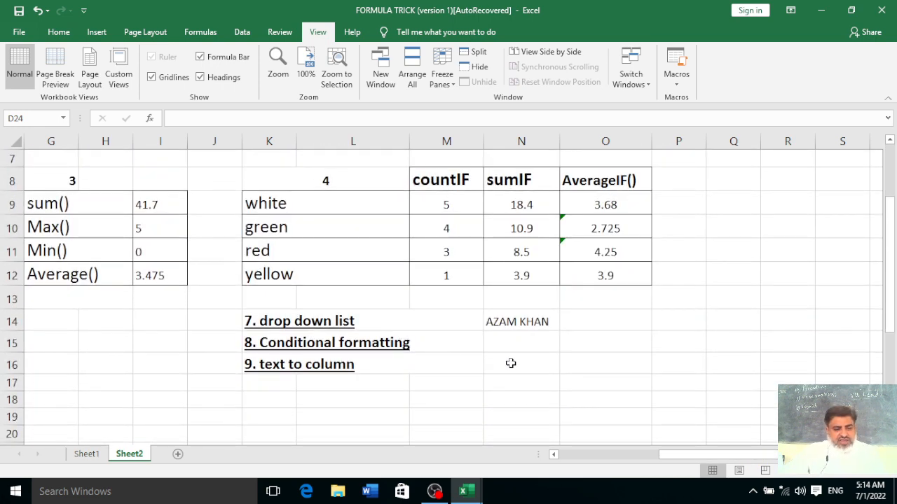